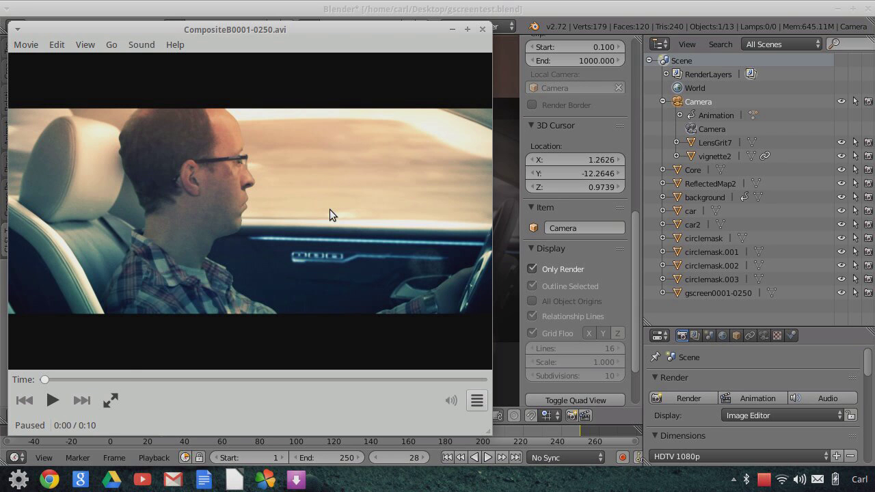
Play the rendered clip CompositeB0001-0250.avi repeatedly to review the finished driving shot.
click(53, 401)
click(53, 401)
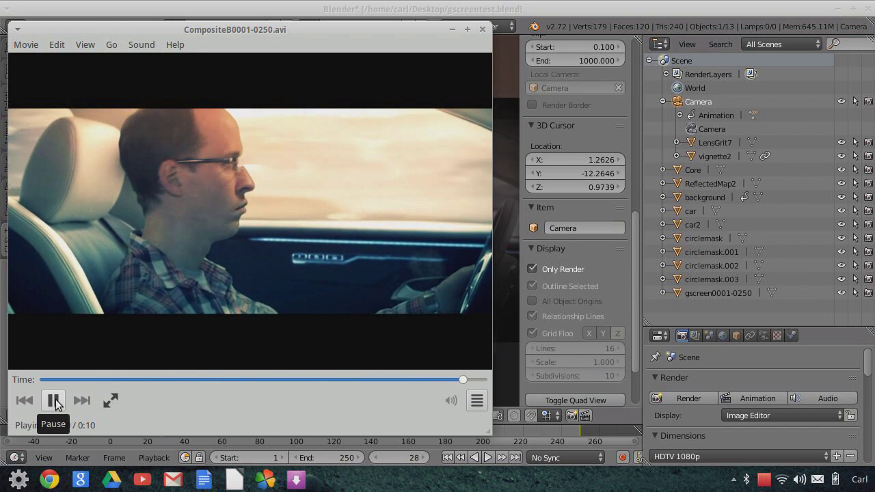
click(53, 401)
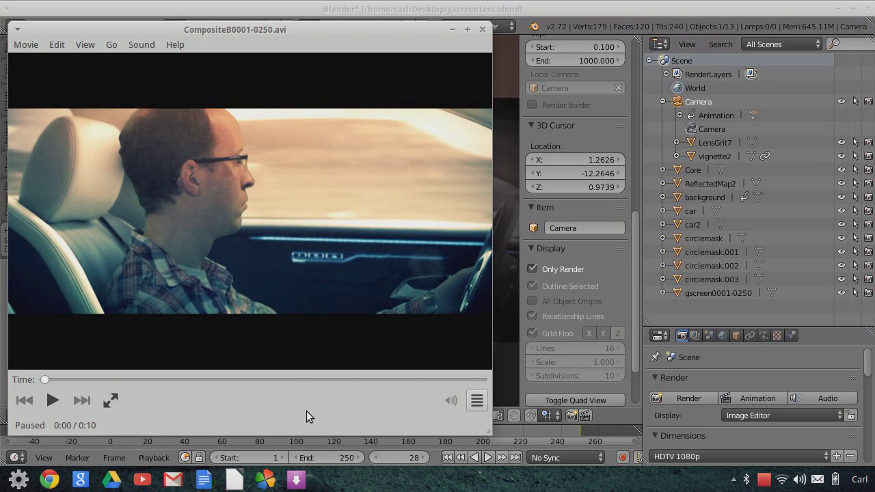
click(47, 402)
click(54, 402)
click(54, 399)
click(54, 402)
click(55, 406)
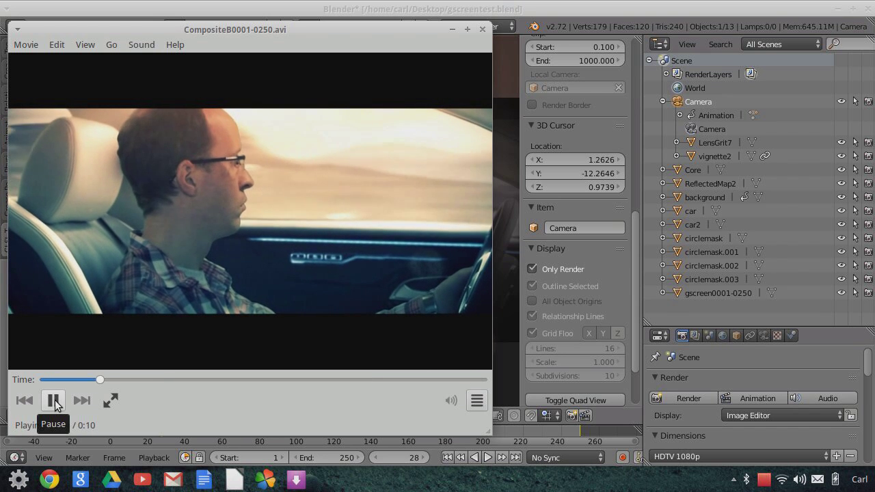
click(55, 406)
Switch to Blender, preview the scene's animation from frame 1 through the camera, and stop playback.
click(460, 8)
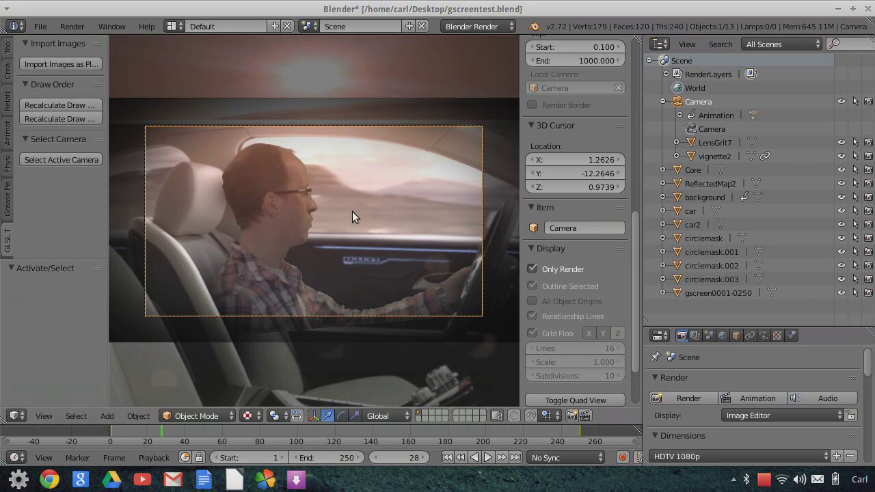
click(447, 458)
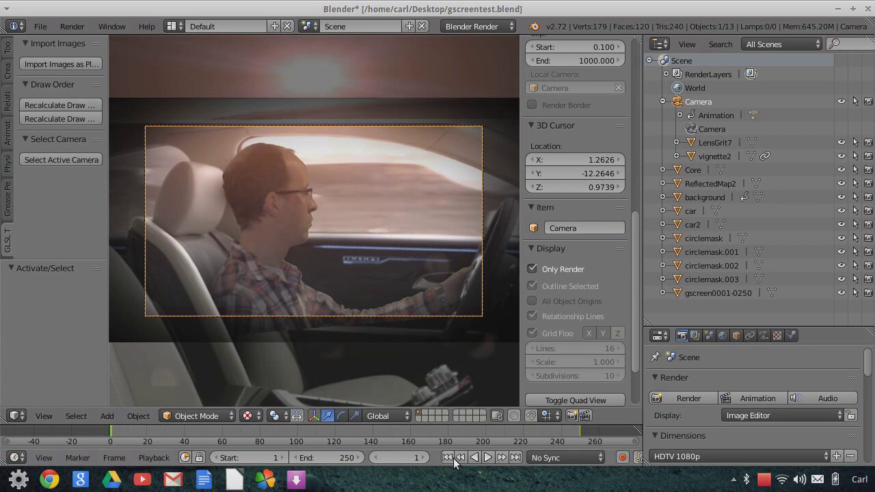
click(487, 458)
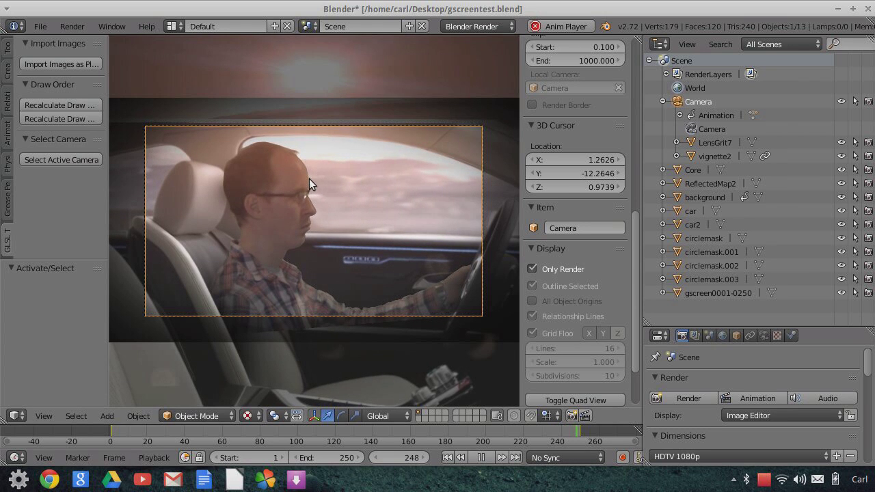
key(Home)
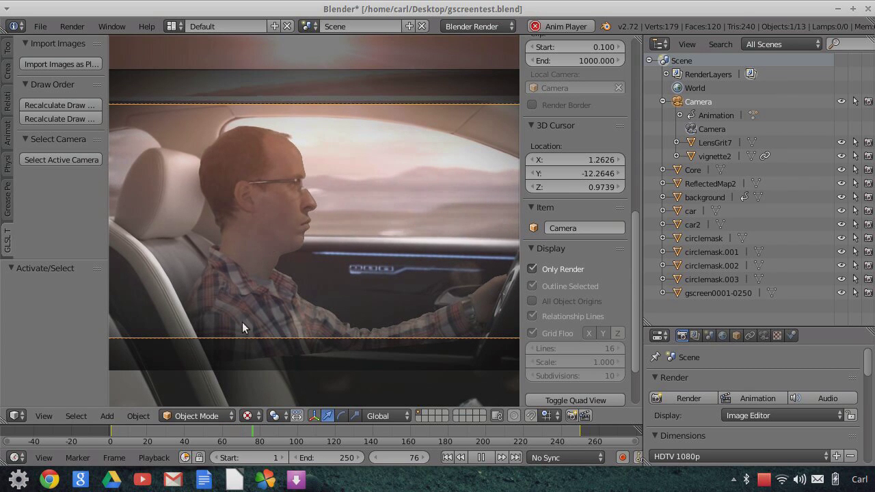
key(alt+a)
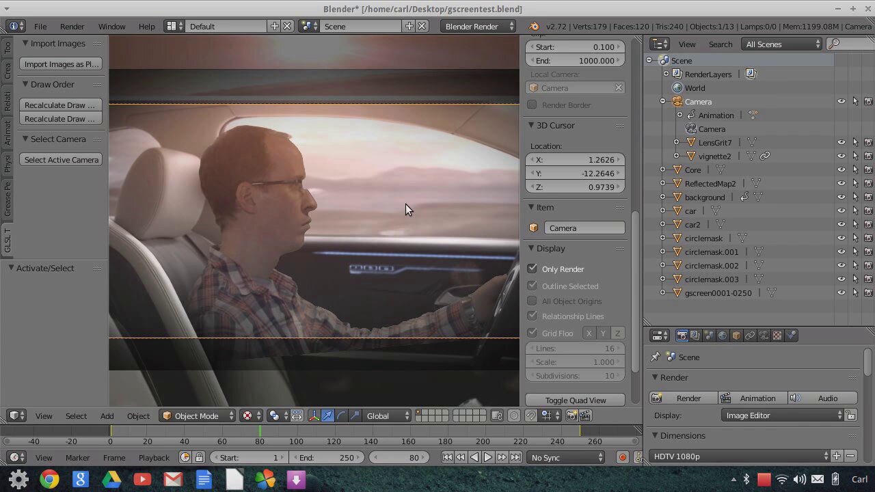
Turn off Only Render in the viewport and inspect the camera, its vignette plane and the car set from outside.
scroll(409, 209, down, 1)
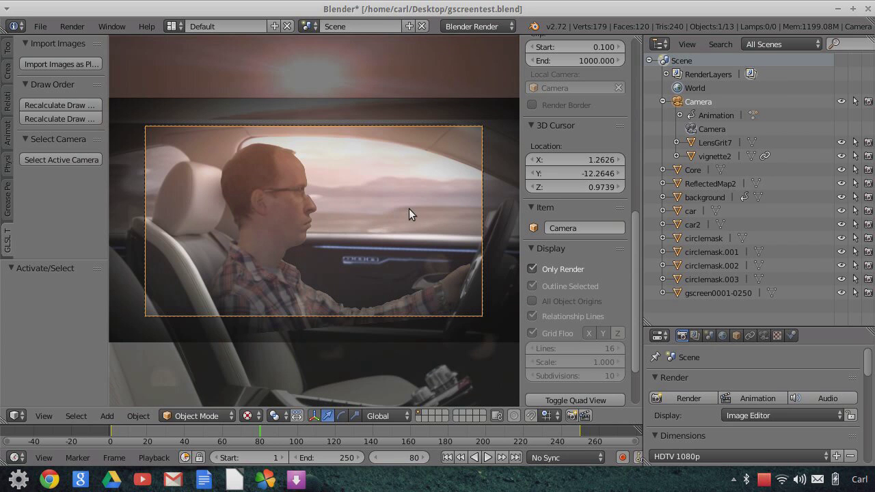
click(532, 269)
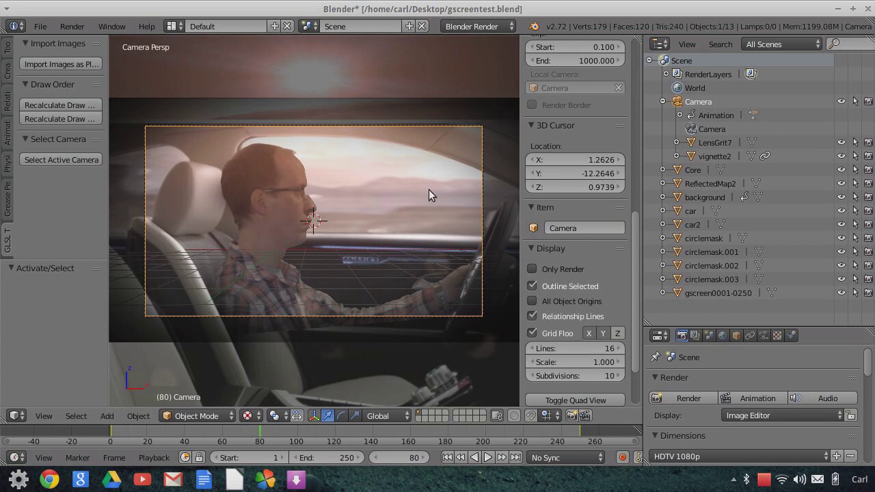
middle_drag(433, 229, 340, 234)
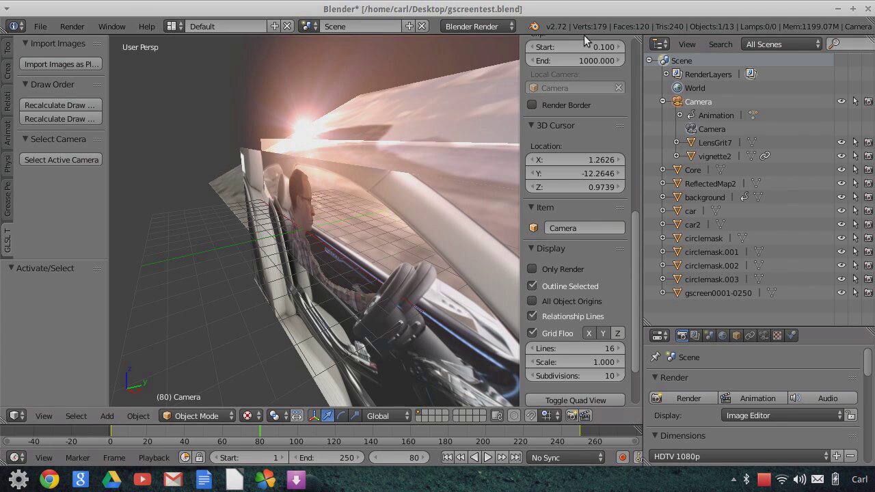
middle_drag(385, 232, 327, 278)
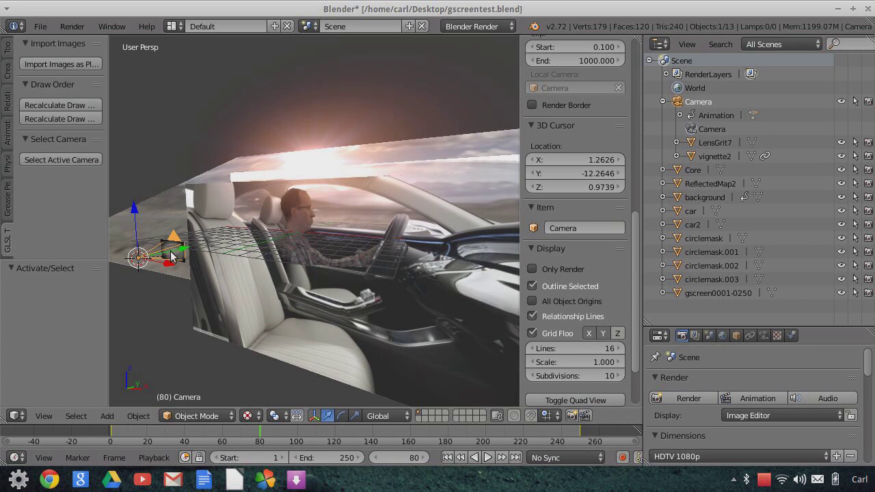
middle_drag(184, 260, 227, 280)
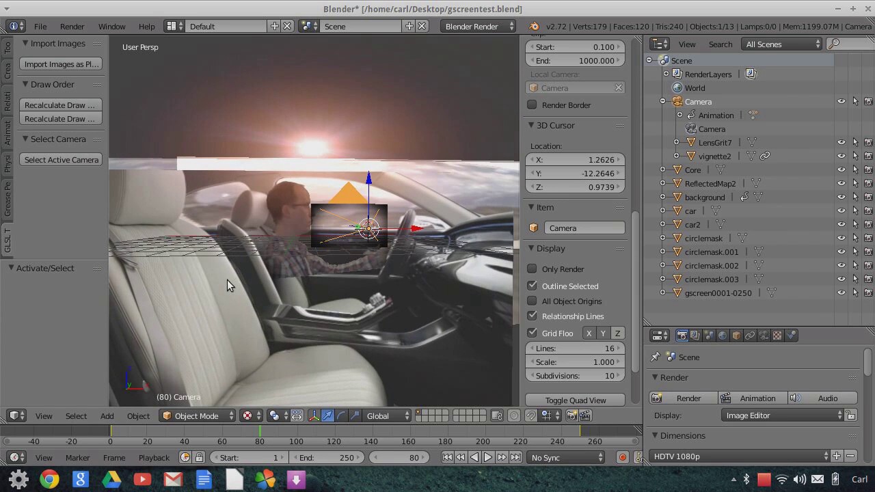
middle_drag(337, 286, 378, 281)
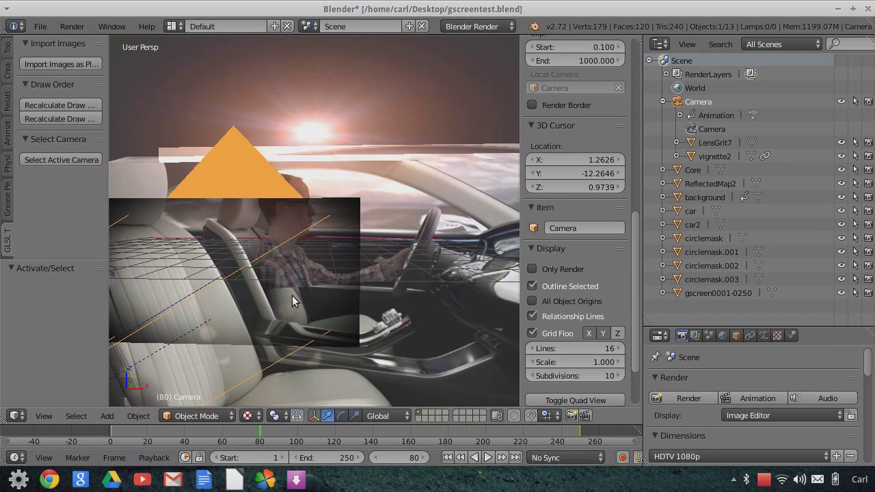
scroll(295, 295, down, 5)
scroll(304, 249, up, 5)
middle_drag(288, 312, 314, 295)
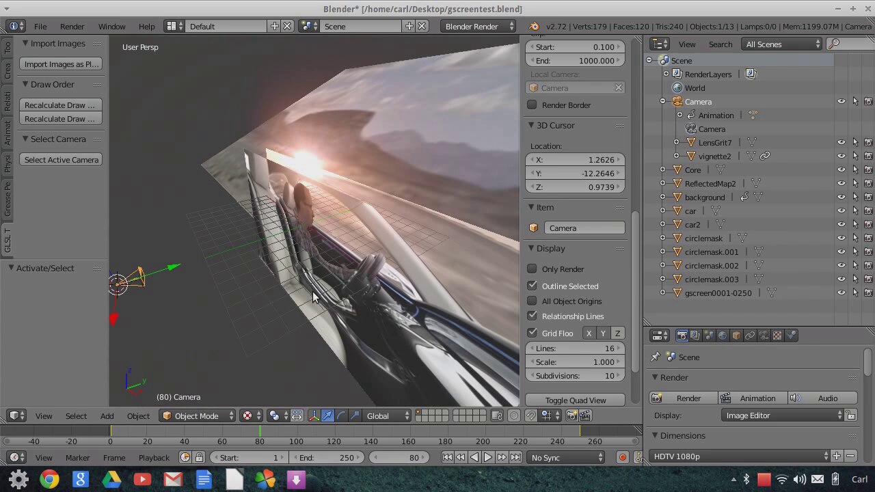
Examine from several angles how the driver footage is layered between the seat, steering wheel and door planes of the car interior.
middle_drag(423, 238, 334, 255)
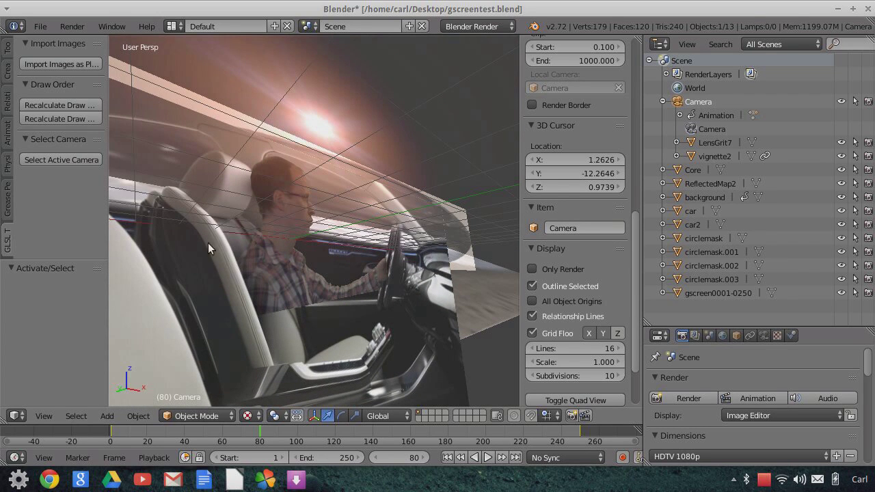
mouse_move(255, 329)
middle_down()
mouse_move(293, 319)
mouse_move(254, 313)
middle_up()
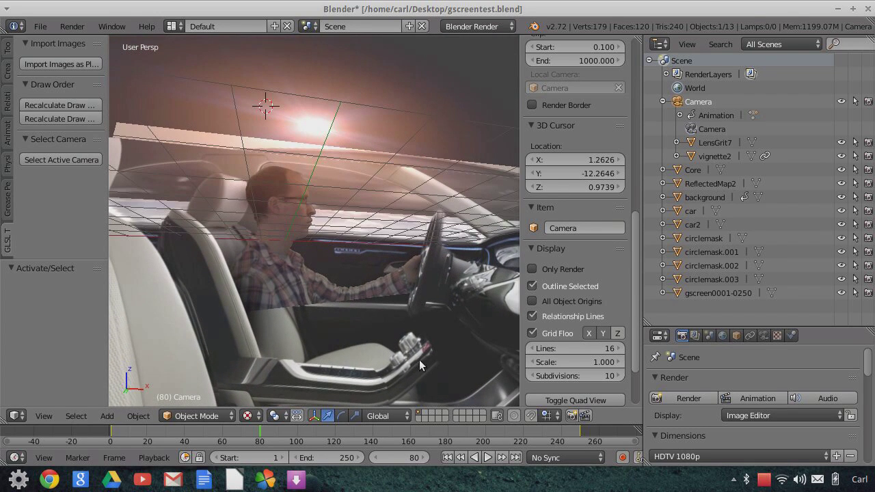
middle_drag(365, 364, 376, 350)
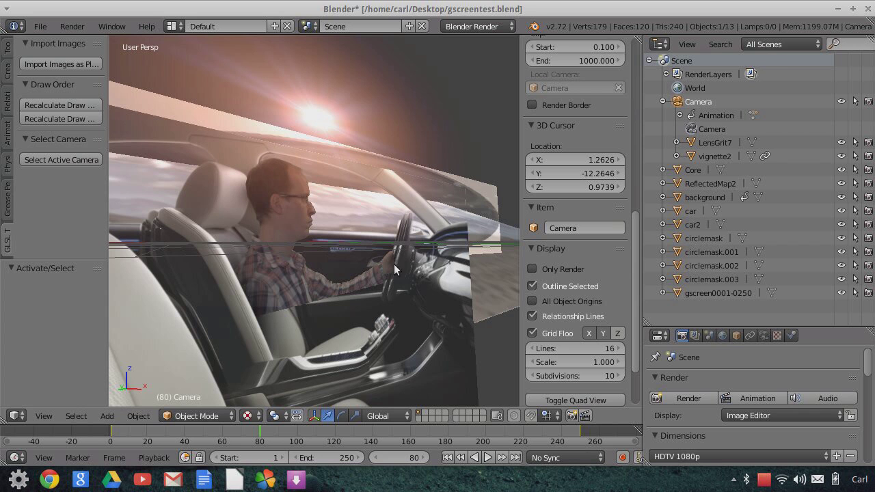
middle_drag(327, 267, 253, 282)
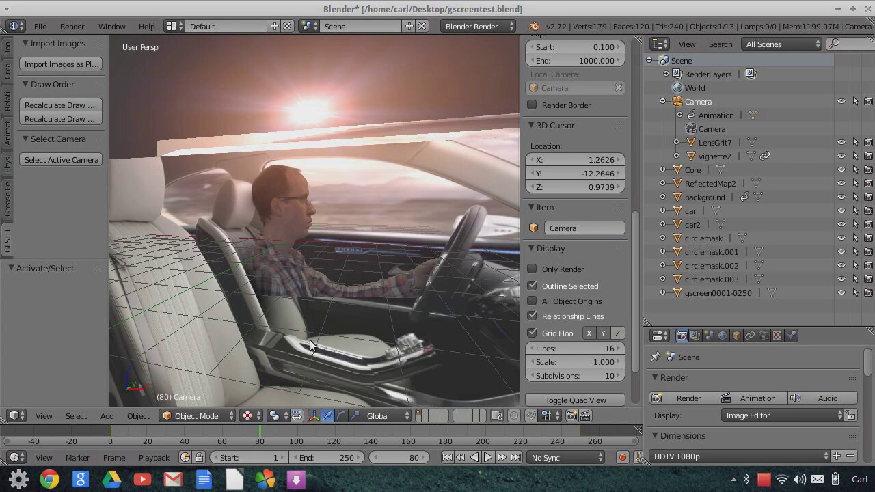
middle_drag(298, 266, 353, 276)
scroll(354, 276, up, 2)
middle_drag(299, 283, 239, 248)
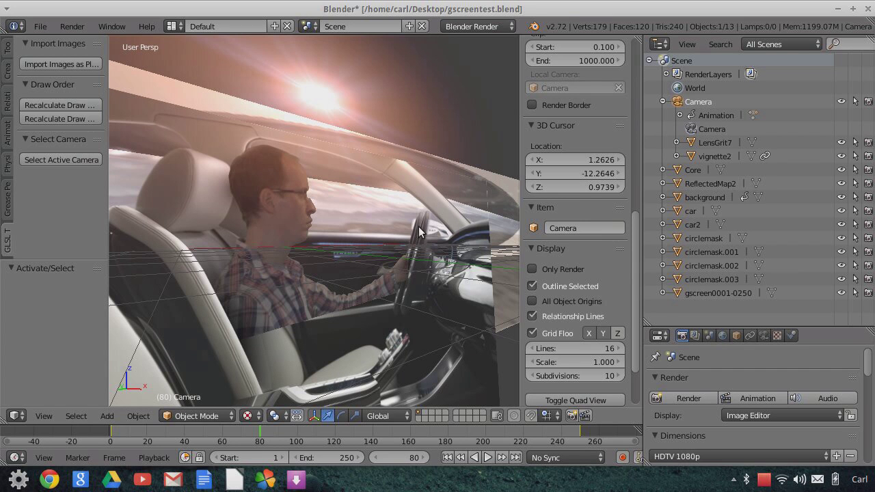
middle_drag(121, 196, 245, 291)
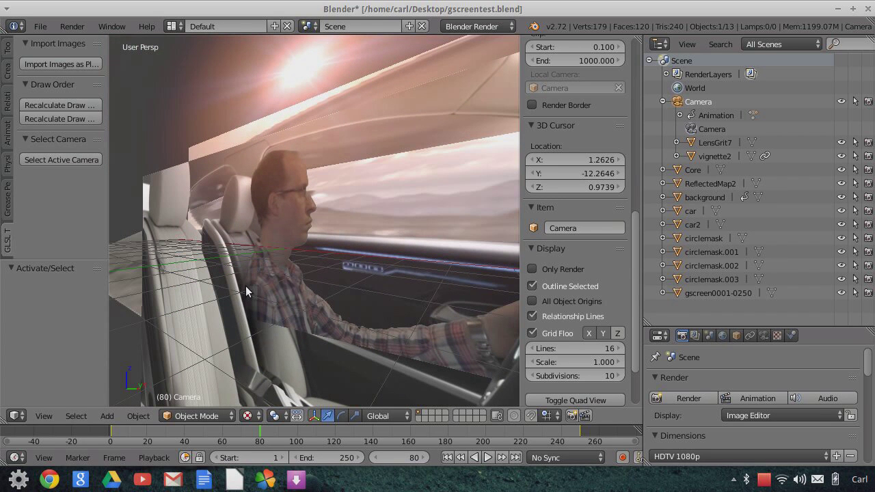
middle_drag(348, 80, 346, 280)
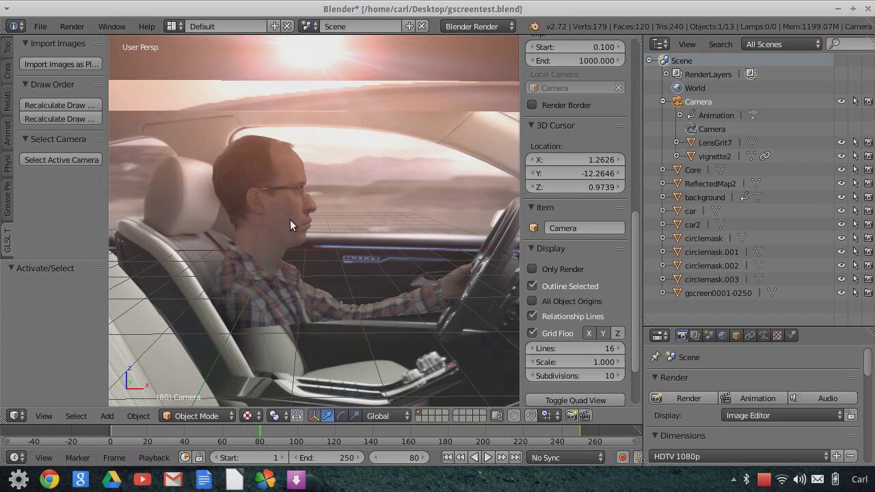
middle_drag(295, 215, 448, 229)
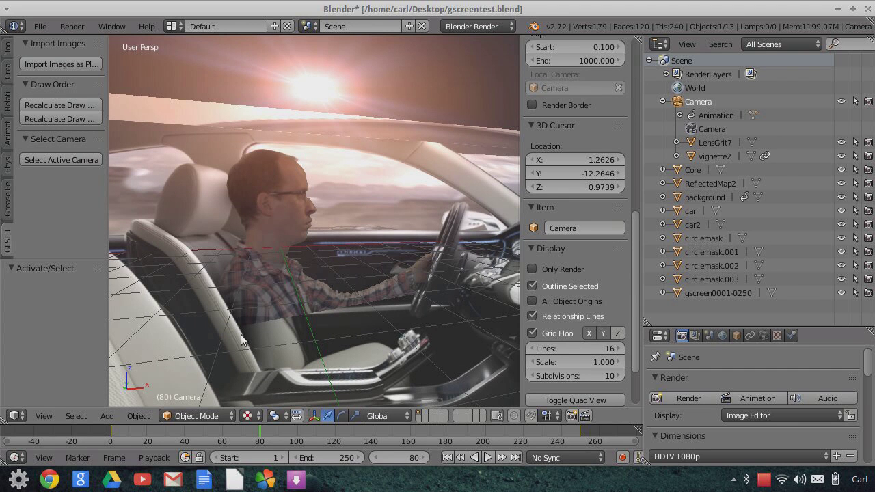
middle_drag(448, 240, 341, 194)
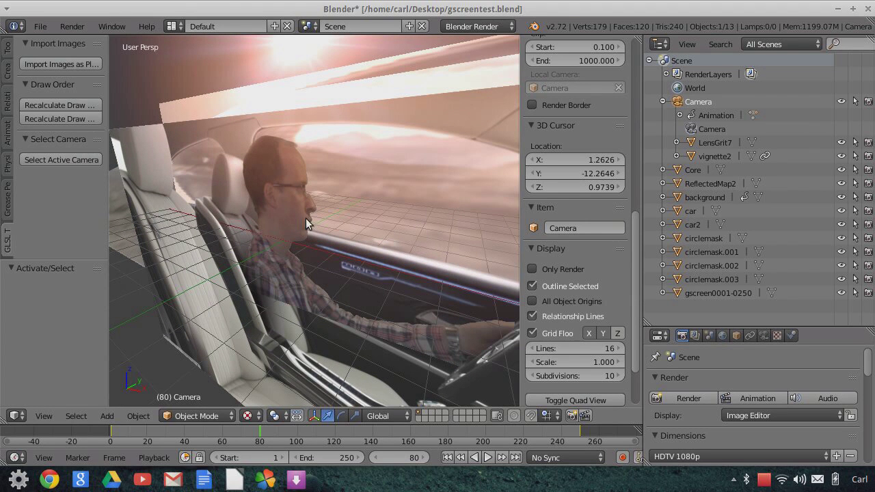
middle_drag(329, 215, 216, 229)
middle_drag(479, 261, 434, 276)
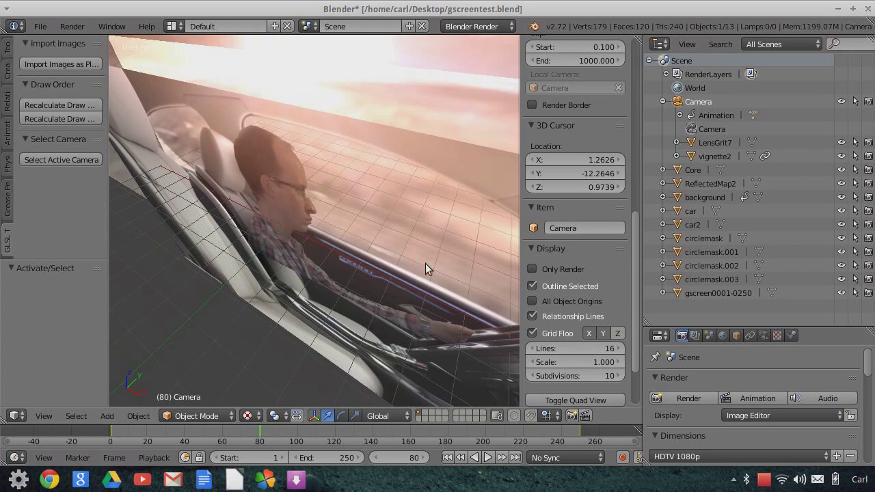
middle_drag(365, 134, 281, 132)
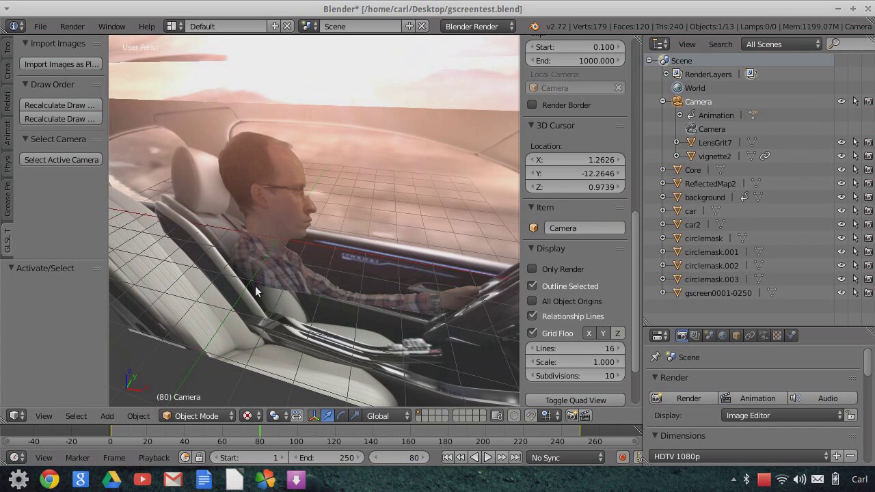
middle_drag(485, 284, 129, 204)
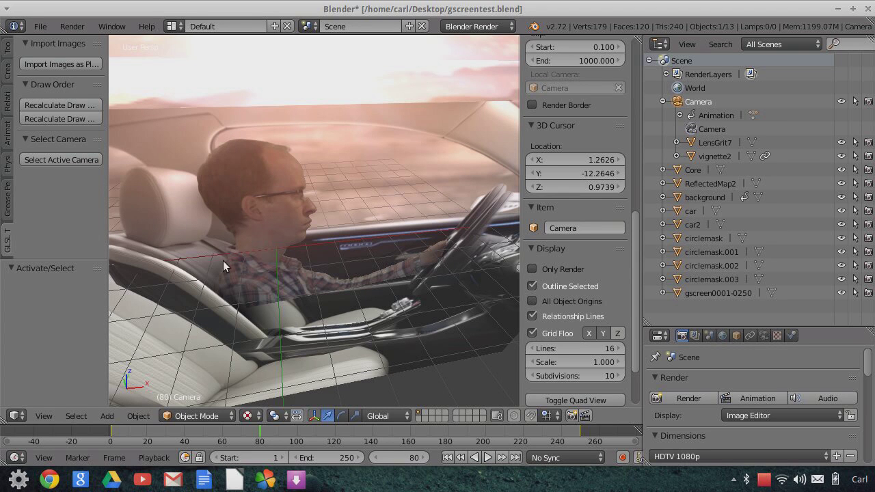
middle_drag(419, 288, 305, 220)
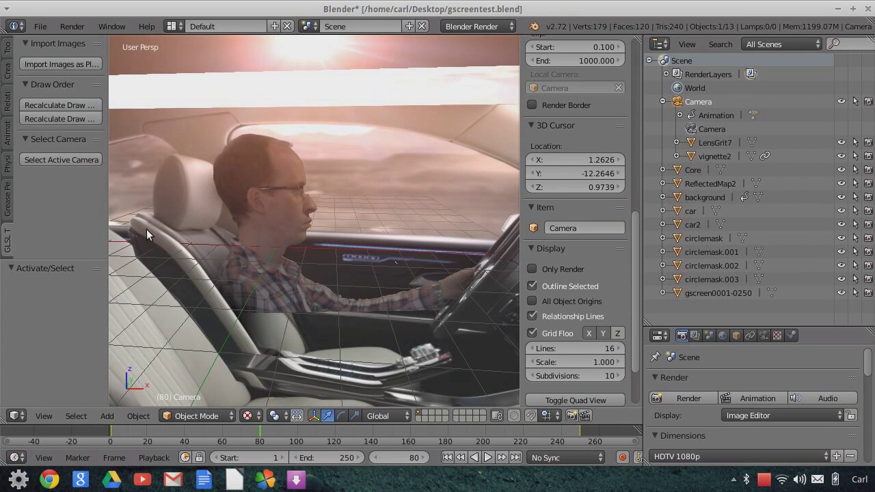
middle_drag(334, 285, 256, 285)
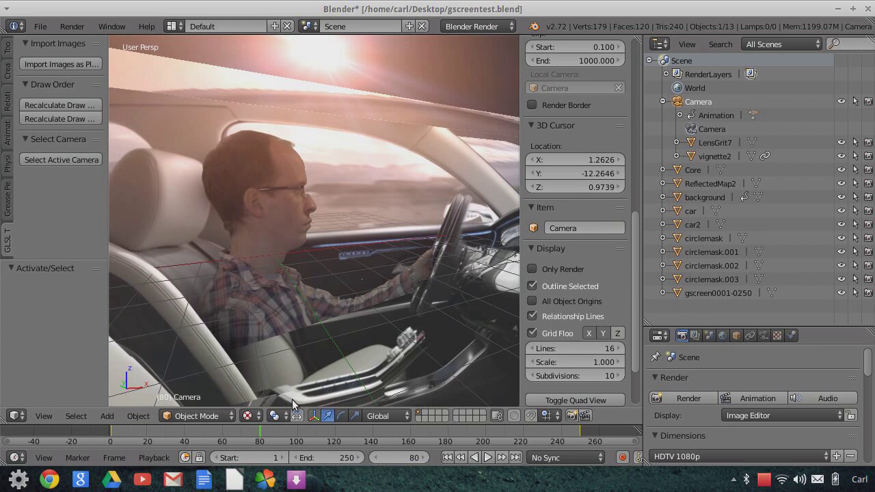
middle_drag(254, 288, 293, 193)
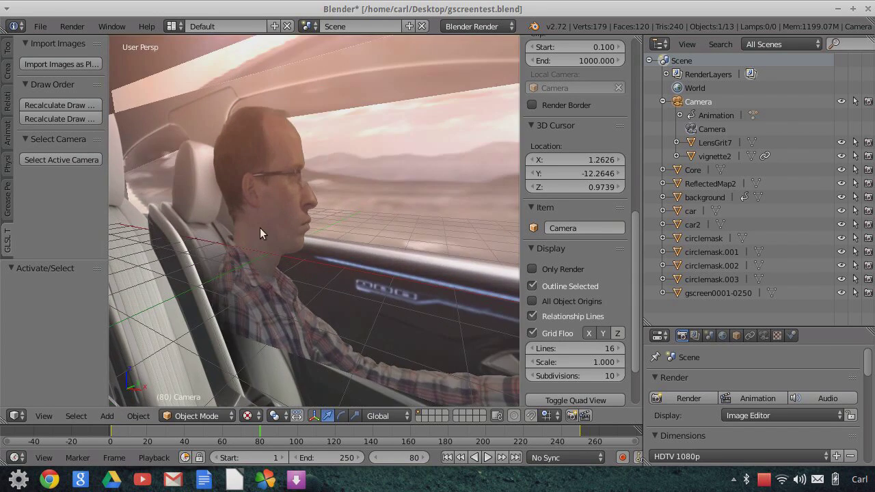
middle_drag(288, 150, 288, 176)
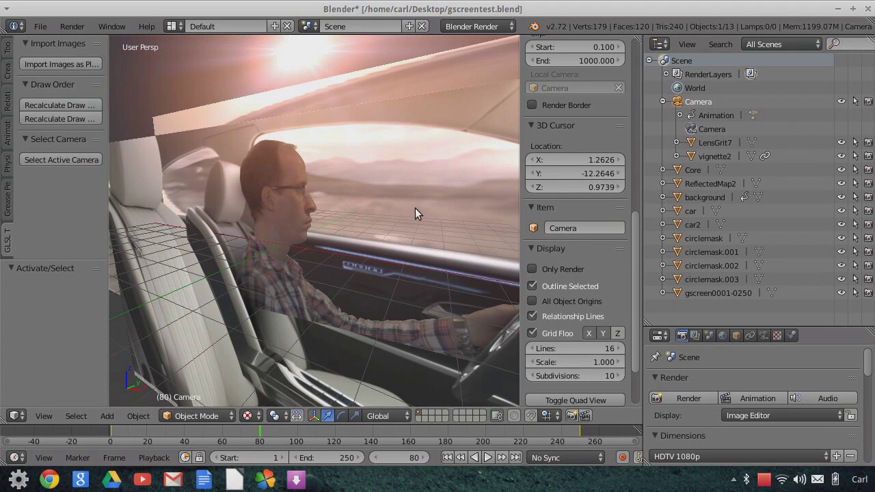
Examine the large desert background plane and its placement behind the car planes and camera.
mouse_move(407, 199)
middle_down()
mouse_move(391, 222)
mouse_move(369, 221)
mouse_move(403, 231)
mouse_move(399, 210)
mouse_move(413, 221)
mouse_move(479, 215)
mouse_move(404, 198)
middle_up()
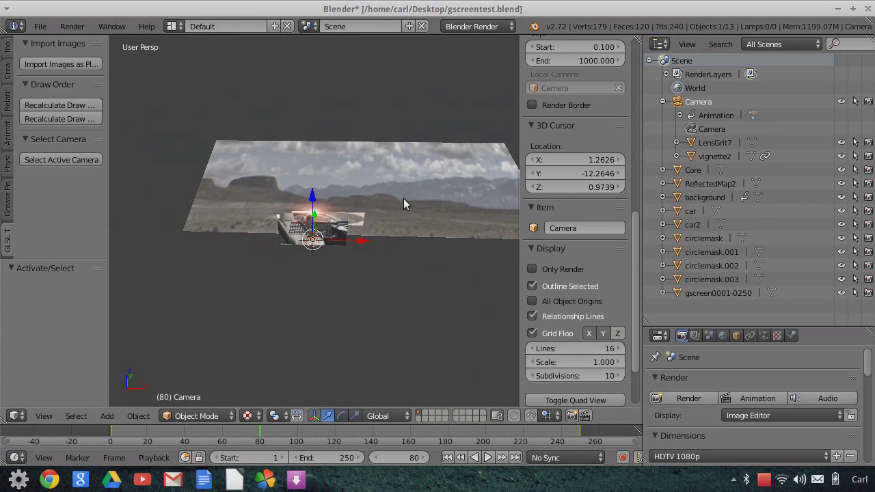
middle_drag(422, 232, 414, 194)
middle_drag(385, 250, 403, 270)
scroll(403, 264, up, 1)
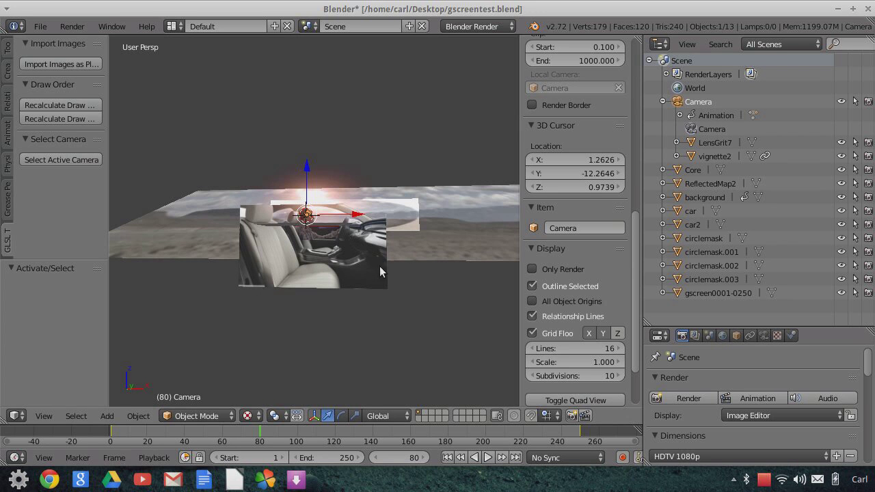
middle_drag(451, 224, 214, 95)
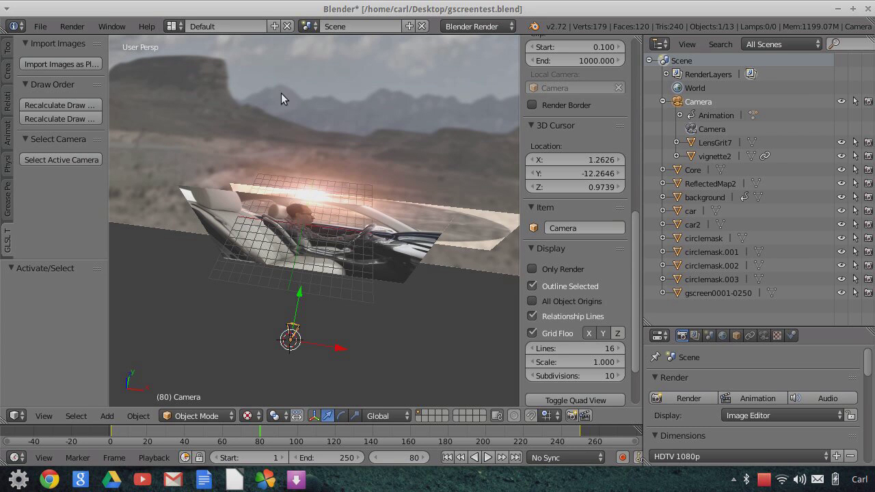
middle_drag(348, 127, 408, 156)
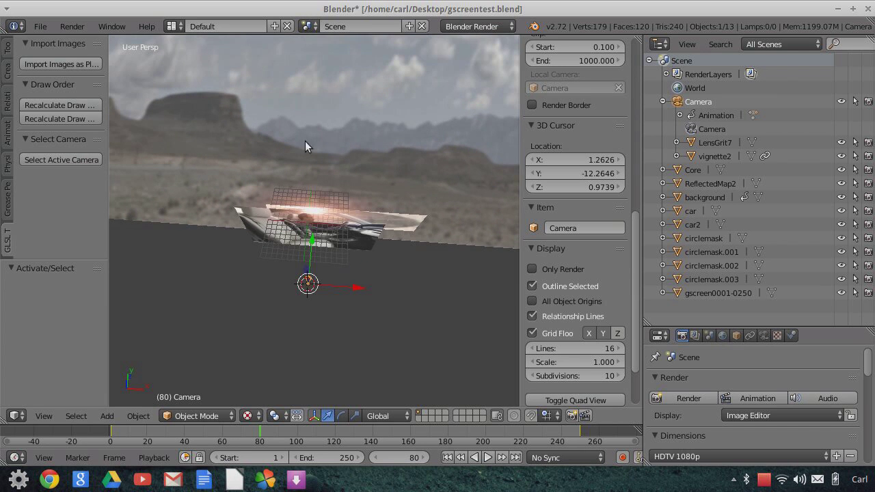
Play the animation from frame 1 outside the camera view, stop it, and check the desert background at frames 94 and 159.
middle_drag(307, 297, 356, 262)
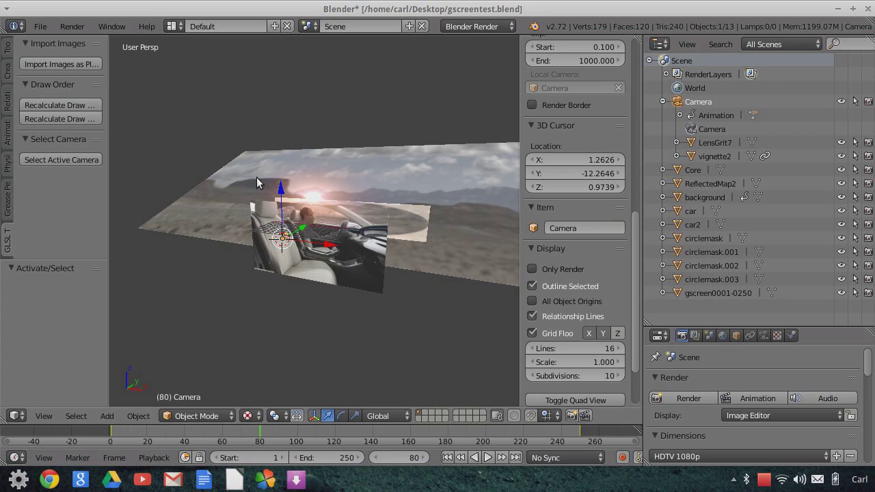
click(448, 458)
click(487, 458)
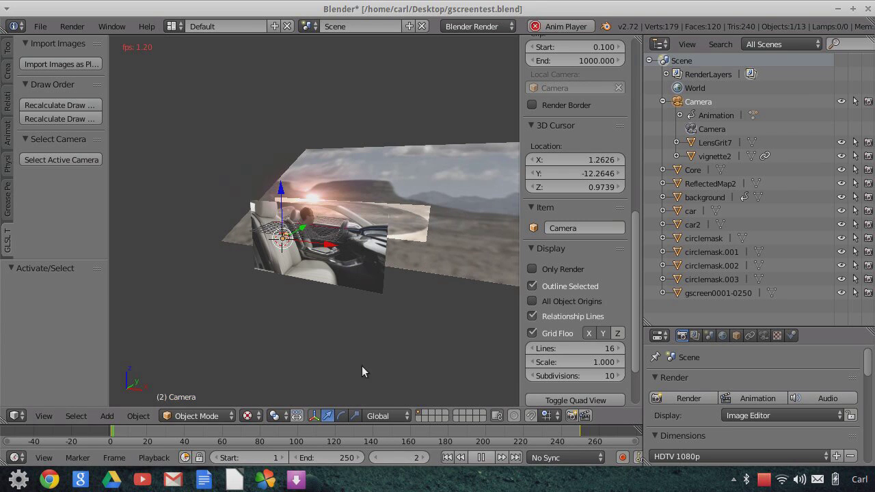
click(490, 459)
click(284, 428)
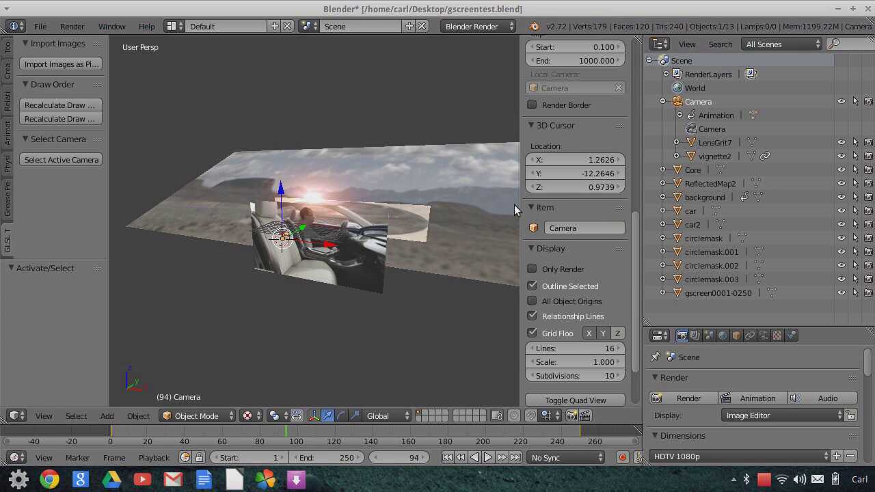
click(409, 430)
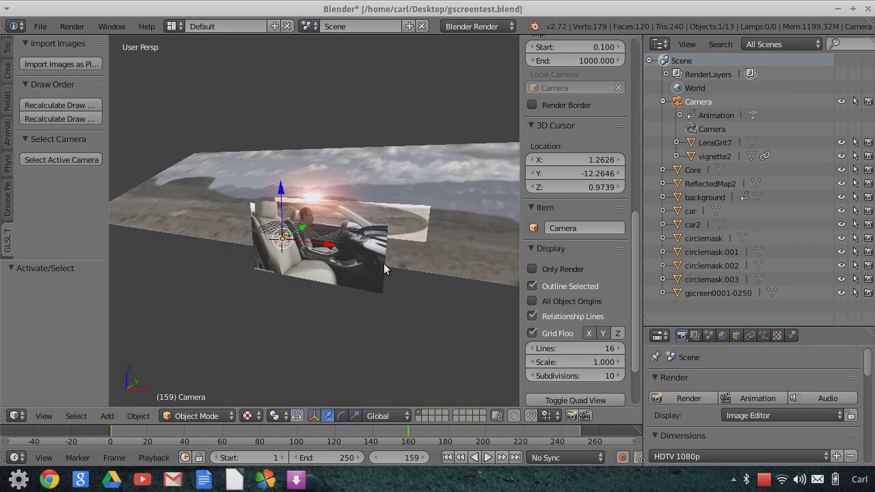
Examine the spacing between the camera, the car interior planes and the desert background from the front and side.
middle_drag(393, 277, 338, 293)
scroll(383, 280, up, 3)
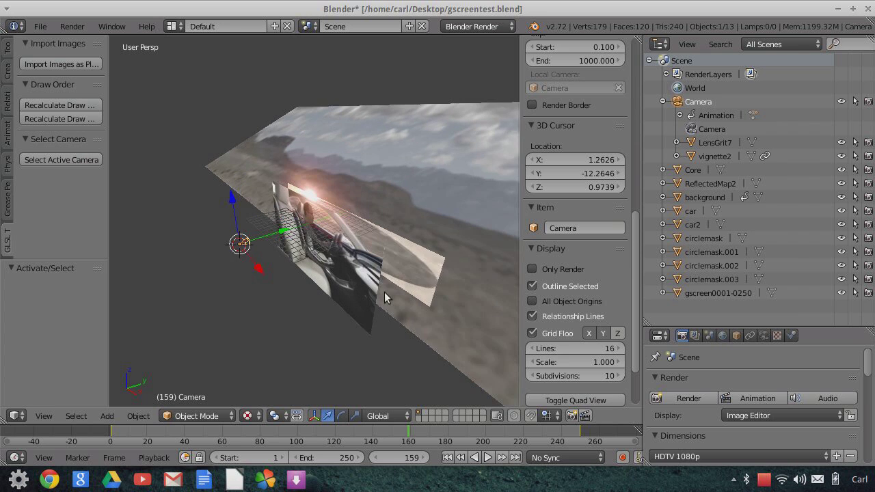
middle_drag(465, 302, 437, 194)
middle_drag(411, 229, 482, 229)
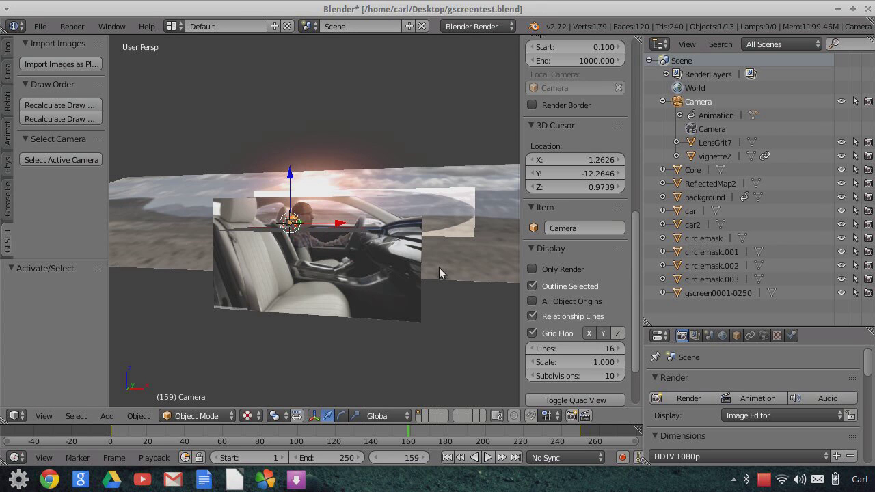
middle_drag(439, 267, 421, 278)
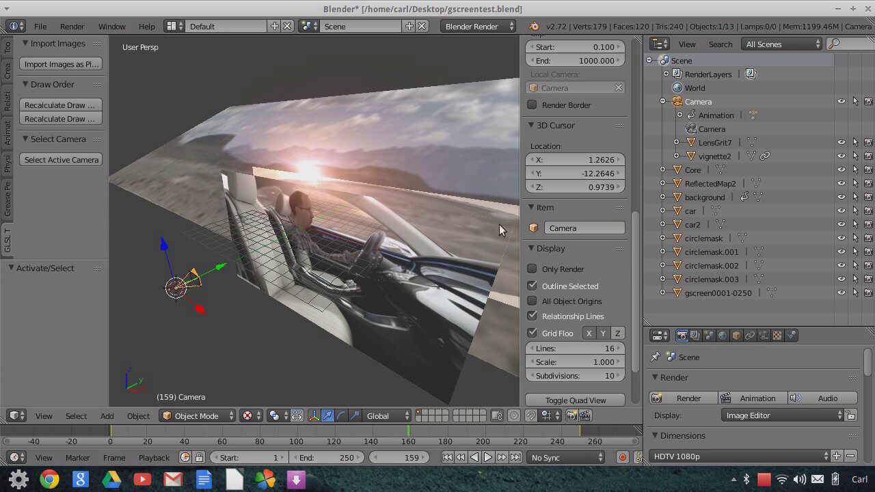
middle_drag(488, 301, 401, 228)
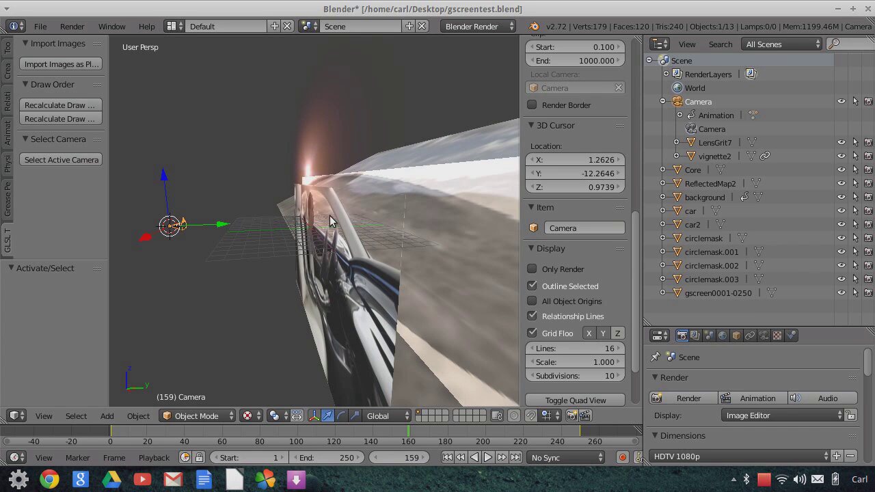
middle_drag(396, 257, 477, 260)
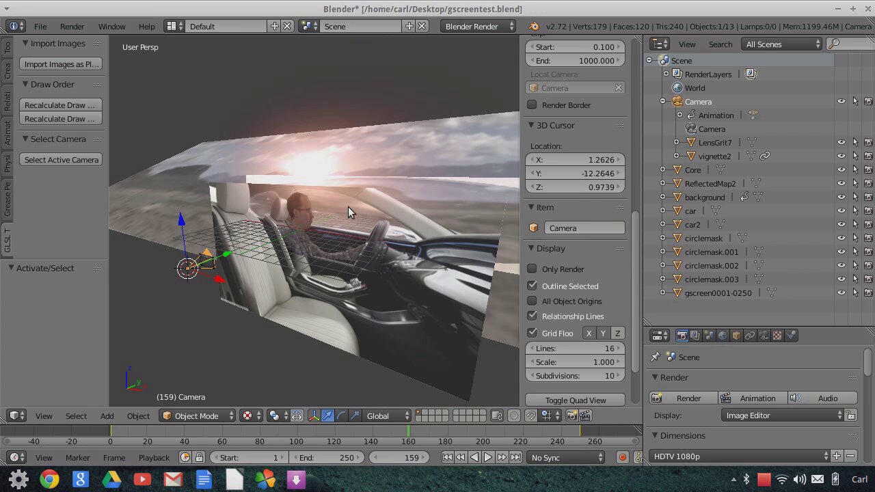
Examine the sun glare above the car interior from the side and up close near the driver.
middle_drag(328, 219, 373, 193)
middle_drag(343, 218, 474, 248)
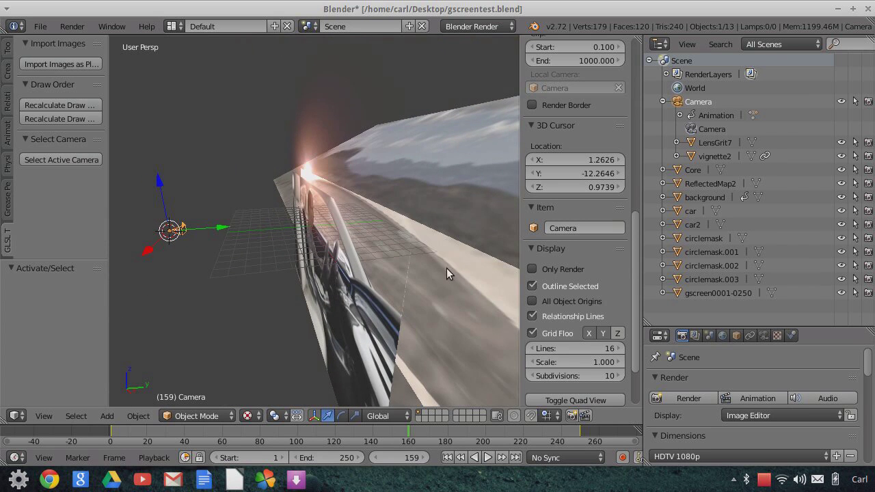
middle_drag(328, 258, 347, 153)
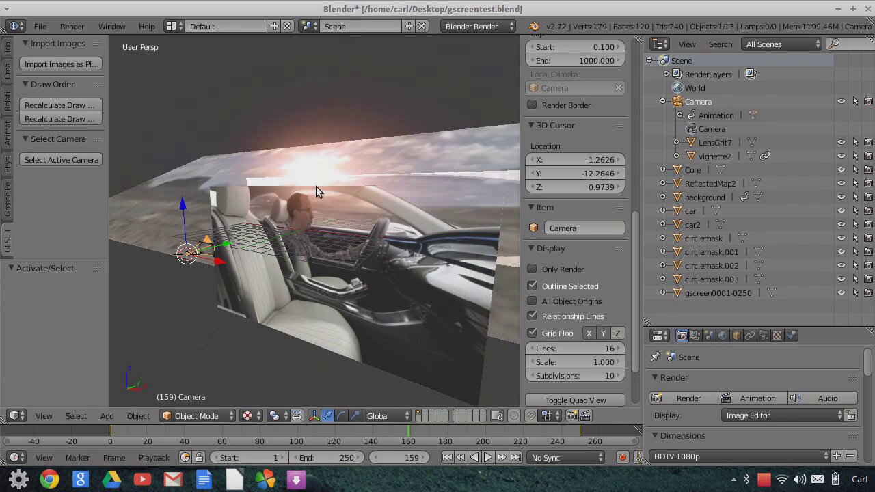
scroll(316, 186, up, 5)
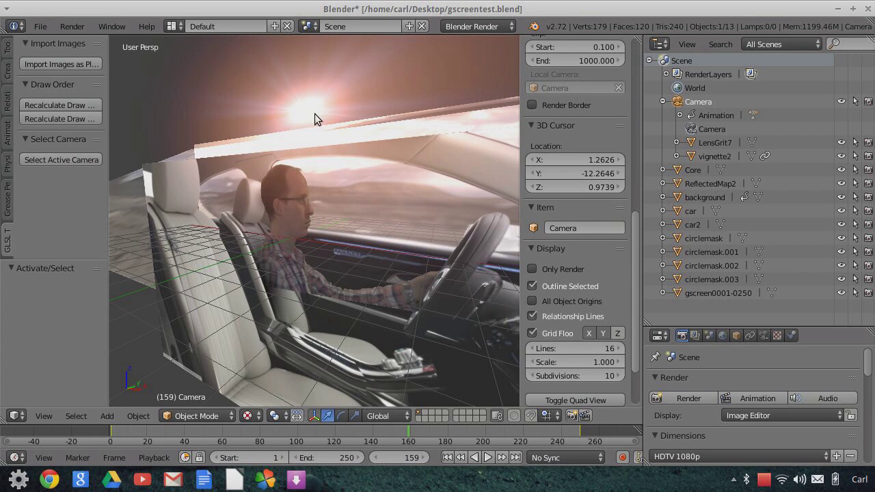
mouse_move(326, 112)
middle_down()
mouse_move(308, 134)
mouse_move(318, 120)
mouse_move(333, 124)
middle_up()
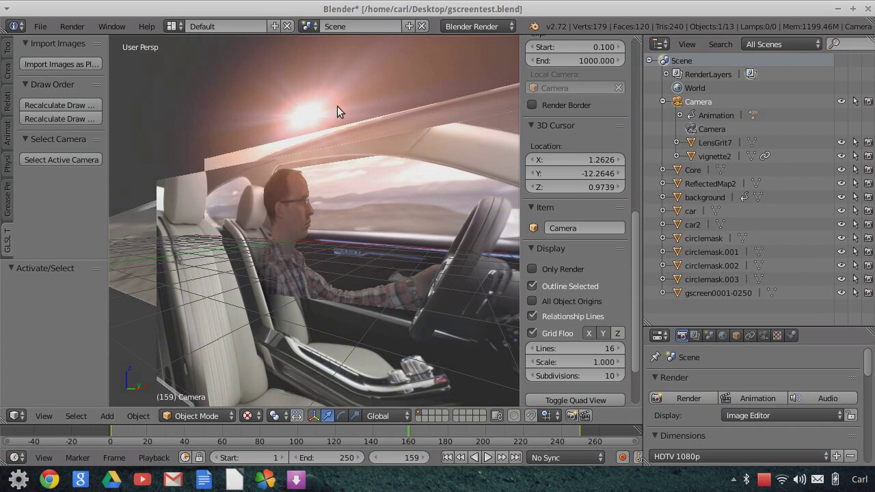
View the shot through the camera, and inspect the dark vignette plane in front of the camera from outside.
click(44, 416)
click(73, 365)
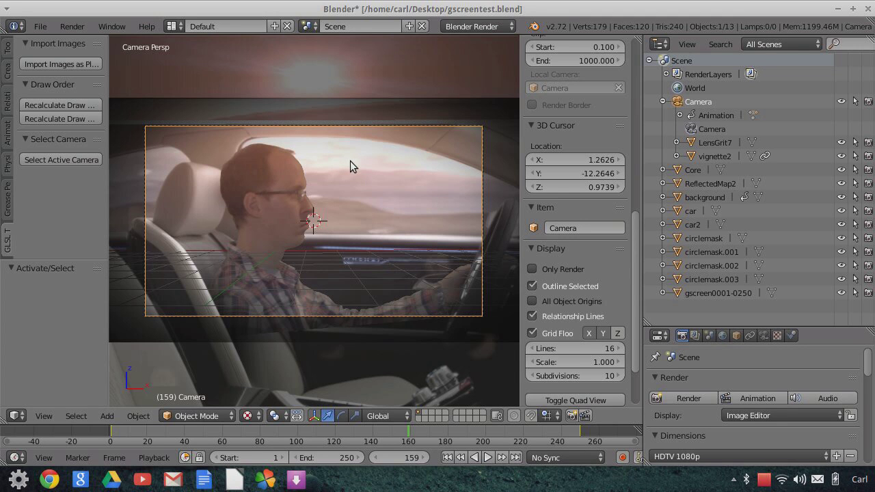
scroll(352, 163, down, 5)
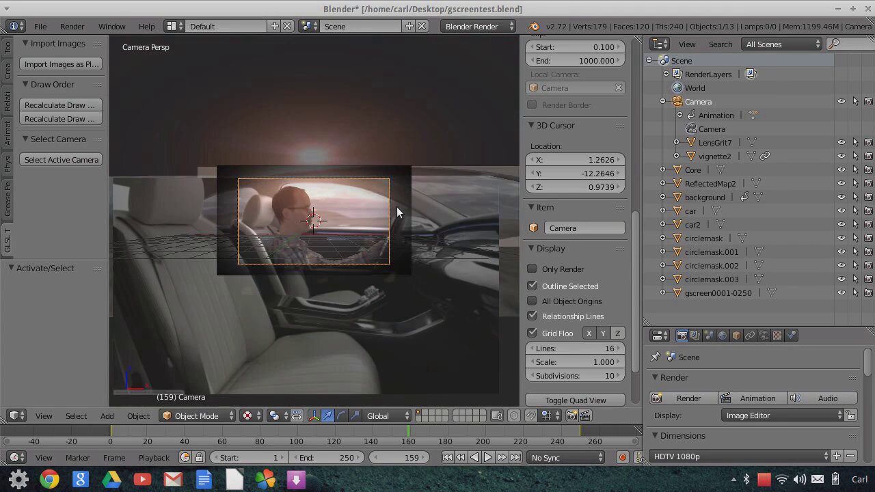
middle_drag(394, 227, 389, 231)
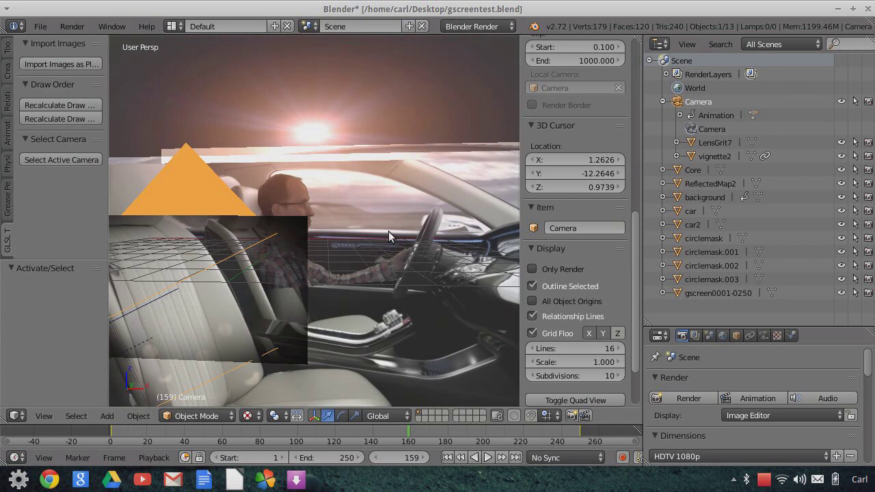
mouse_move(292, 255)
middle_down()
mouse_move(303, 250)
mouse_move(297, 254)
middle_up()
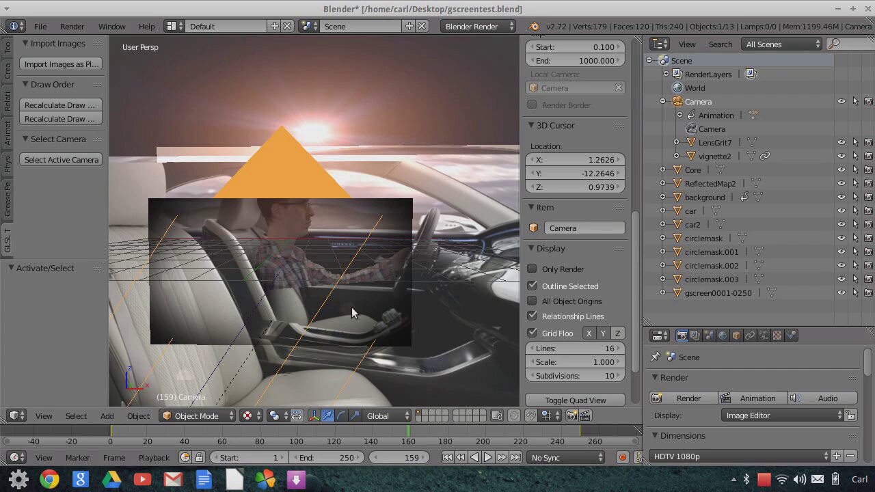
middle_drag(364, 295, 379, 278)
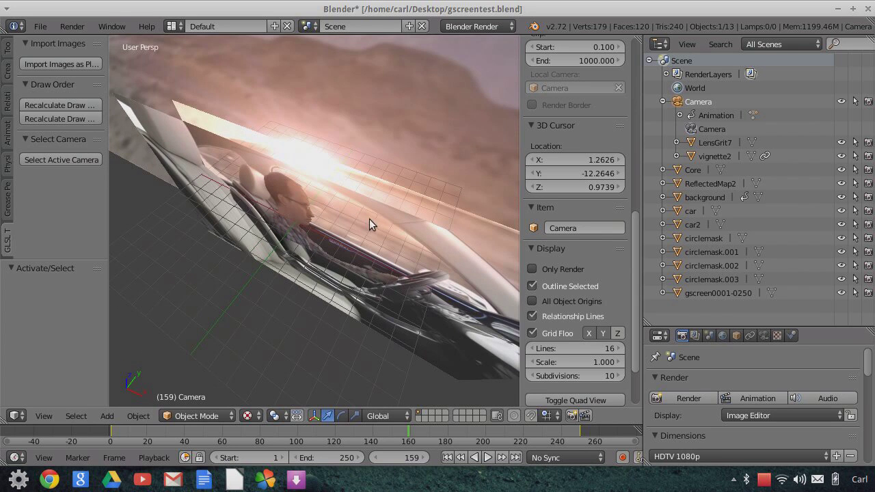
Examine how the transparent driver, seat, steering wheel and door planes overlap, using steep side angles and a close-up of the driver.
middle_drag(367, 218, 321, 198)
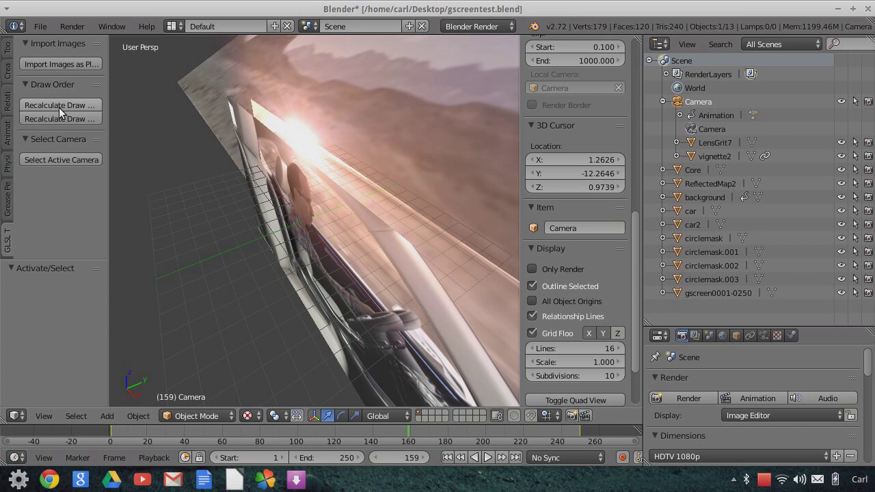
scroll(405, 214, down, 3)
middle_drag(399, 234, 238, 225)
middle_drag(300, 230, 383, 192)
middle_drag(331, 236, 281, 223)
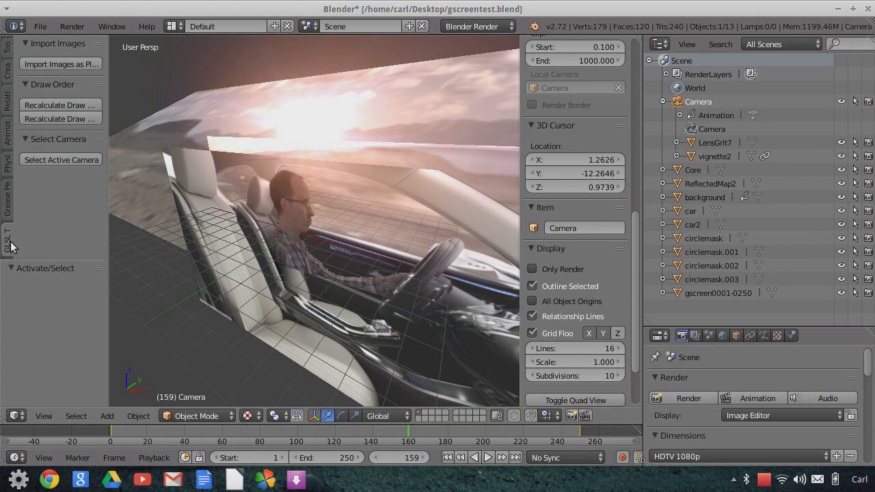
mouse_move(405, 246)
middle_down()
mouse_move(351, 242)
mouse_move(359, 260)
mouse_move(419, 265)
mouse_move(420, 273)
mouse_move(465, 280)
mouse_move(472, 267)
mouse_move(401, 252)
mouse_move(407, 245)
middle_up()
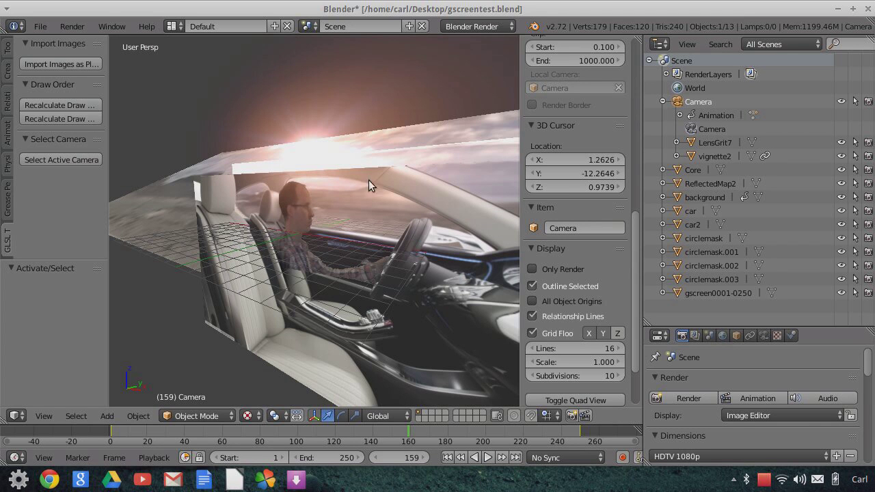
scroll(318, 251, up, 3)
scroll(288, 195, up, 5)
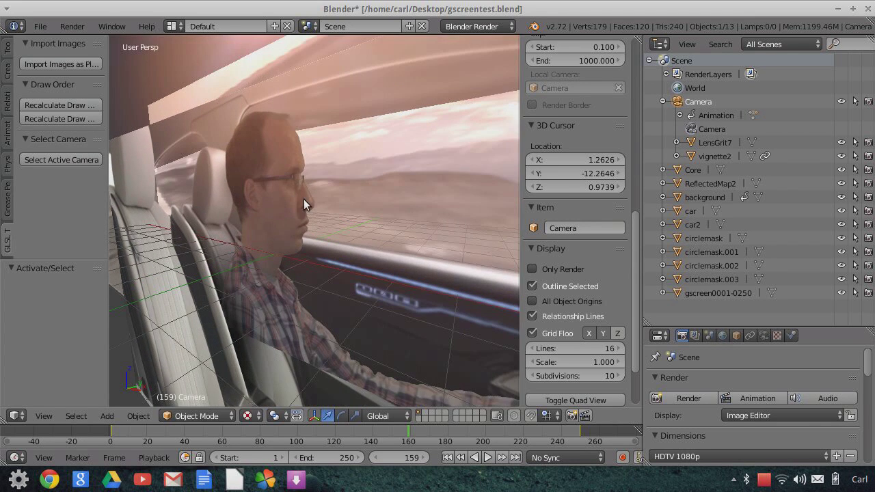
scroll(390, 214, down, 7)
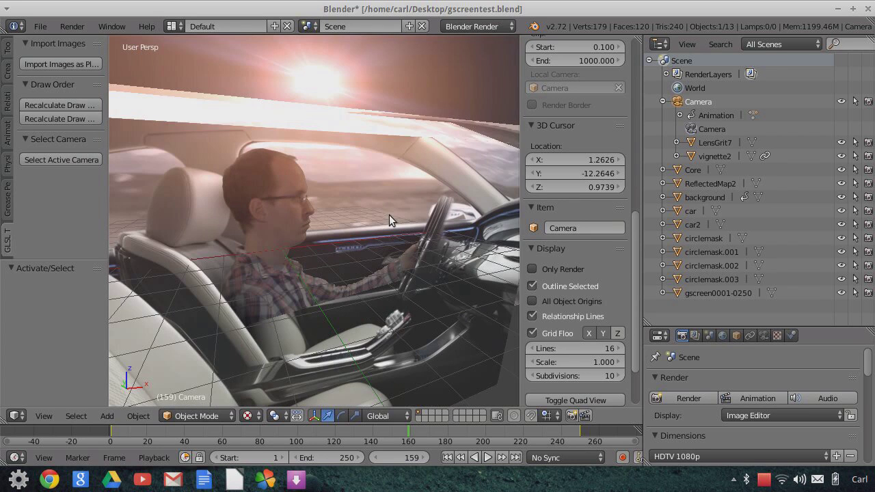
Switch to the file manager's Desktop folder, open gscreen0001-0250.avi and bring the video player forward.
click(735, 480)
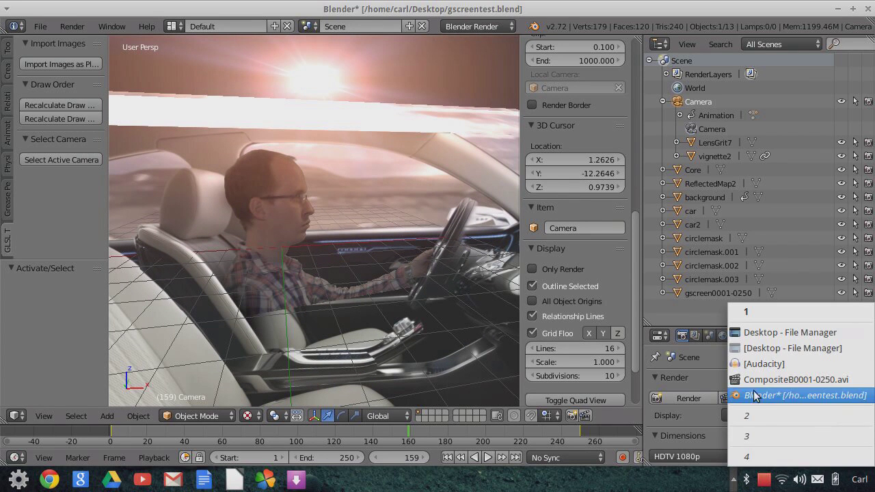
click(766, 350)
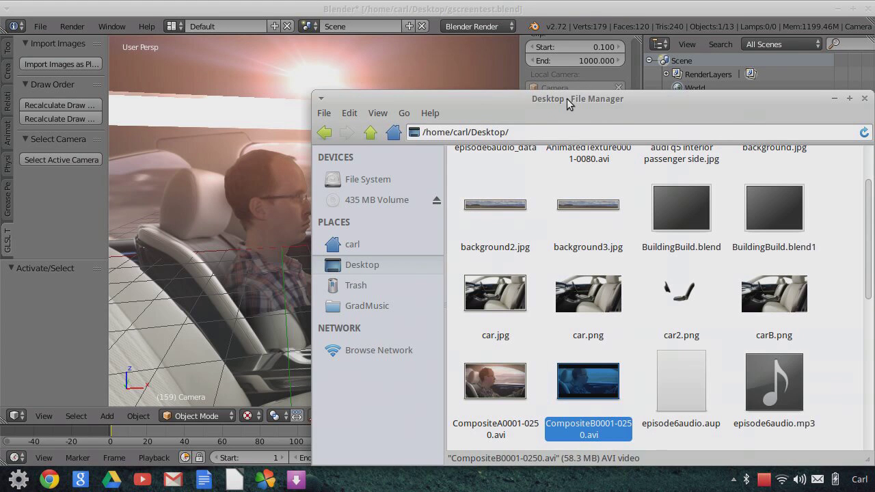
drag(569, 96, 400, 67)
scroll(458, 335, down, 5)
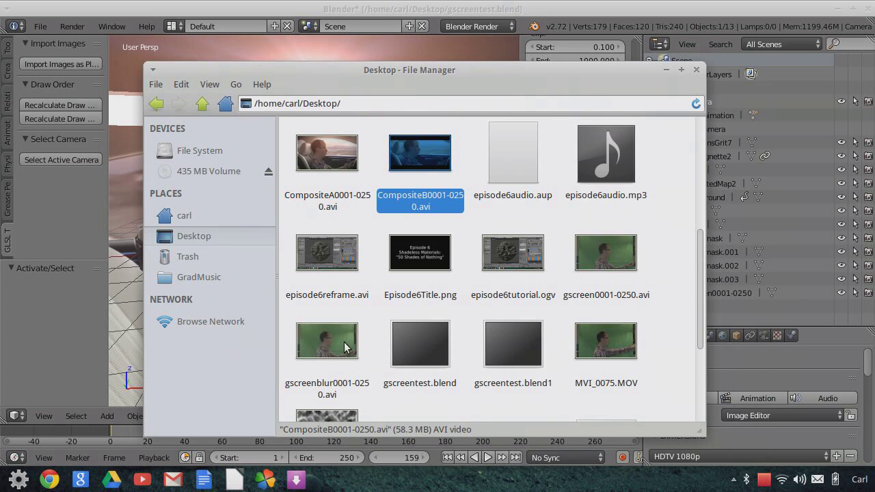
click(602, 260)
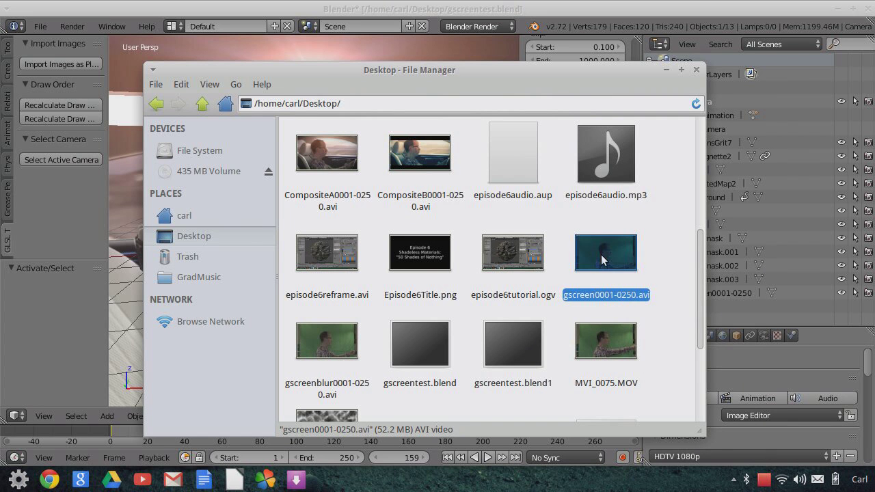
click(736, 478)
click(742, 364)
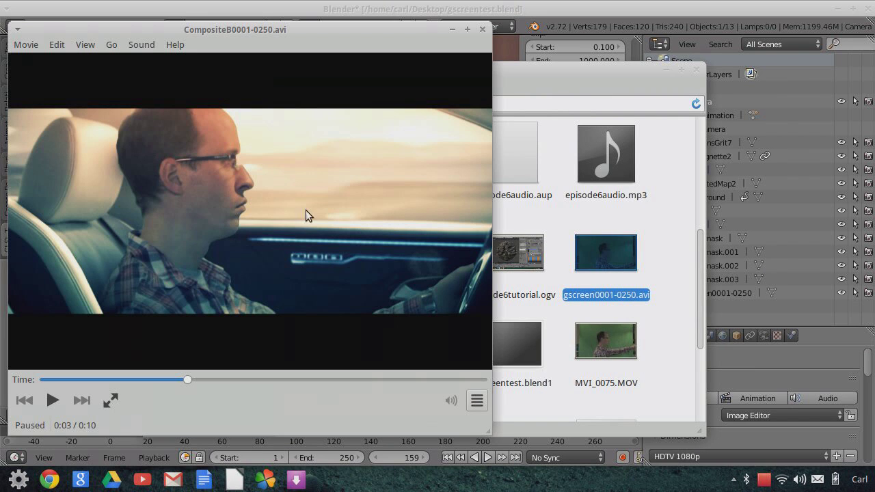
Reposition the video player window and review the gscreen0001-0250.avi footage, moving playback to 0:06.
drag(377, 28, 399, 42)
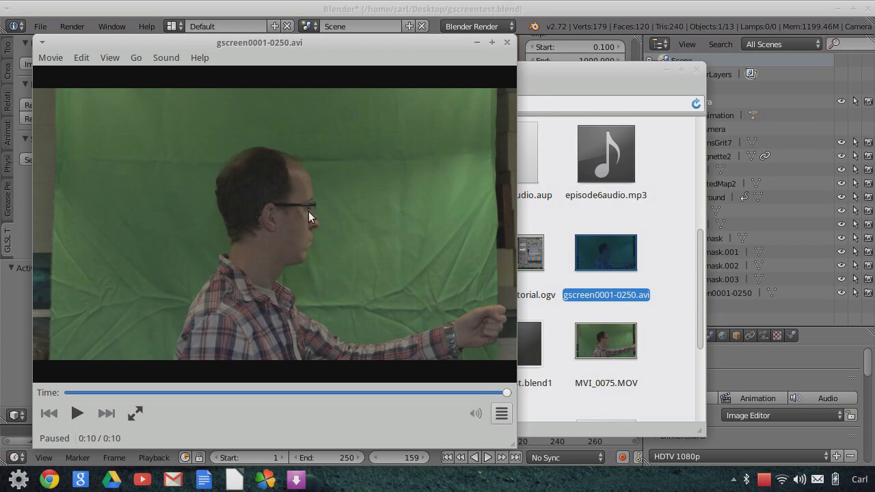
right_click(350, 231)
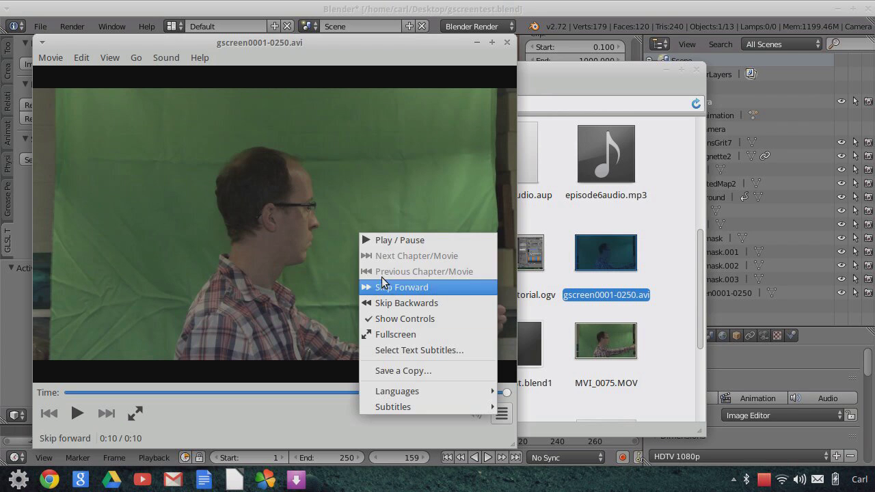
click(368, 182)
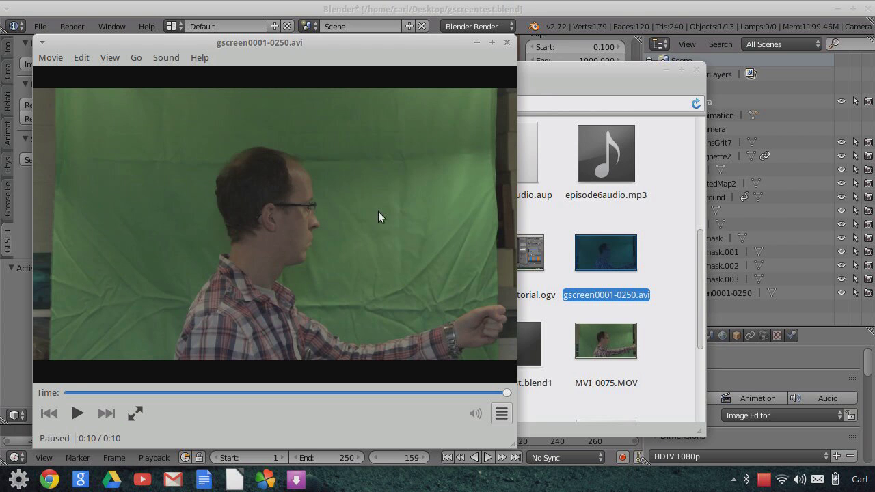
drag(165, 393, 334, 393)
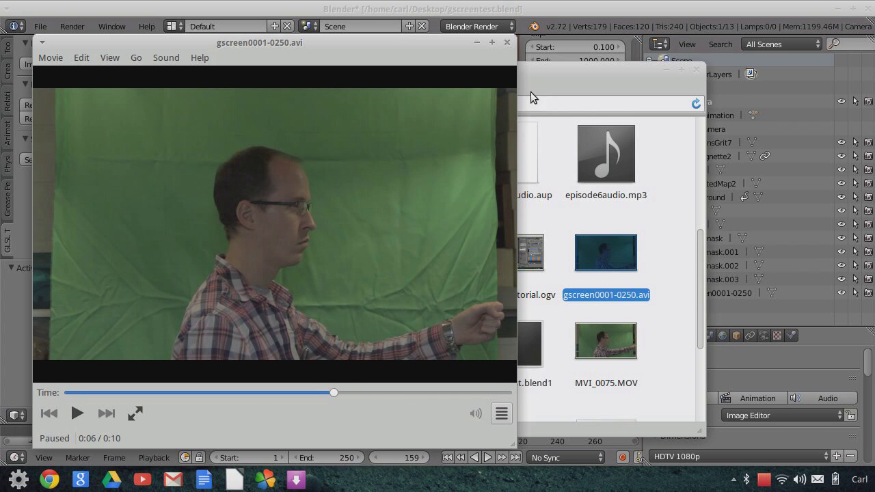
Return to the Desktop folder, open gscreenblur0001-0250.avi and bring its player window forward.
click(523, 69)
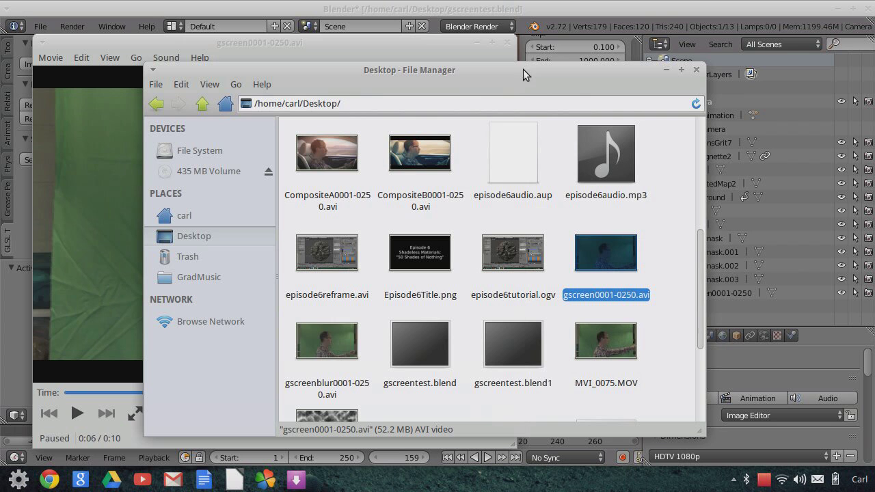
double_click(339, 347)
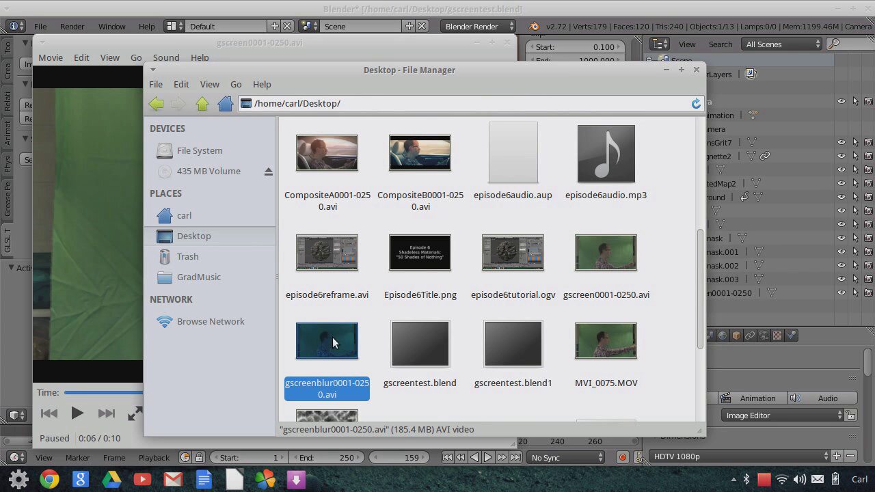
click(178, 37)
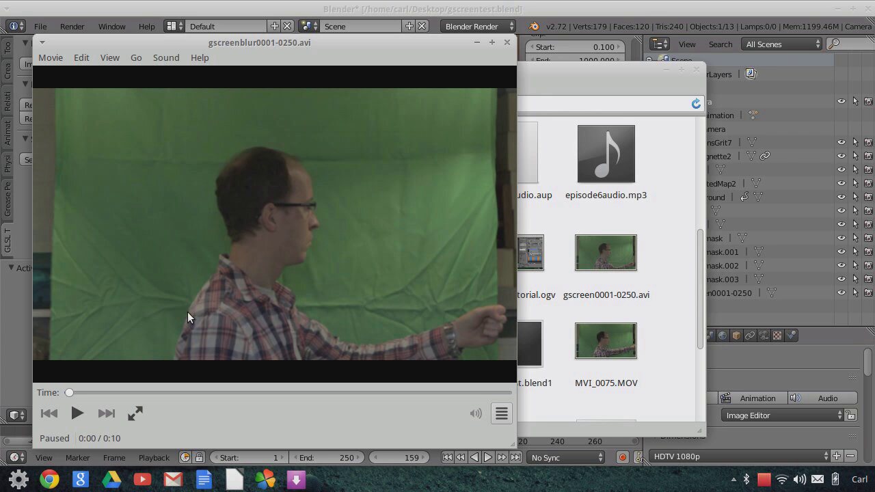
Review the gscreenblur0001-0250.avi footage, moving playback to 0:05.
scroll(256, 284, up, 1)
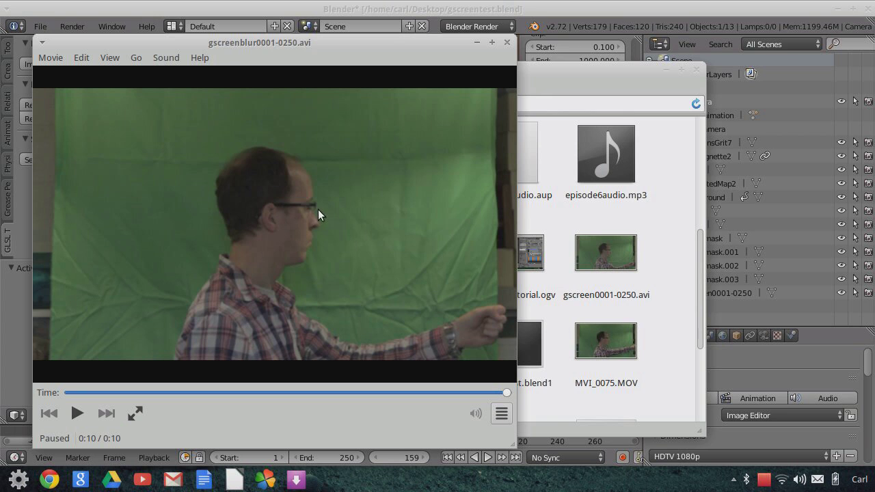
drag(297, 392, 318, 392)
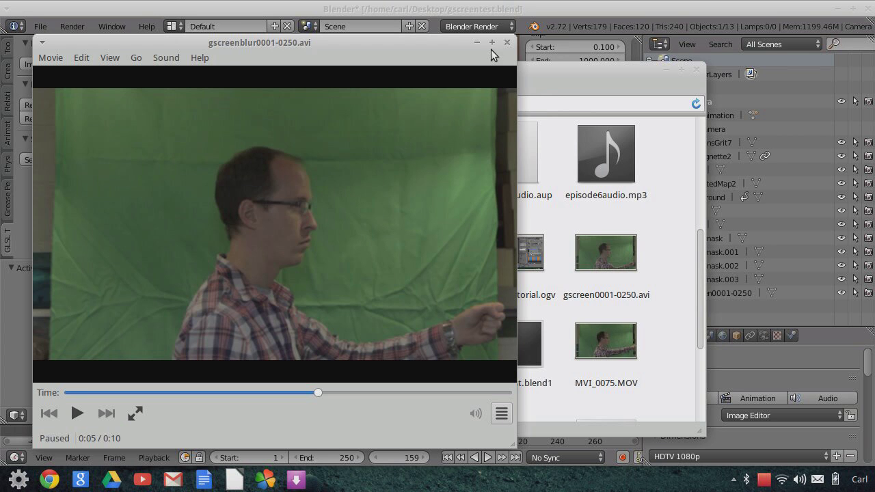
Return to the Desktop folder, open car2.png to view the cut-out steering wheel and seat, and close the image.
click(586, 84)
scroll(532, 262, up, 2)
scroll(532, 262, up, 3)
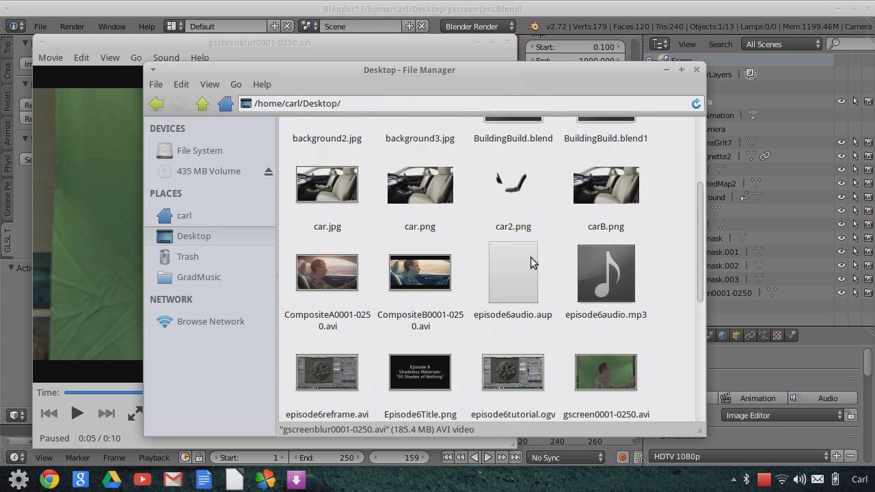
click(521, 260)
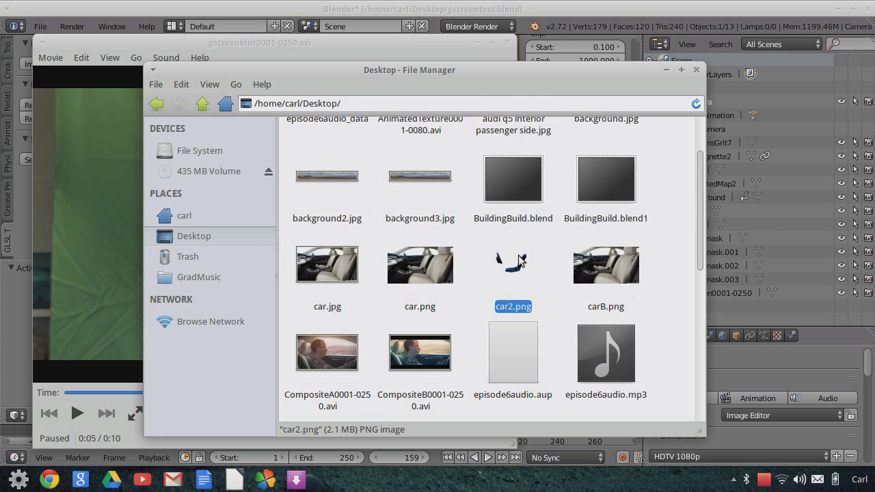
double_click(521, 260)
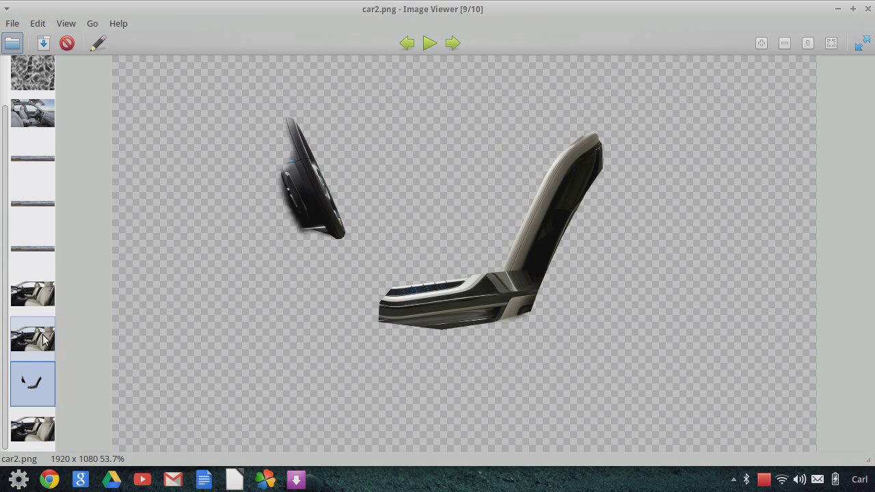
click(868, 9)
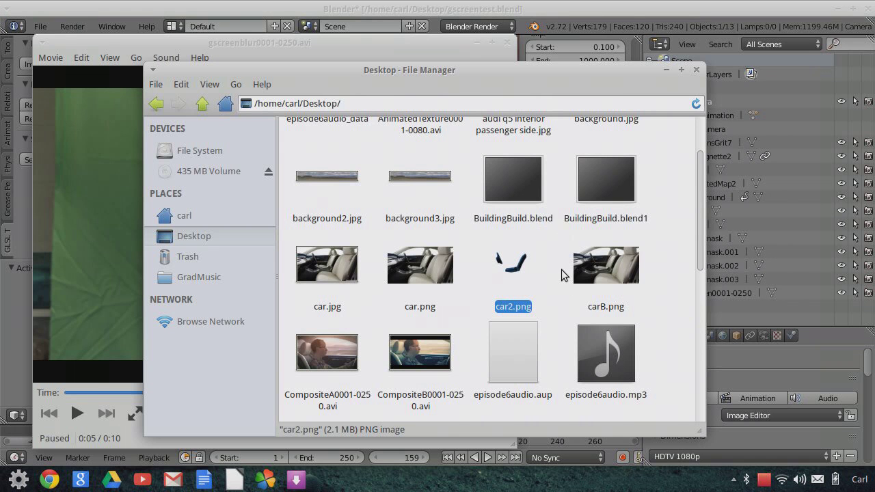
Open carB.png to view the car interior with its cut-out windows, and close the image.
click(618, 270)
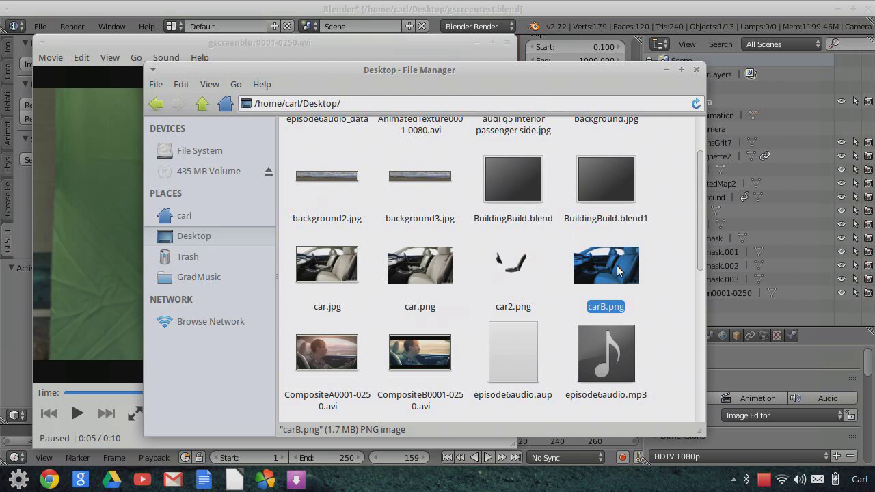
double_click(617, 271)
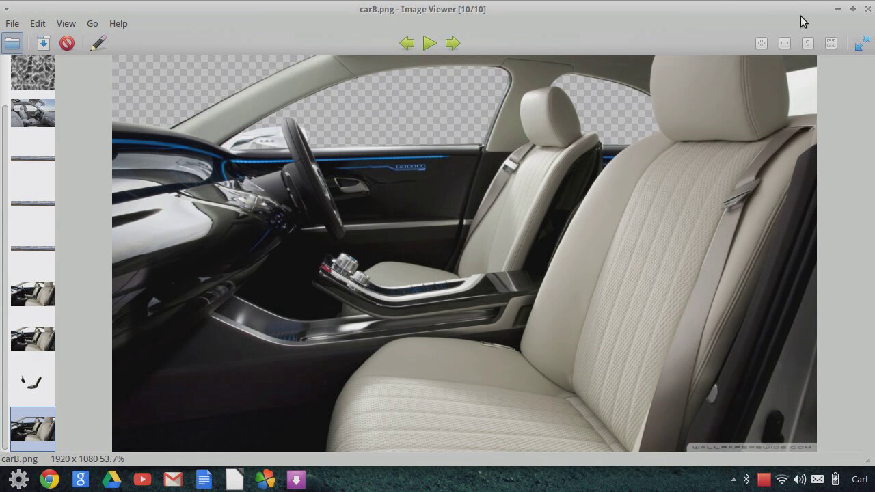
click(869, 8)
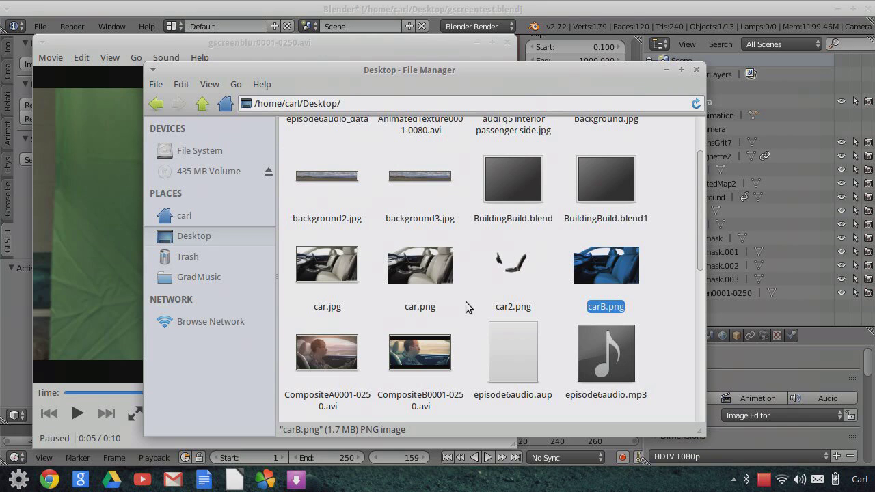
Find background3.jpg in the Desktop folder, view the desert panorama and close the image.
scroll(471, 304, up, 1)
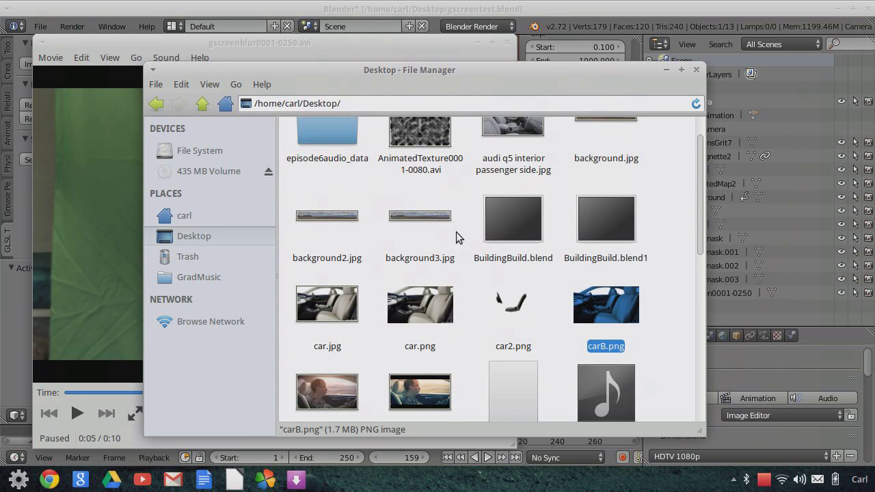
scroll(444, 233, up, 1)
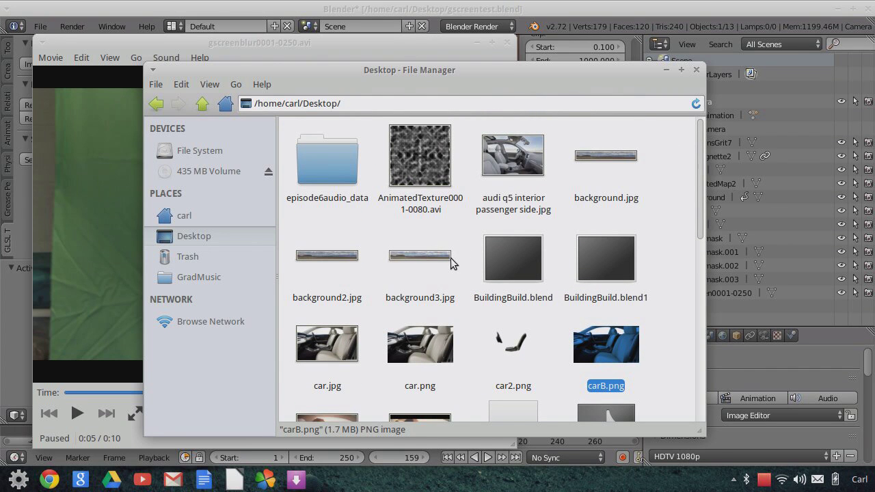
double_click(438, 256)
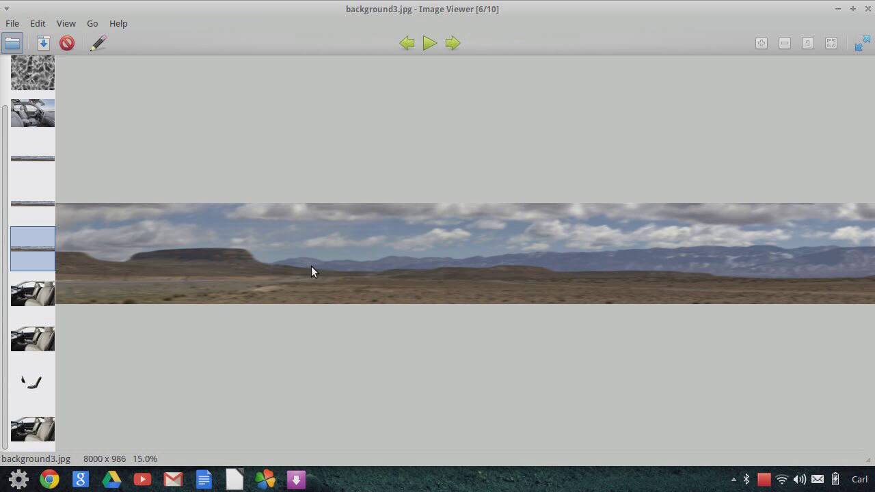
click(869, 8)
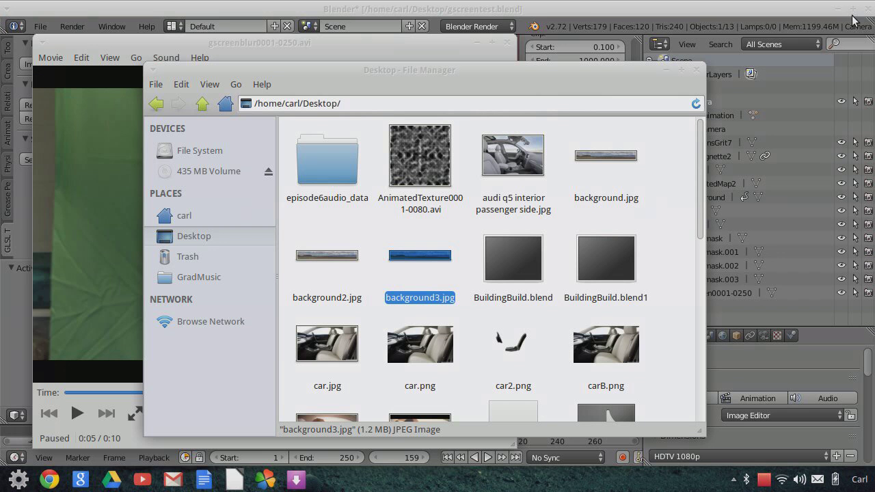
Browse the other files in the Desktop folder and switch back to the Blender scene.
scroll(563, 293, down, 1)
scroll(569, 295, up, 2)
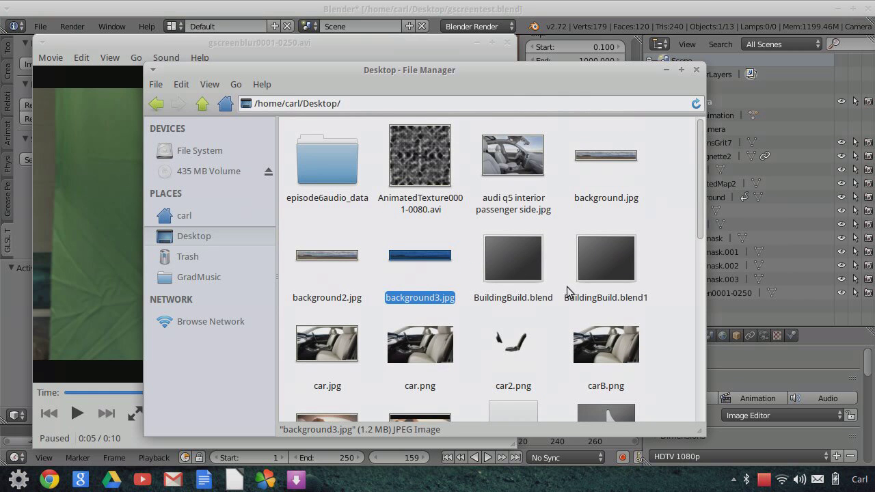
scroll(573, 296, down, 2)
scroll(573, 296, down, 2)
scroll(572, 293, up, 5)
click(487, 10)
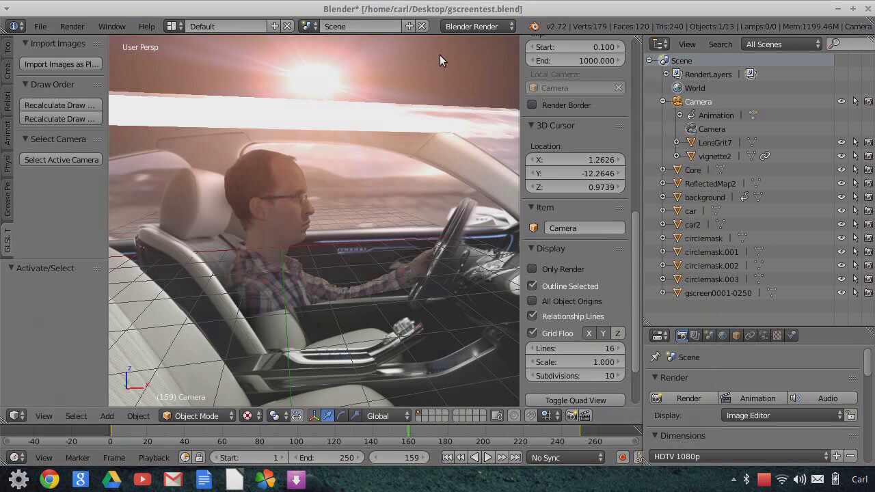
Examine how the camera, car, driver and background planes are layered, using distant front views and steep side angles.
middle_drag(443, 164, 370, 211)
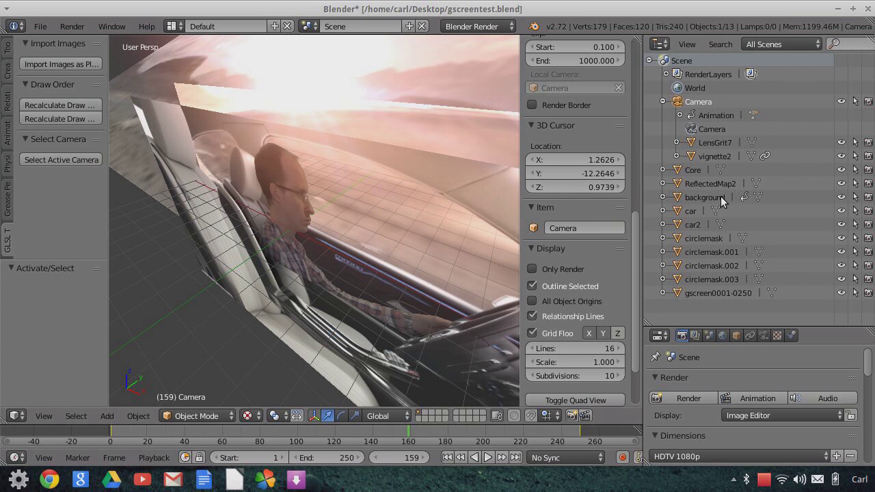
middle_drag(332, 246, 330, 255)
scroll(331, 255, down, 2)
middle_drag(247, 333, 293, 292)
scroll(288, 290, up, 1)
scroll(263, 310, up, 2)
scroll(266, 307, down, 2)
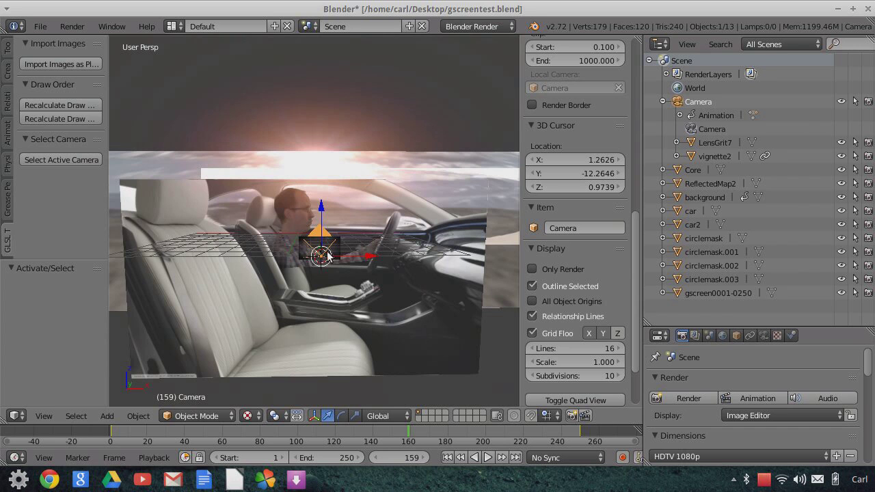
scroll(342, 256, up, 2)
scroll(383, 294, down, 1)
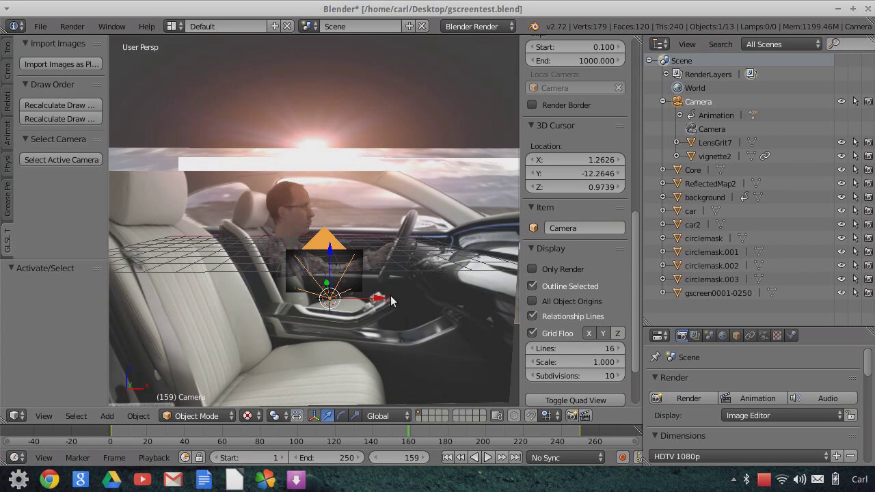
scroll(414, 218, down, 2)
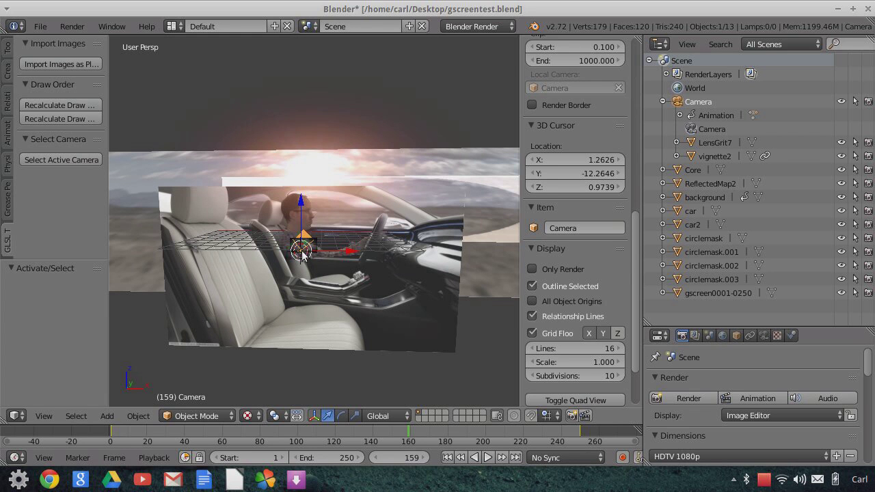
scroll(330, 264, up, 1)
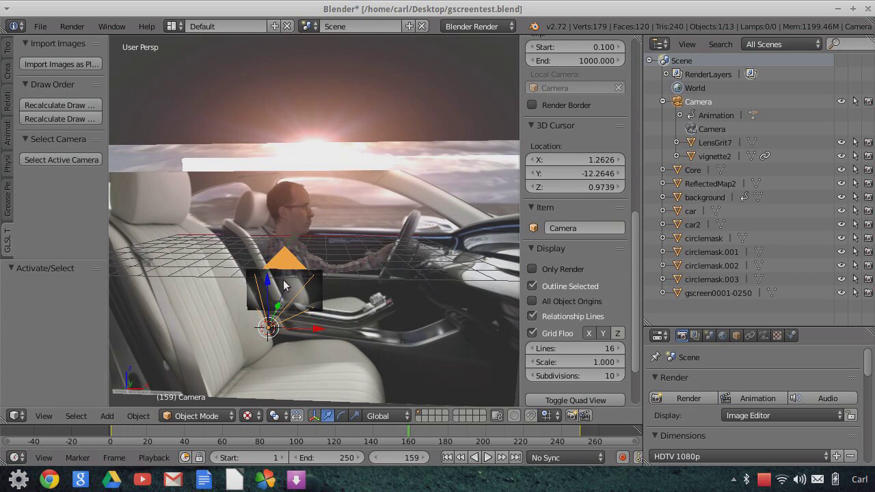
scroll(325, 263, down, 2)
middle_drag(333, 225, 353, 287)
scroll(337, 283, up, 3)
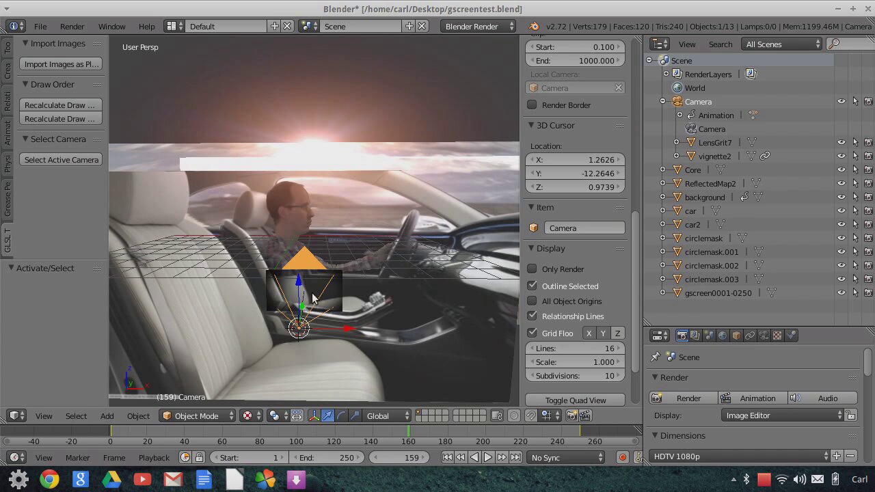
middle_drag(387, 262, 314, 208)
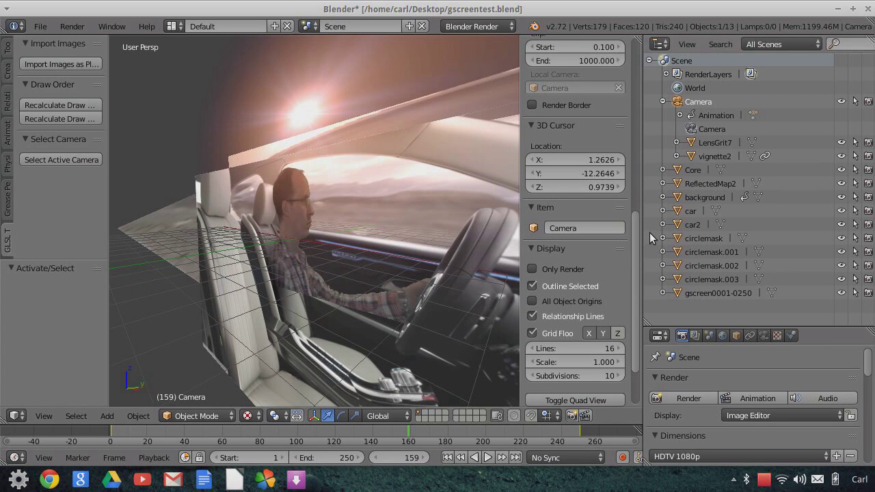
Select the gscreen0001-0250 plane, inspect the car interior around it from the side, and reselect the Camera object.
click(701, 294)
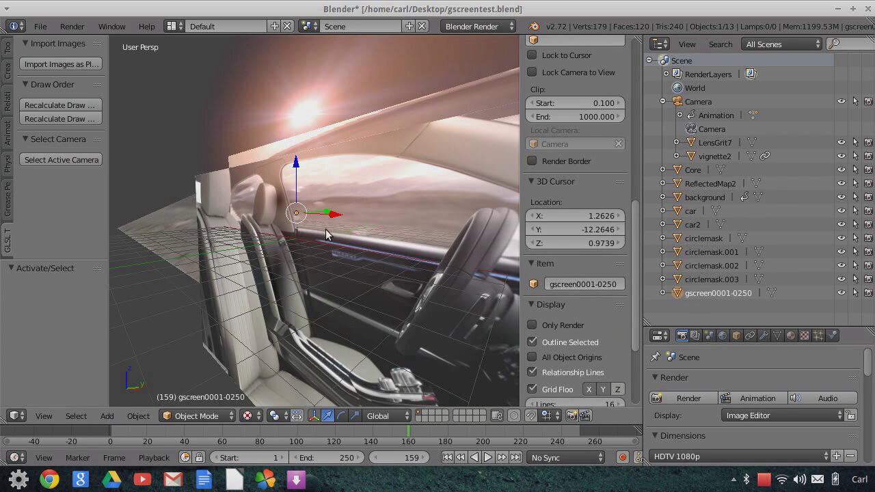
scroll(327, 233, up, 1)
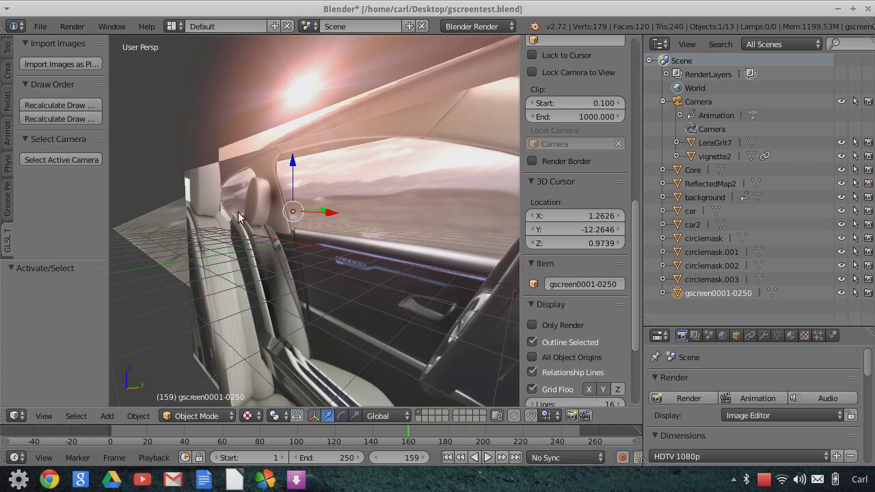
middle_drag(236, 198, 323, 199)
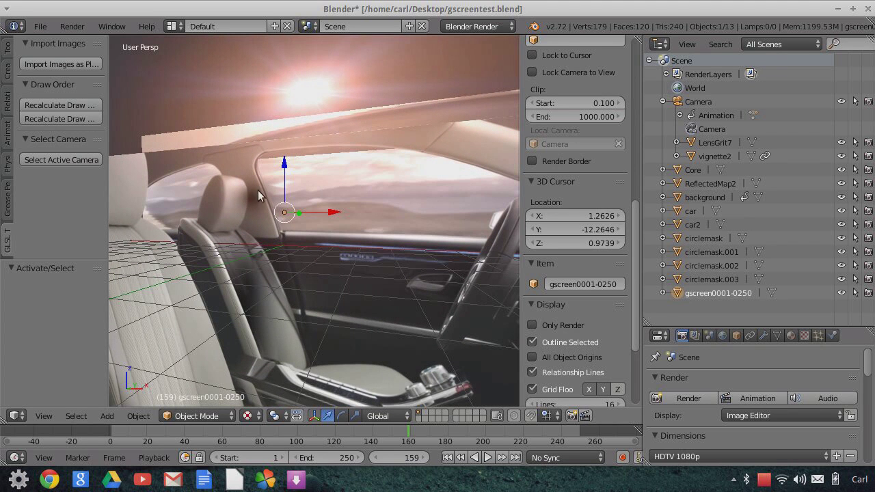
click(681, 103)
middle_drag(290, 254, 237, 216)
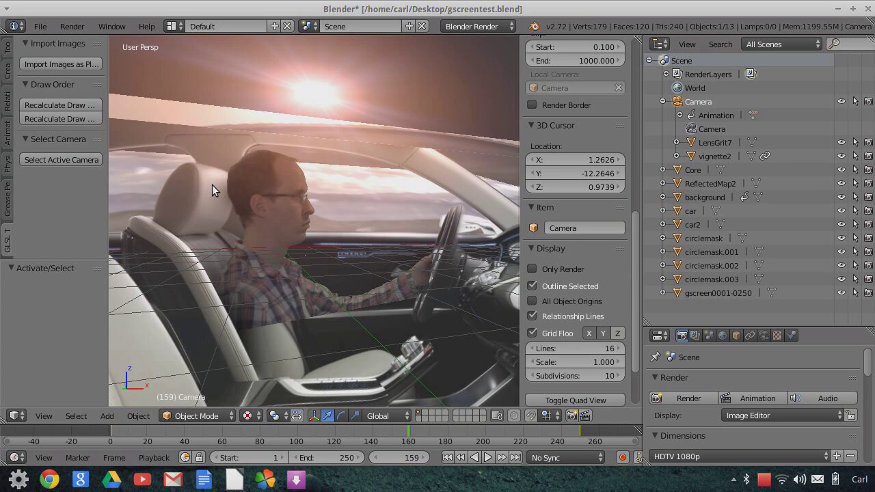
Examine up close how the driver's head, back and arms meet the headrest, seat and steering wheel.
scroll(223, 199, up, 2)
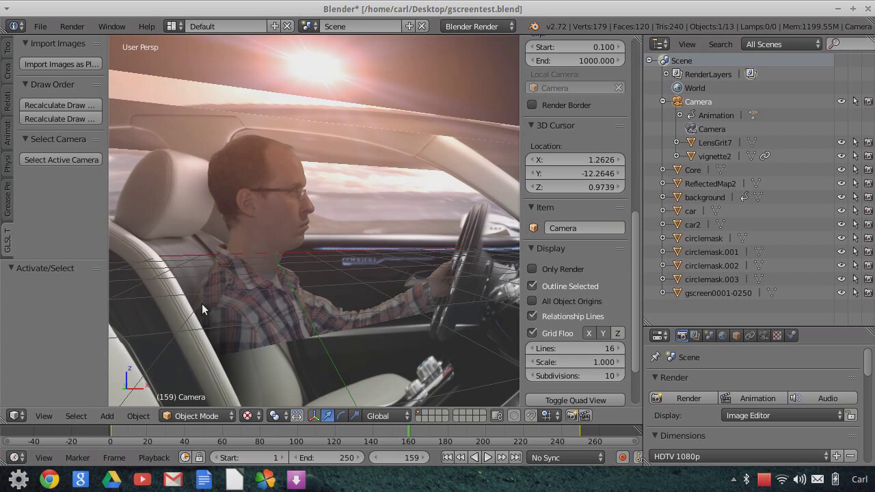
middle_drag(191, 293, 226, 257)
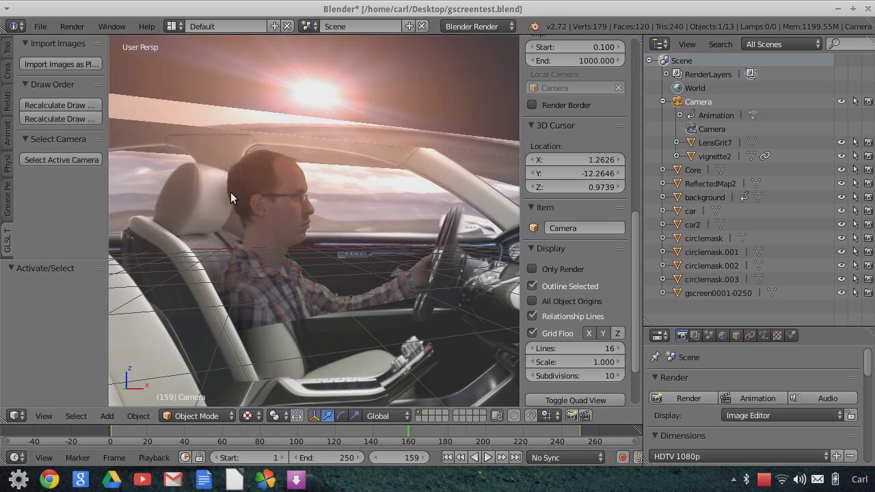
scroll(248, 267, up, 3)
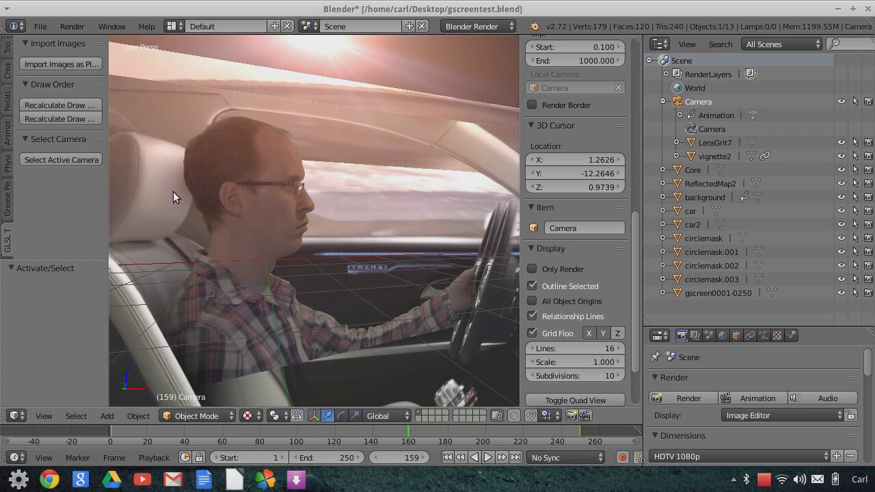
middle_drag(354, 170, 298, 263)
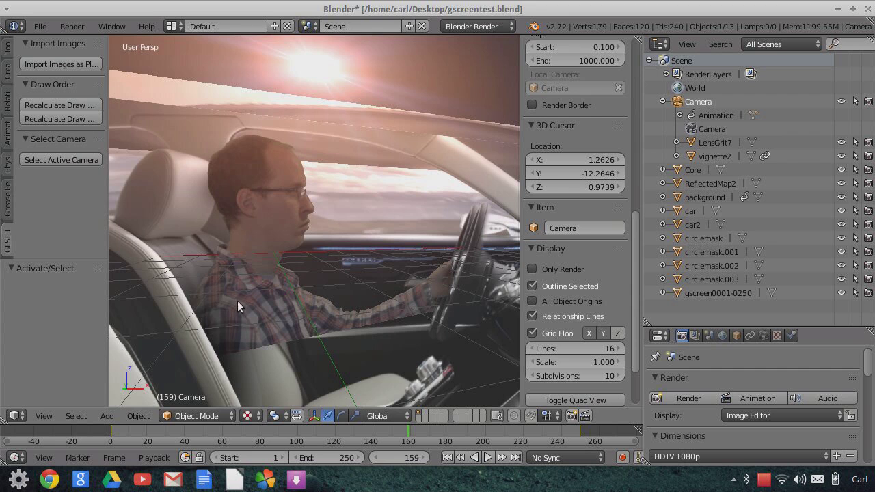
scroll(227, 314, up, 1)
scroll(241, 322, down, 2)
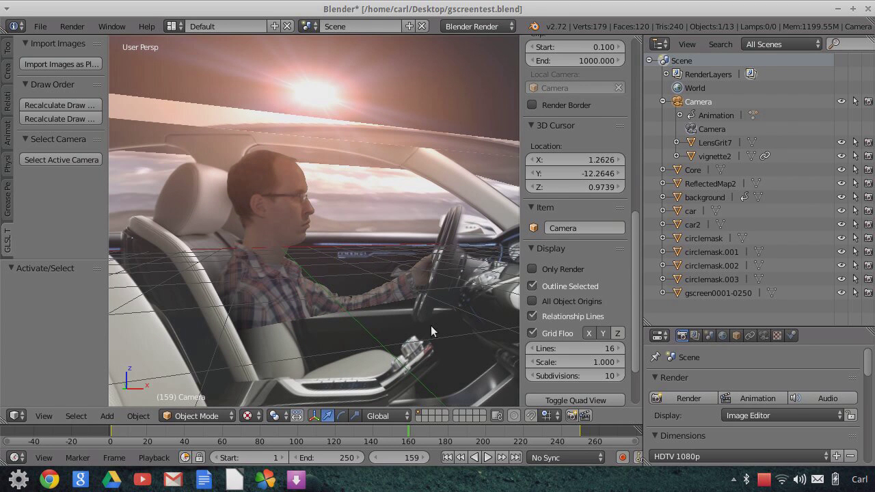
Select the gscreen0001-0250 plane, split the 3D view side by side and show its material in a Node Editor with the properties sidebar hidden.
click(701, 295)
scroll(557, 294, up, 3)
drag(639, 41, 420, 328)
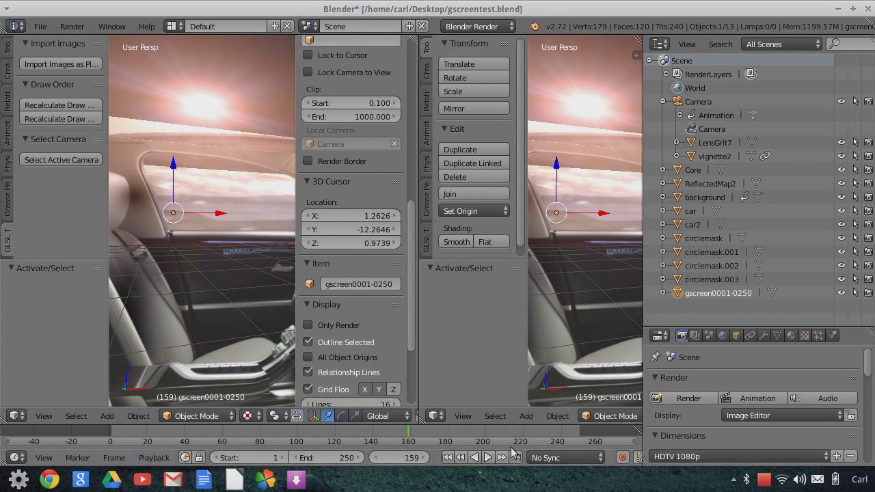
click(435, 417)
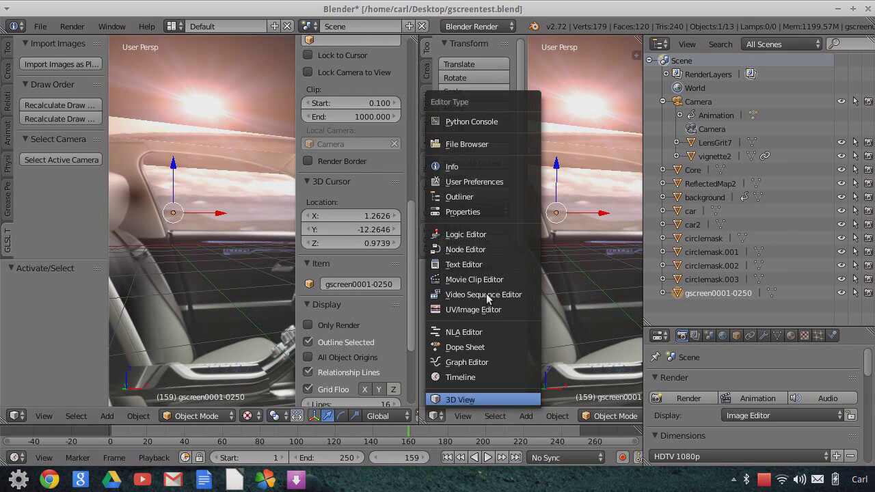
click(479, 250)
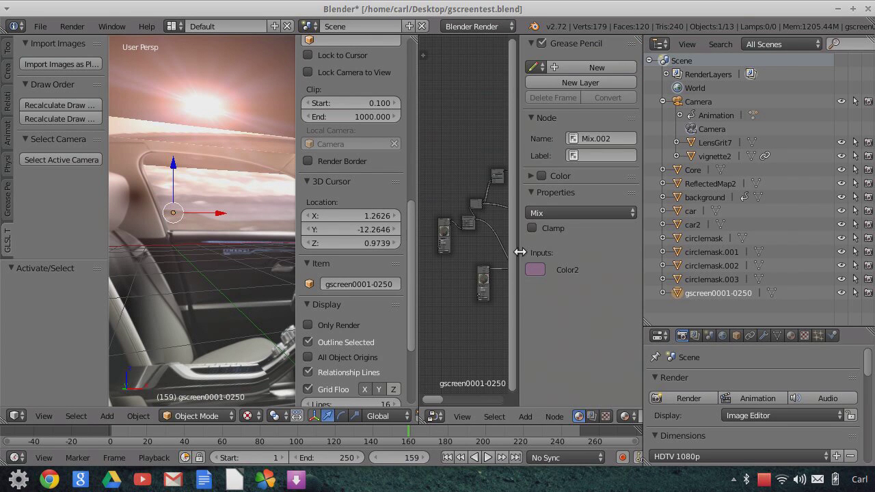
drag(521, 252, 547, 254)
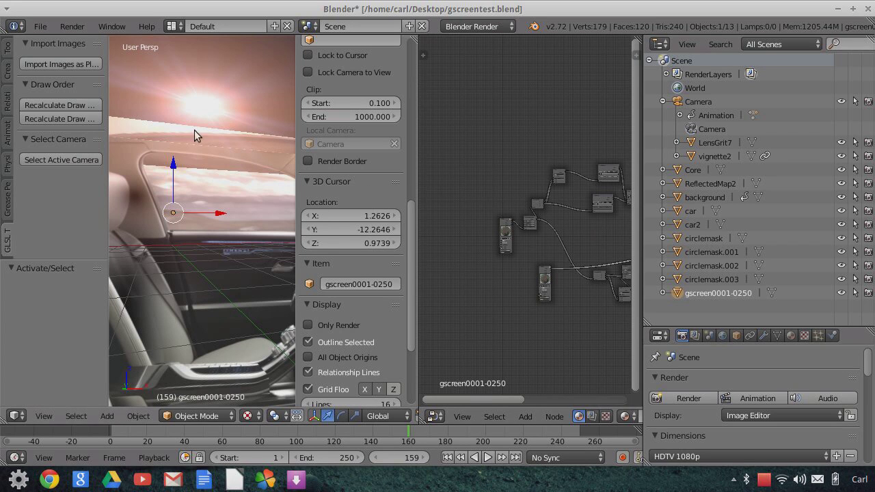
Widen the outliner and hide circlemask.003, circlemask.002, circlemask.001 and circlemask in both the viewport and the render.
click(662, 279)
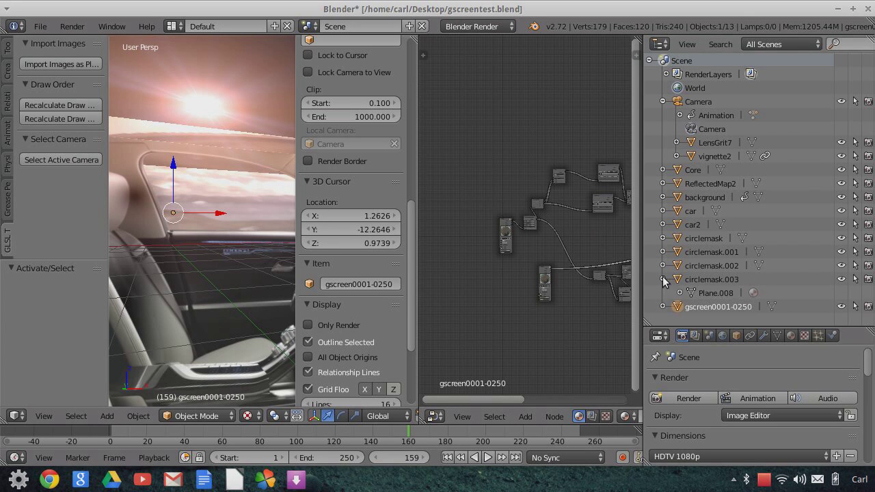
click(663, 279)
drag(645, 227, 562, 215)
click(842, 279)
click(867, 279)
click(867, 266)
click(841, 266)
click(842, 252)
click(867, 253)
click(867, 238)
click(842, 238)
Hide the car2, car, background and ReflectedMap2 planes in both the viewport and the render.
click(842, 225)
click(868, 225)
click(867, 212)
click(841, 211)
click(842, 197)
click(867, 197)
click(867, 184)
click(842, 184)
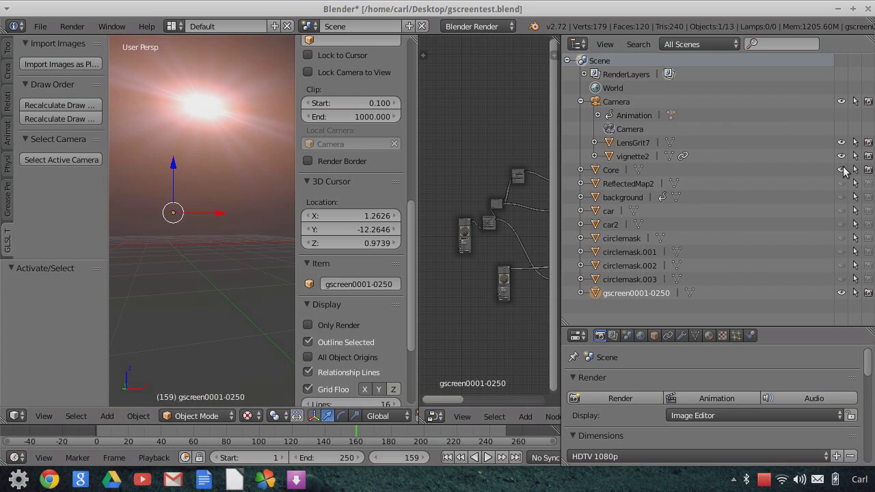
Hide Core, vignette2 and LensGrit7 in both the viewport and the render, leaving the gscreen0001-0250 plane on.
click(842, 170)
click(867, 171)
click(868, 157)
click(842, 156)
click(842, 143)
click(867, 143)
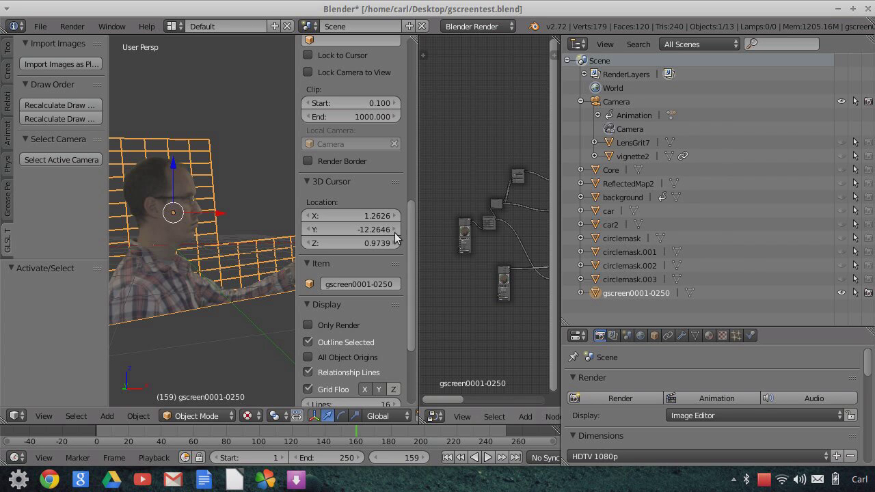
View the driver plane through the camera and widen the 3D view until the whole camera frame fits.
click(44, 415)
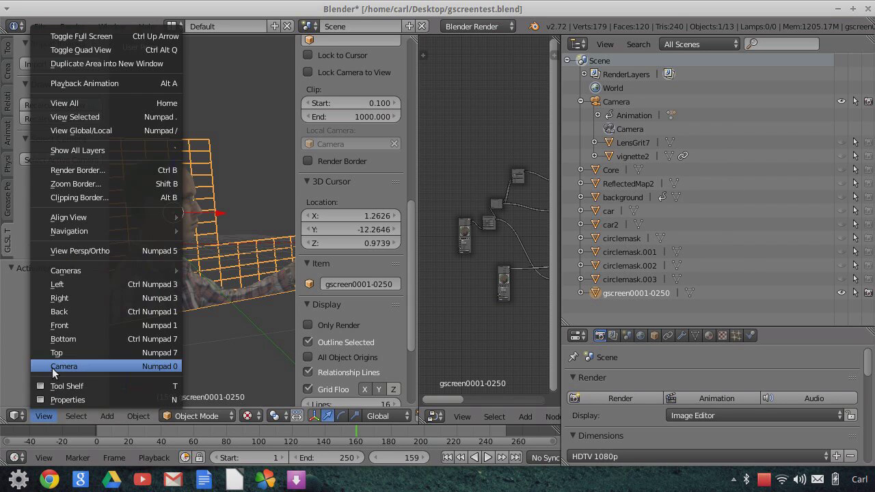
click(52, 367)
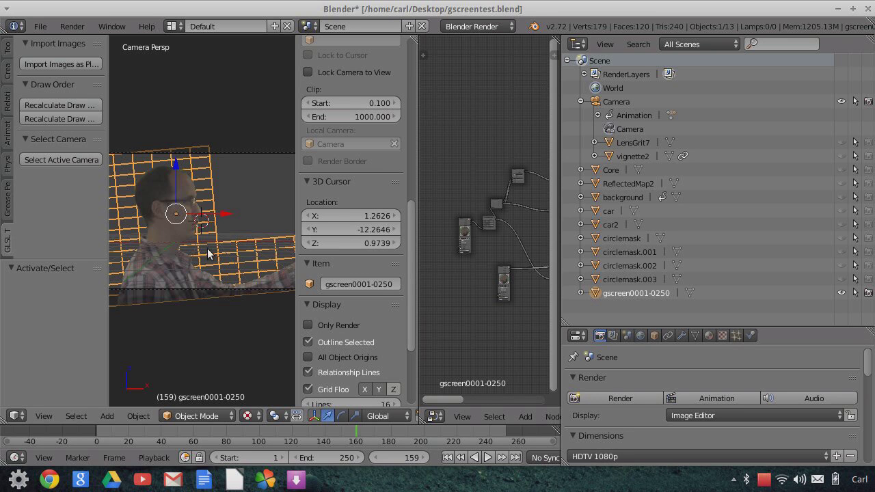
scroll(206, 272, up, 3)
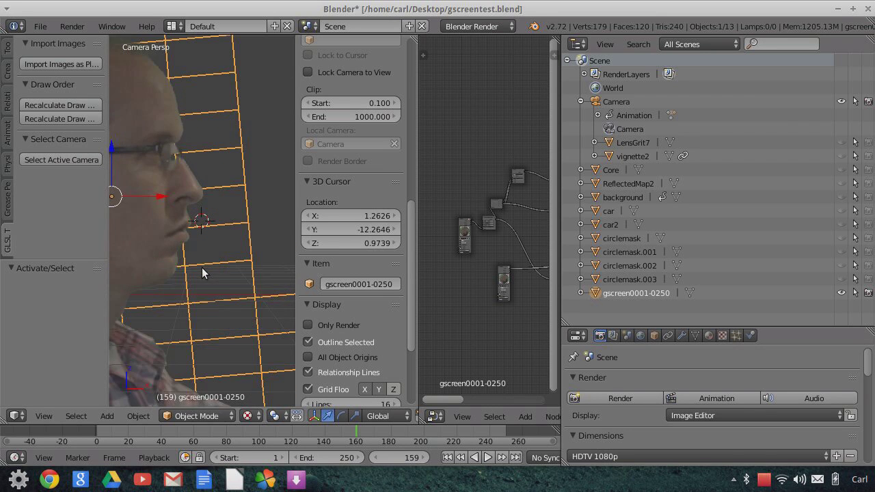
scroll(190, 225, down, 2)
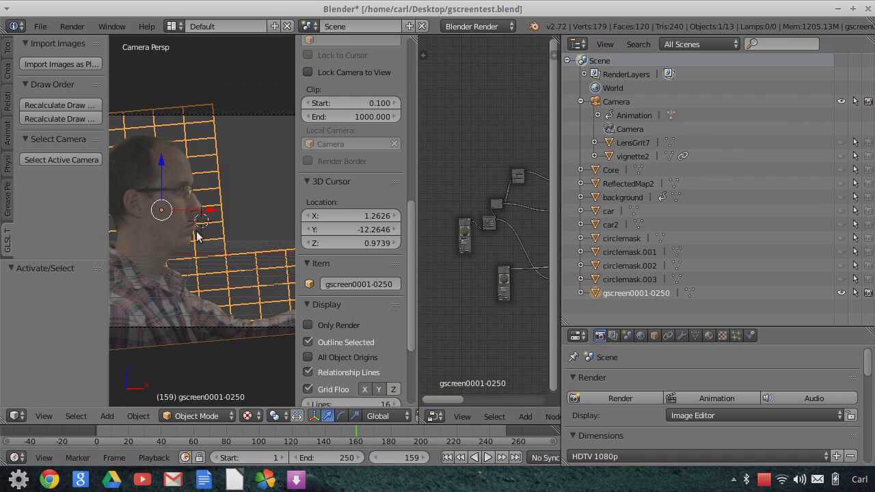
drag(420, 168, 422, 171)
drag(512, 180, 540, 186)
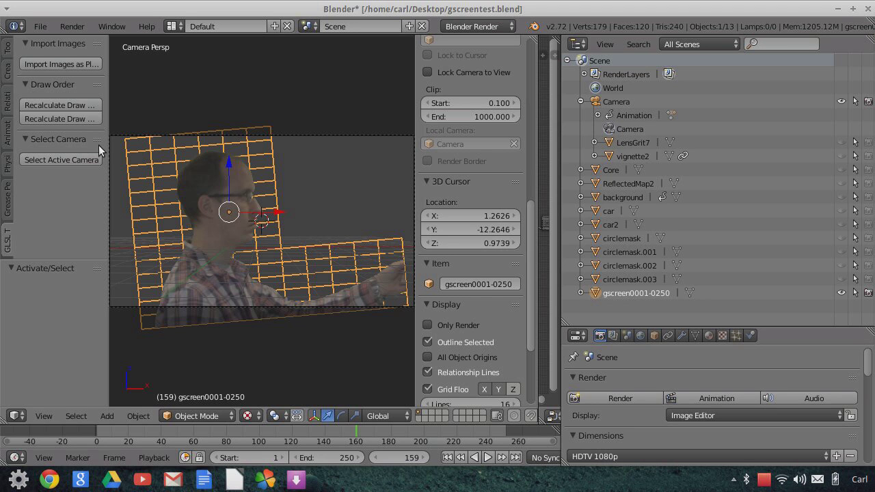
Turn on Only Render for the 3D view and look closer at the keyed driver.
scroll(281, 343, up, 1)
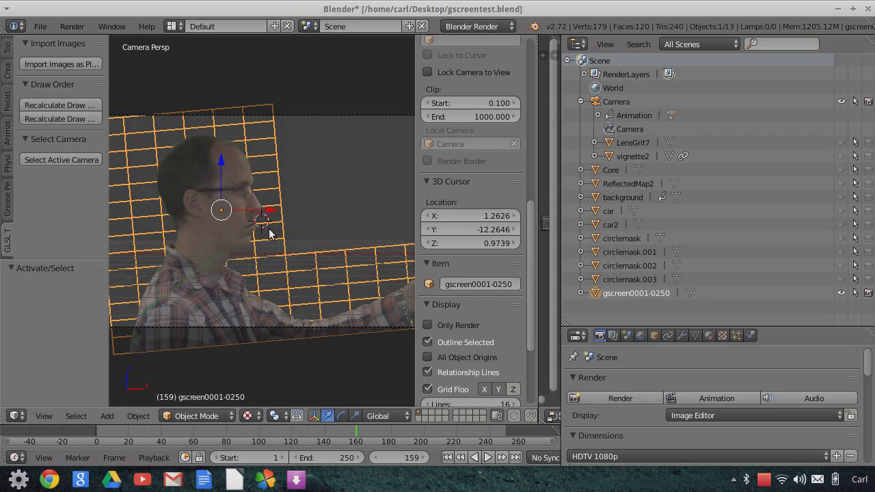
scroll(273, 227, down, 1)
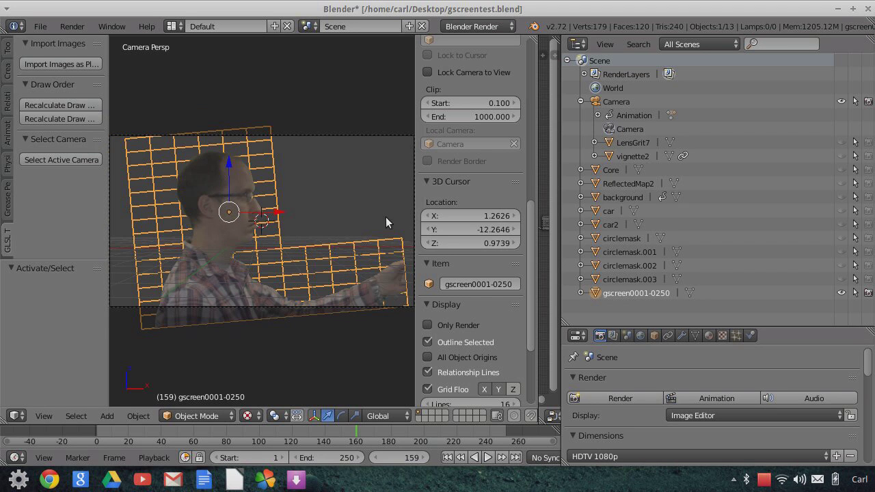
click(427, 327)
scroll(253, 297, up, 2)
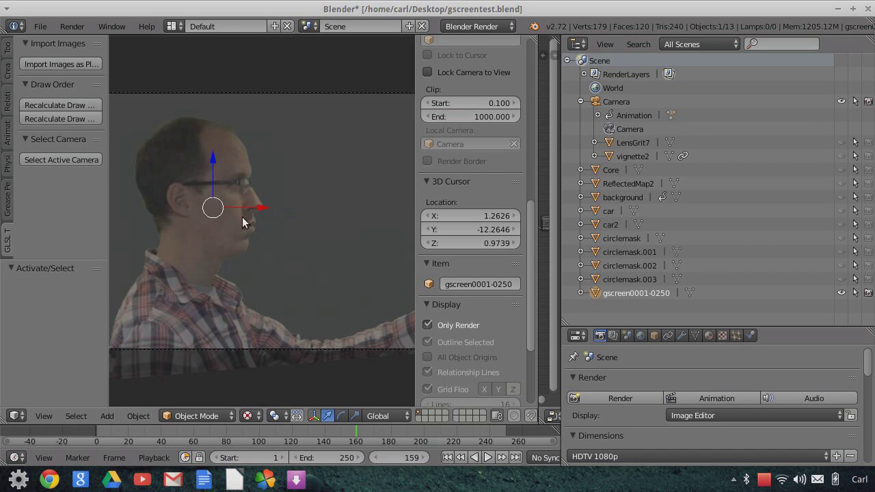
Enlarge the Node Editor between the neighbouring editors and frame the complete gscreen0001-0250 node tree.
drag(539, 74, 362, 75)
drag(561, 123, 737, 147)
middle_drag(598, 125, 517, 115)
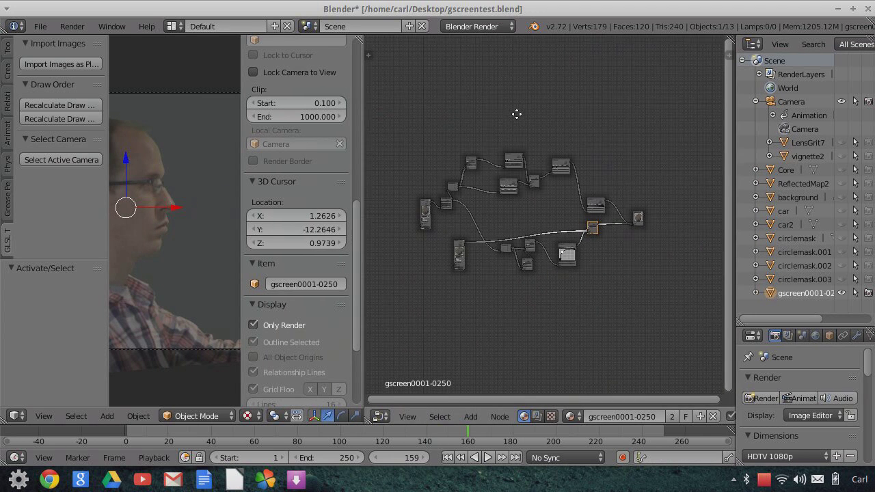
scroll(551, 207, up, 2)
scroll(558, 213, up, 2)
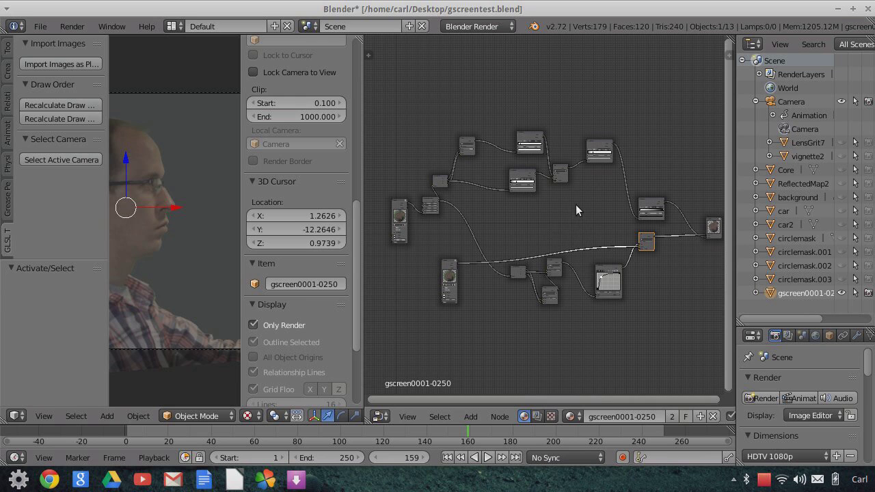
Link the final ColorRamp to the Output node's Color input to preview the black-and-white matte.
scroll(575, 208, up, 1)
middle_drag(579, 209, 487, 219)
scroll(610, 282, up, 3)
middle_drag(643, 299, 627, 271)
scroll(643, 274, up, 5)
mouse_move(644, 250)
mouse_down()
mouse_move(616, 276)
mouse_move(646, 253)
mouse_up()
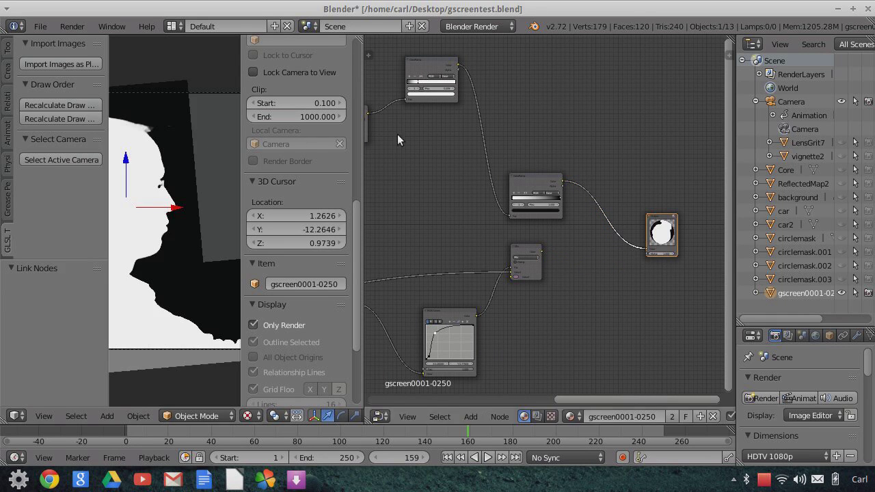
Widen the 3D view to examine the driver's full matte silhouette within the camera frame.
drag(363, 143, 628, 174)
scroll(317, 214, down, 2)
scroll(314, 216, up, 1)
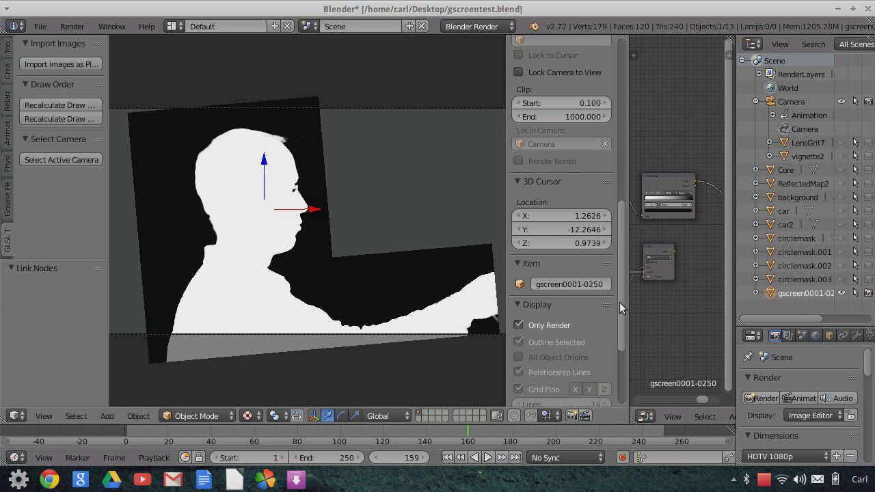
Give the Node Editor more room and link the upper Material node's Color to the Output to preview its unkeyed green-screen footage.
drag(629, 306, 420, 306)
scroll(579, 265, down, 3)
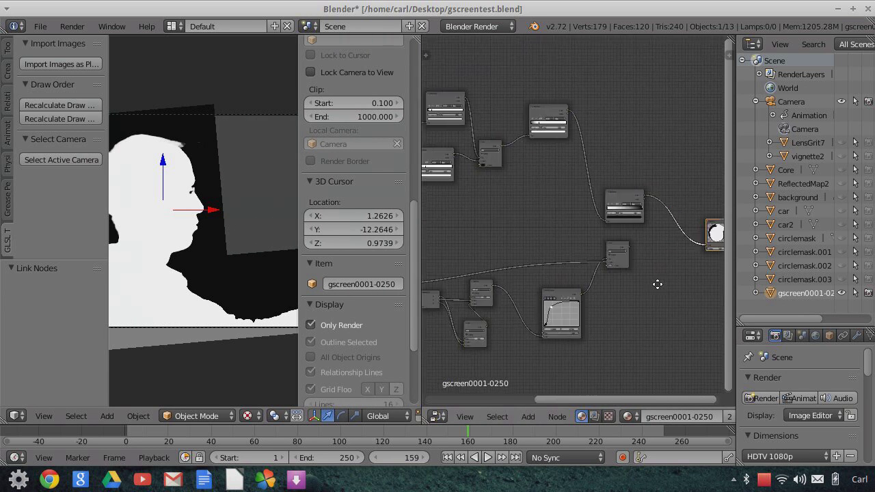
scroll(557, 245, down, 2)
middle_drag(593, 234, 660, 230)
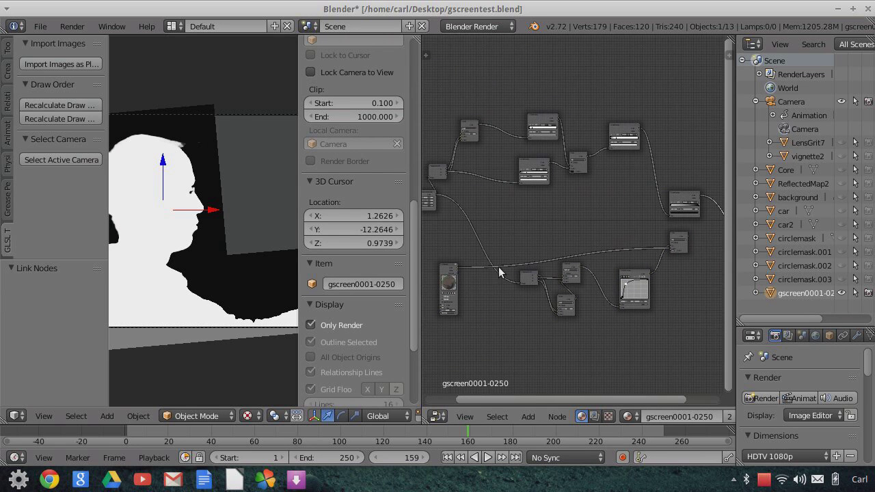
middle_drag(558, 231, 656, 262)
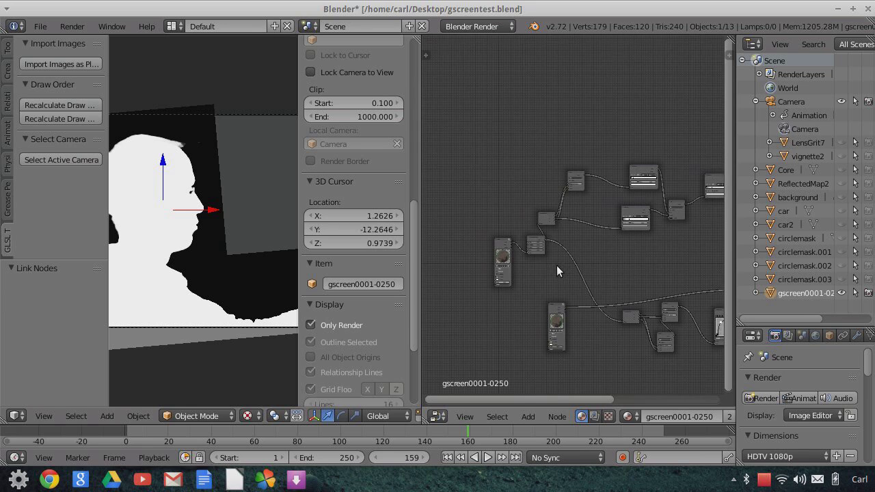
scroll(551, 282, up, 6)
middle_drag(550, 282, 491, 249)
scroll(627, 248, down, 7)
middle_drag(657, 241, 607, 215)
scroll(625, 230, down, 2)
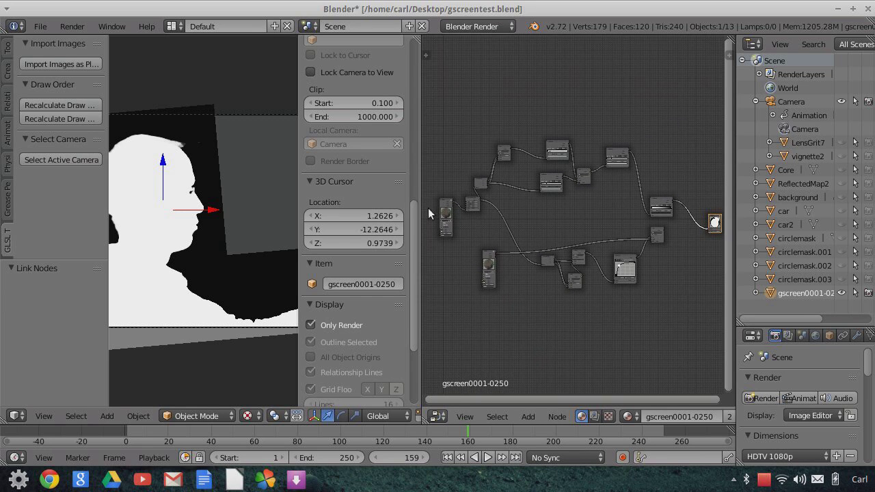
drag(453, 204, 713, 230)
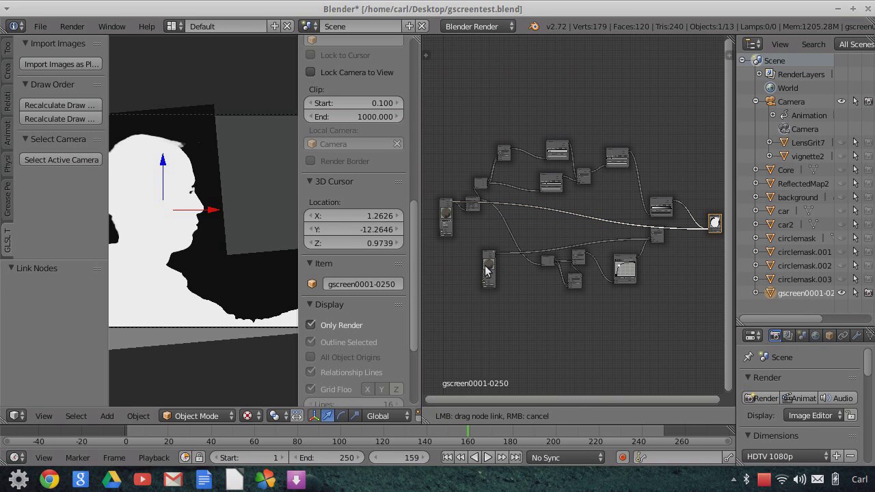
scroll(202, 283, up, 4)
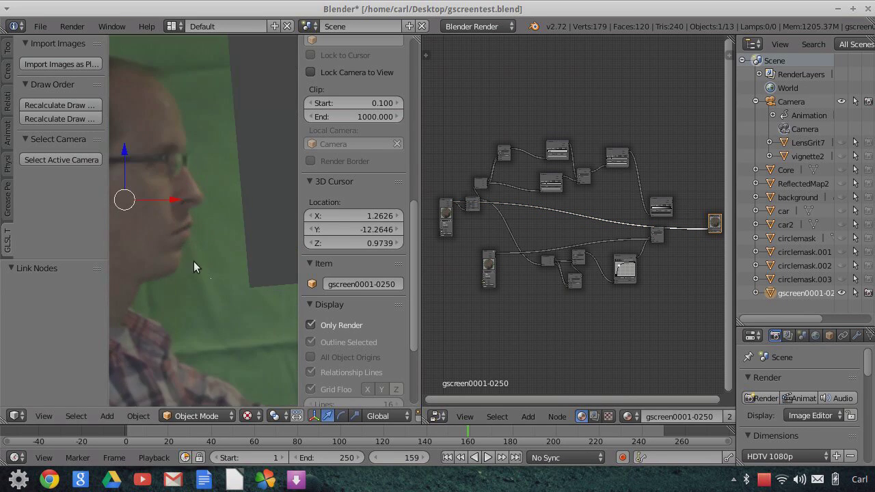
scroll(175, 236, up, 2)
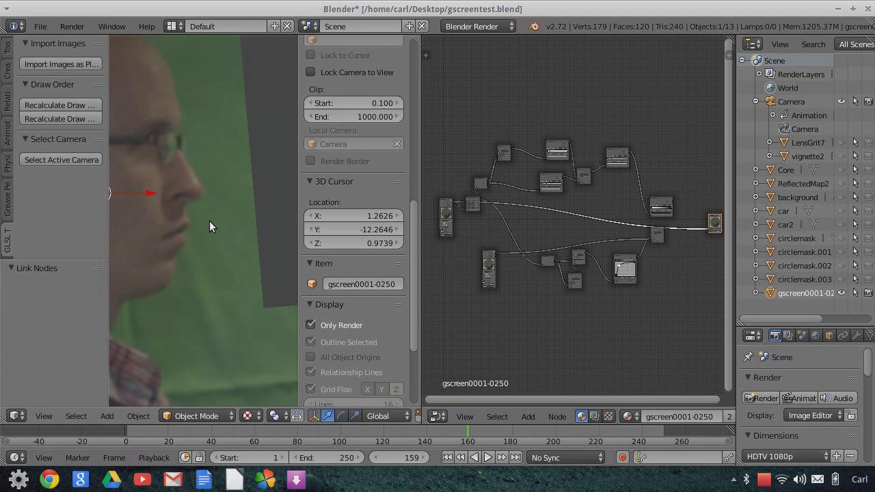
scroll(199, 223, down, 4)
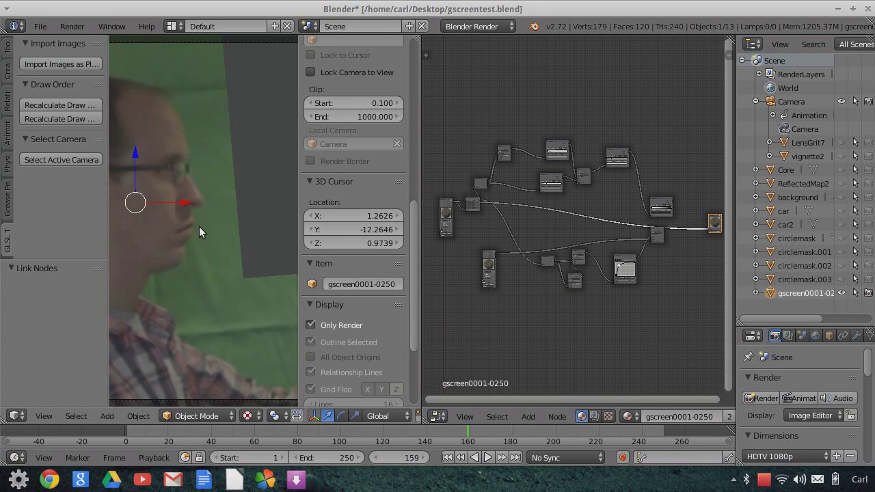
Link the lower Material node's Color to the Output node's Color input and inspect its green-screen image up close.
middle_drag(582, 309, 550, 307)
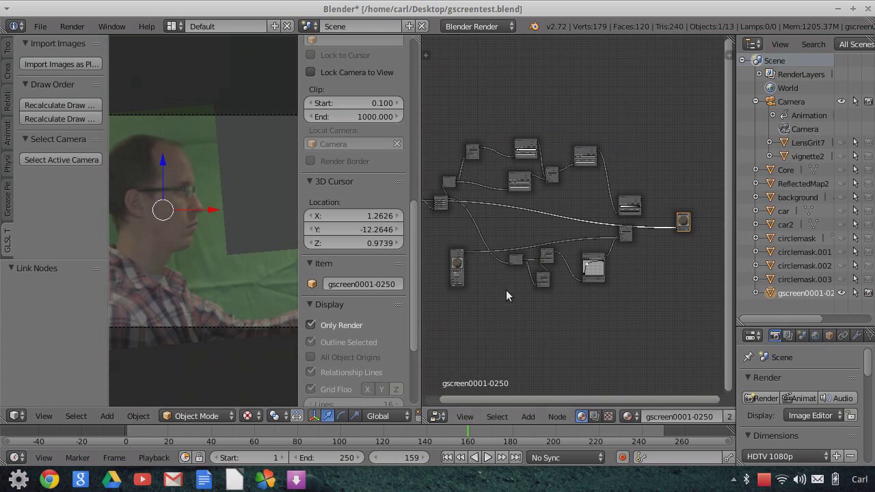
drag(464, 252, 675, 232)
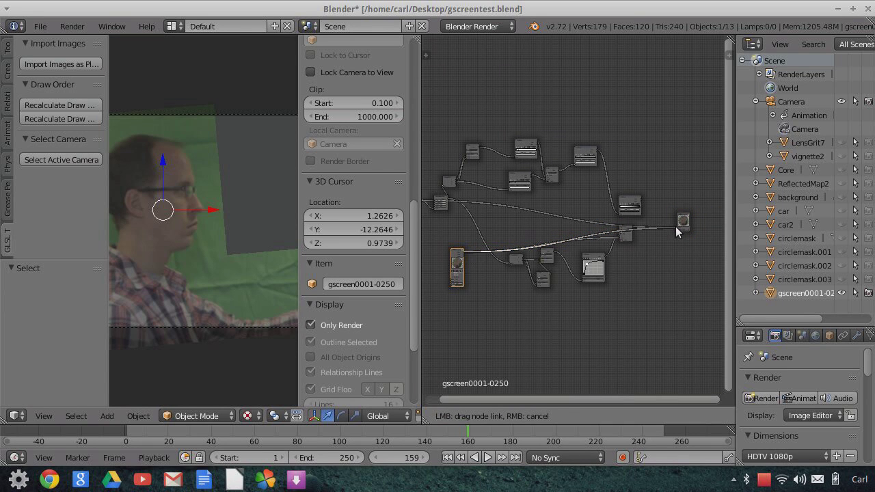
drag(568, 286, 568, 286)
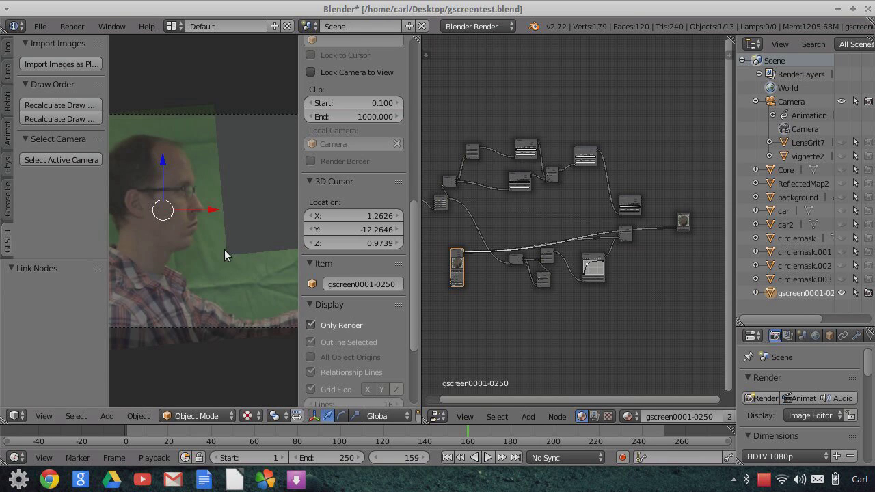
scroll(224, 249, up, 4)
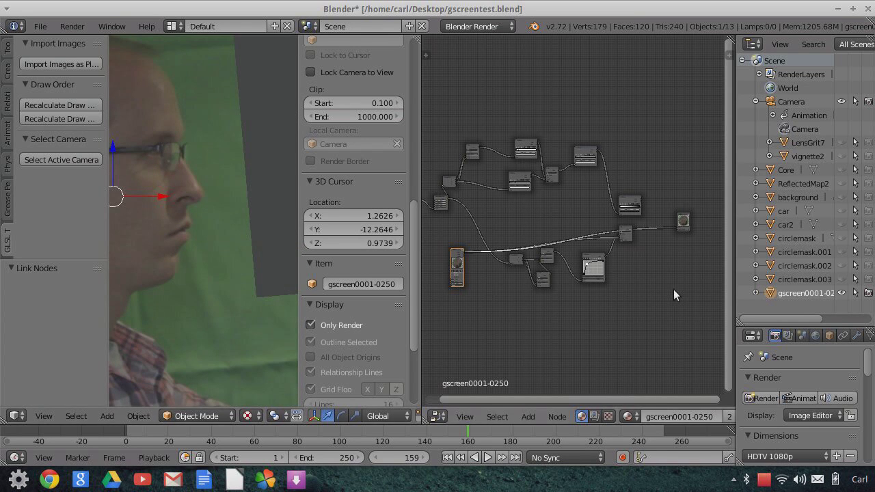
middle_drag(673, 291, 657, 297)
middle_drag(504, 221, 531, 213)
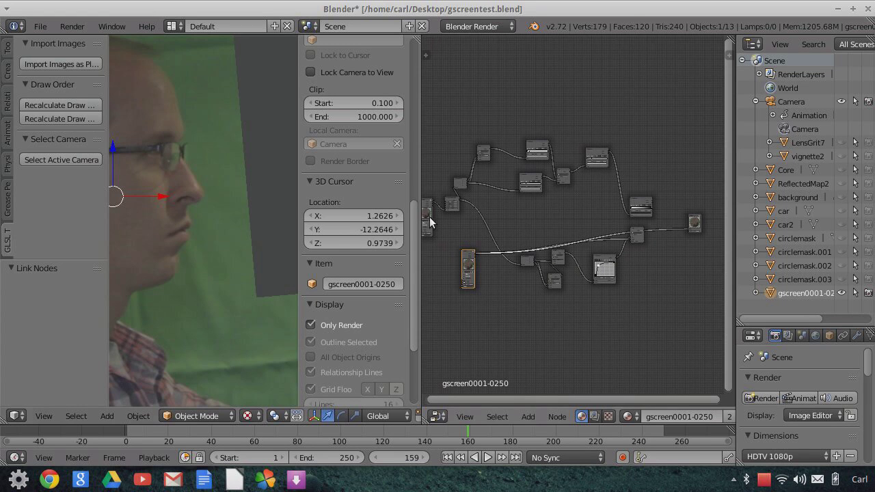
Show the gscreen0001-0250 plane's material settings and enlarge the Properties editor to reveal its material slots.
drag(734, 337, 624, 328)
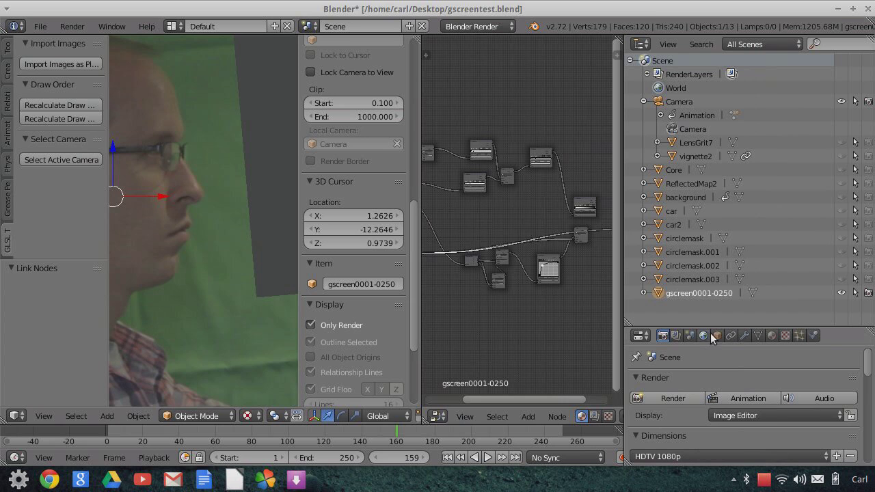
click(772, 336)
drag(755, 305, 753, 272)
scroll(745, 334, up, 5)
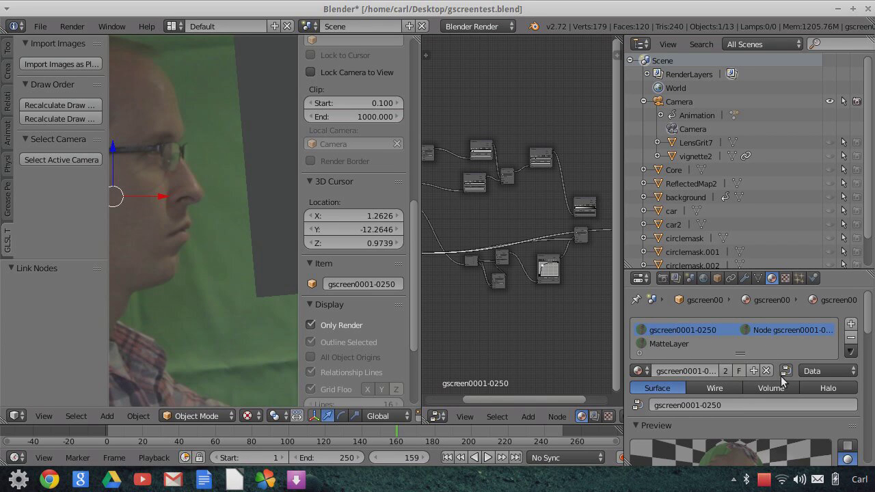
Examine the two Material nodes at the start of the node tree.
scroll(491, 322, down, 3)
middle_drag(490, 321, 556, 335)
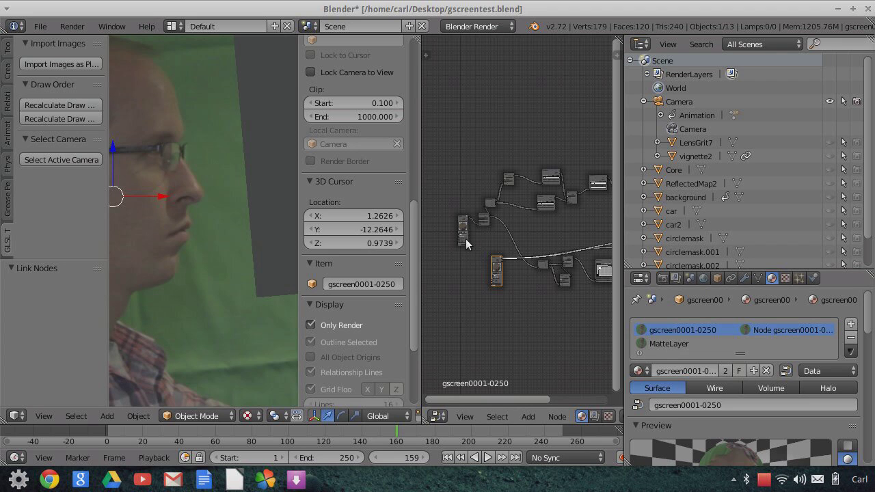
middle_drag(474, 232, 469, 237)
scroll(204, 217, up, 3)
scroll(199, 212, down, 2)
scroll(168, 188, down, 2)
Examine the Hue Saturation Value node's settings and how it feeds the Separate RGB node and the Add node.
middle_drag(526, 319, 631, 256)
scroll(547, 262, up, 5)
middle_drag(575, 268, 552, 265)
scroll(420, 269, up, 9)
middle_drag(497, 293, 570, 289)
scroll(518, 299, up, 7)
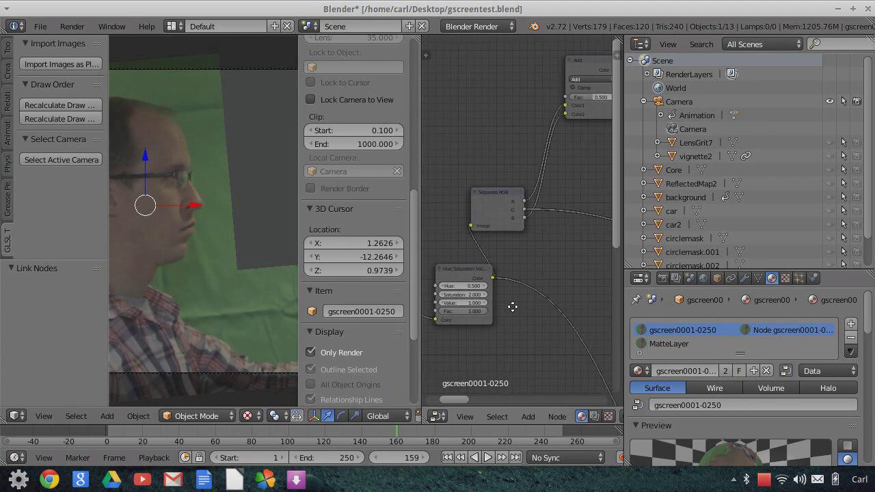
middle_drag(511, 314, 521, 283)
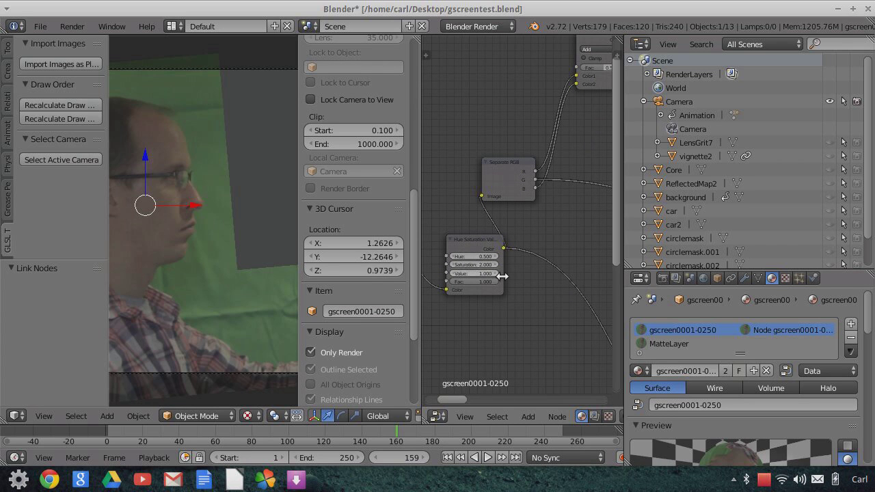
scroll(506, 298, up, 2)
middle_drag(524, 325, 553, 308)
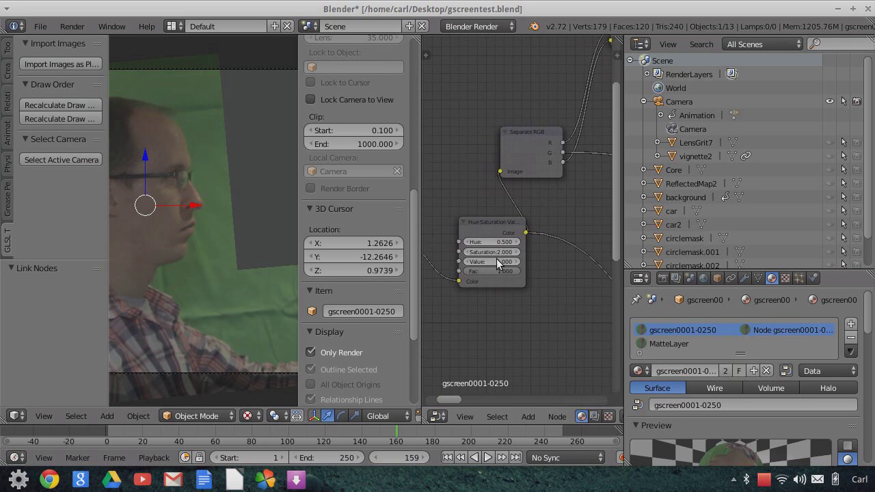
scroll(543, 286, down, 5)
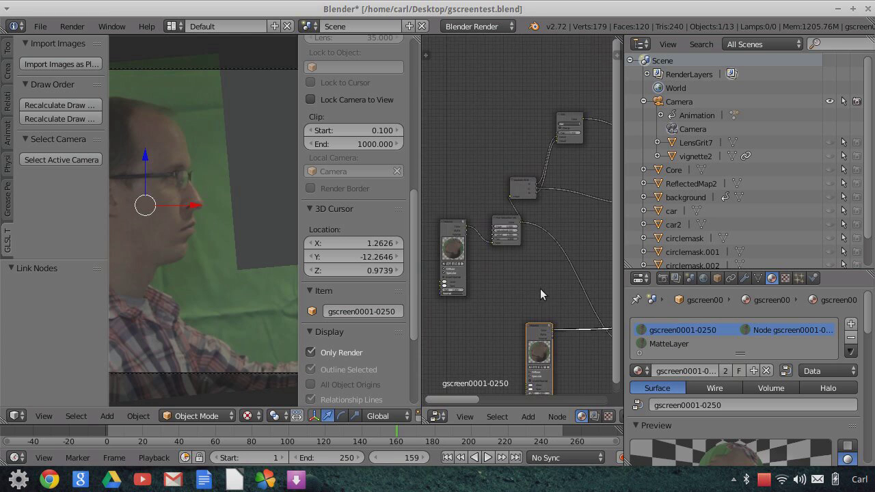
Enlarge the node editor to fit the whole node tree and move the lower Material node slightly down and to the right.
middle_drag(574, 242, 474, 224)
scroll(508, 223, down, 2)
mouse_move(536, 222)
middle_down()
mouse_move(510, 219)
mouse_move(525, 210)
middle_up()
scroll(527, 219, down, 2)
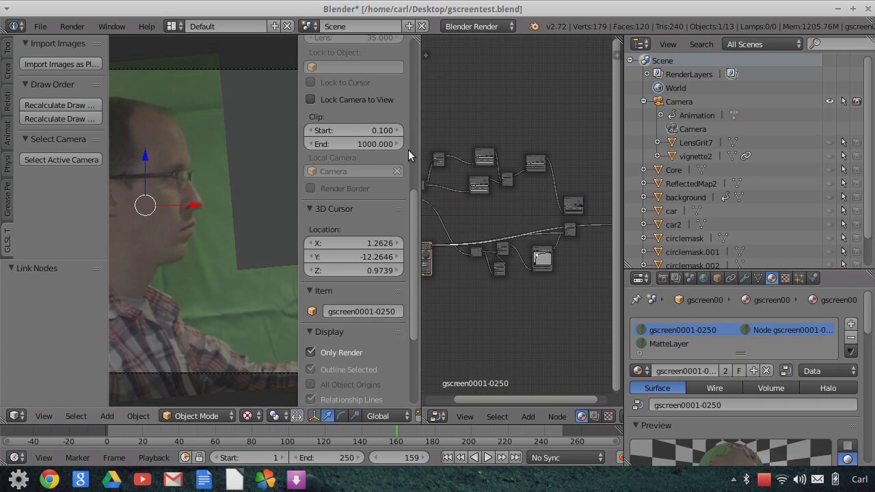
drag(420, 150, 358, 151)
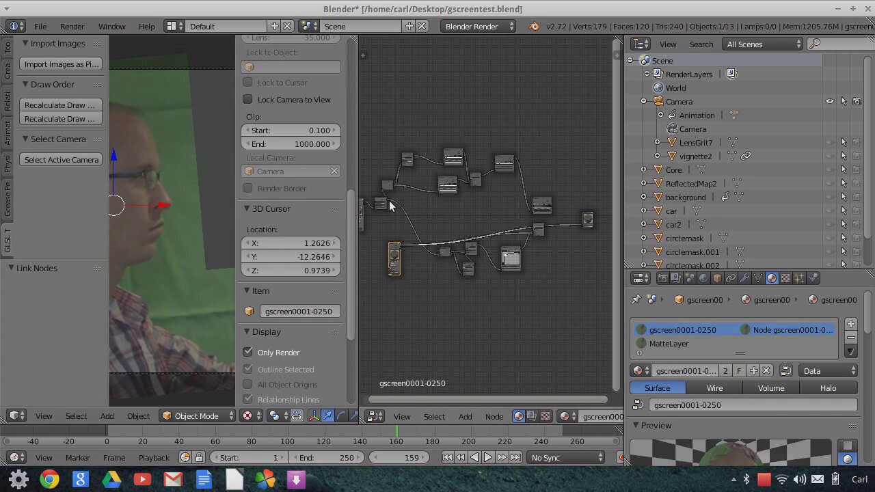
key(g)
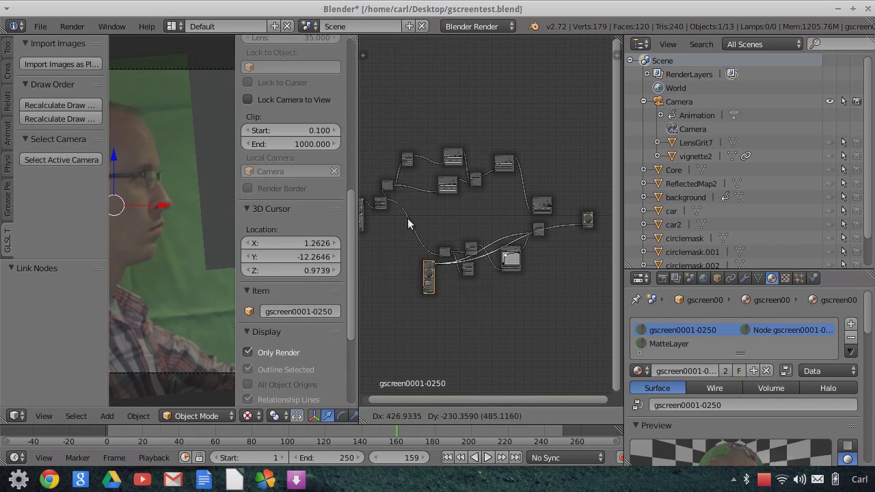
click(403, 227)
Link the Hue Saturation Value node's Color to the Output node's Color input and inspect the saturated footage up close.
drag(386, 201, 581, 223)
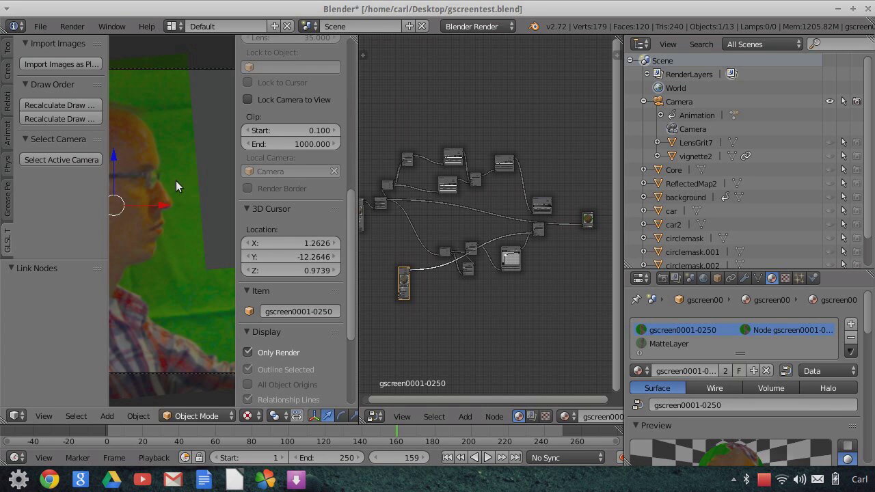
scroll(191, 238, down, 3)
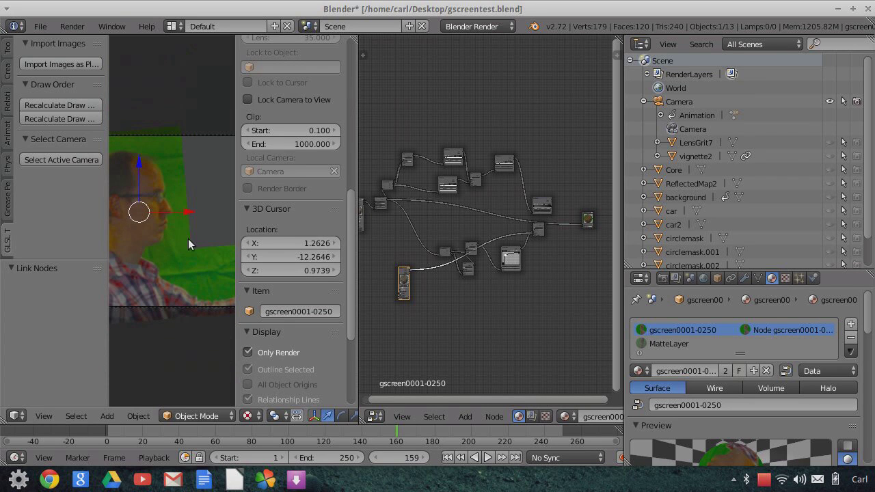
drag(357, 153, 504, 153)
scroll(218, 272, up, 2)
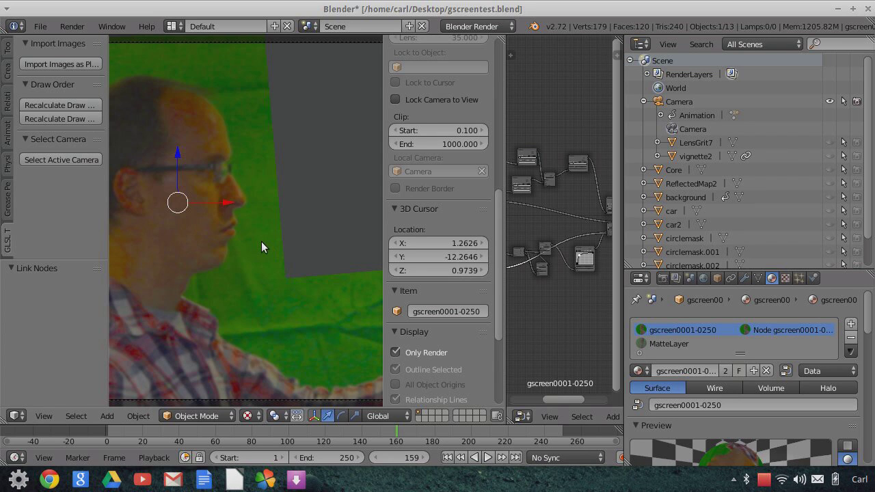
scroll(273, 223, up, 2)
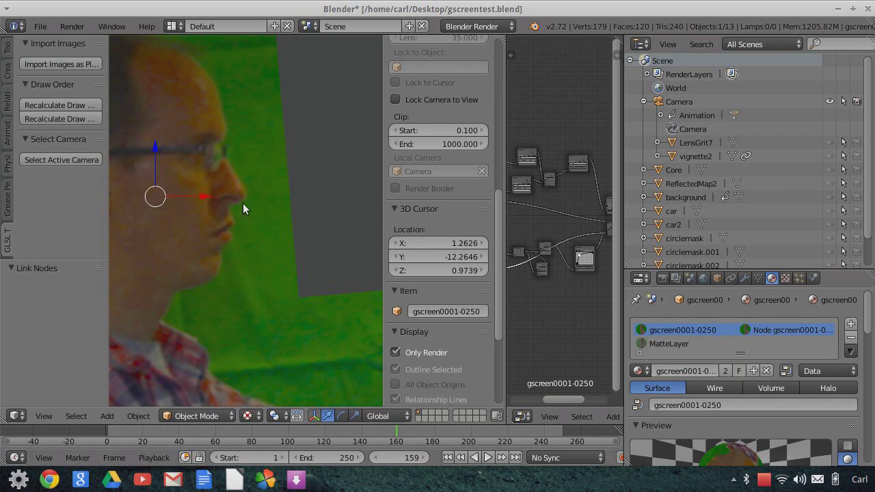
scroll(273, 260, up, 5)
scroll(251, 130, down, 4)
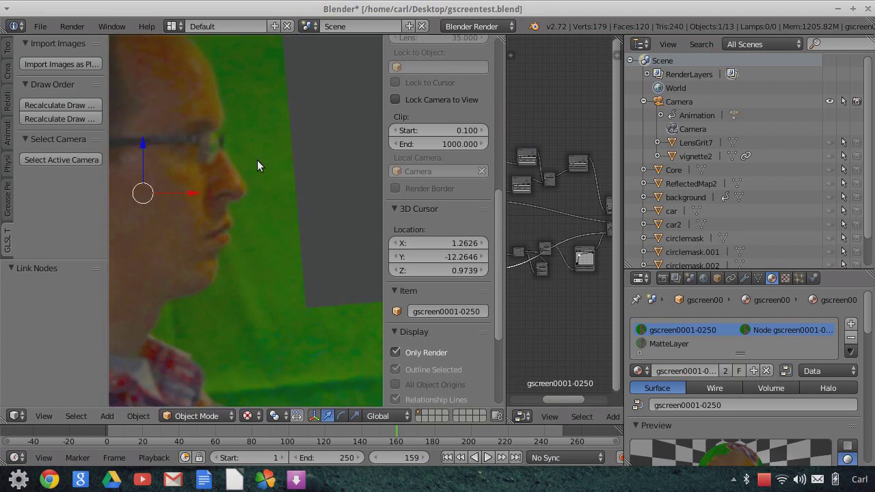
scroll(258, 164, down, 3)
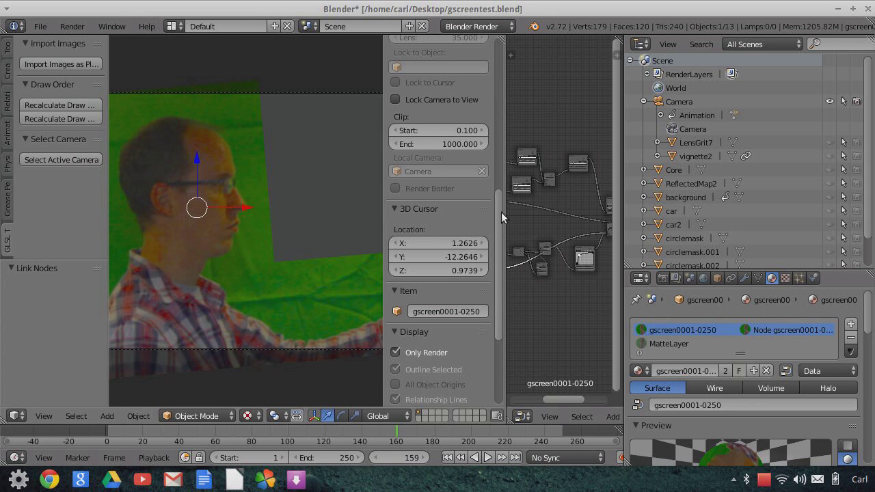
Examine the Hue Saturation Value and Separate RGB nodes, and look up the Color and Converter node types available to add.
drag(506, 211, 312, 221)
middle_drag(400, 224, 483, 248)
scroll(438, 236, up, 2)
scroll(440, 233, up, 5)
scroll(410, 205, up, 5)
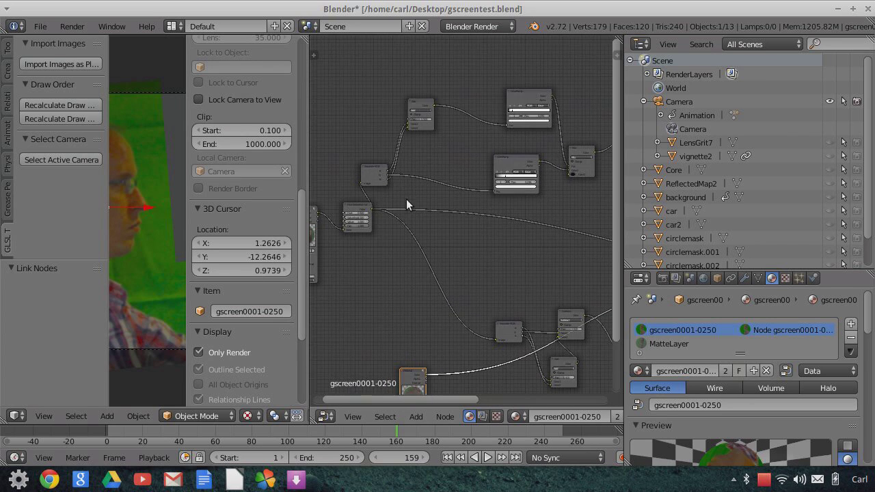
middle_drag(411, 217, 463, 245)
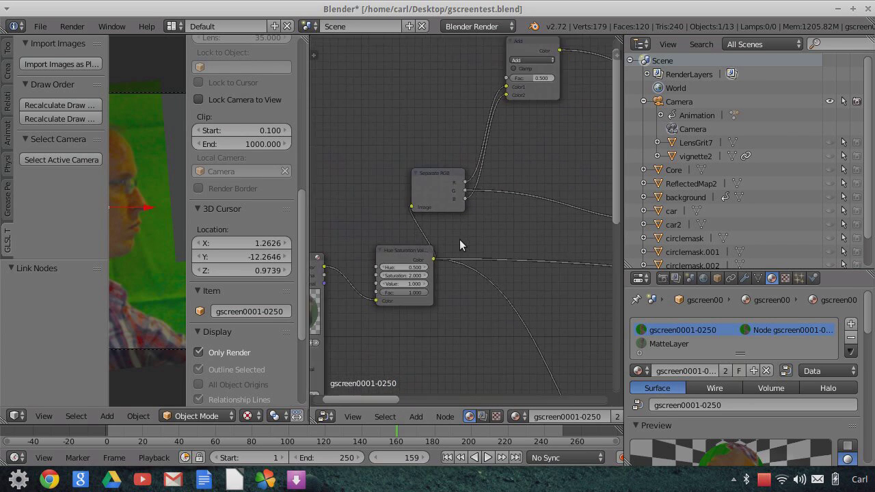
scroll(433, 185, up, 2)
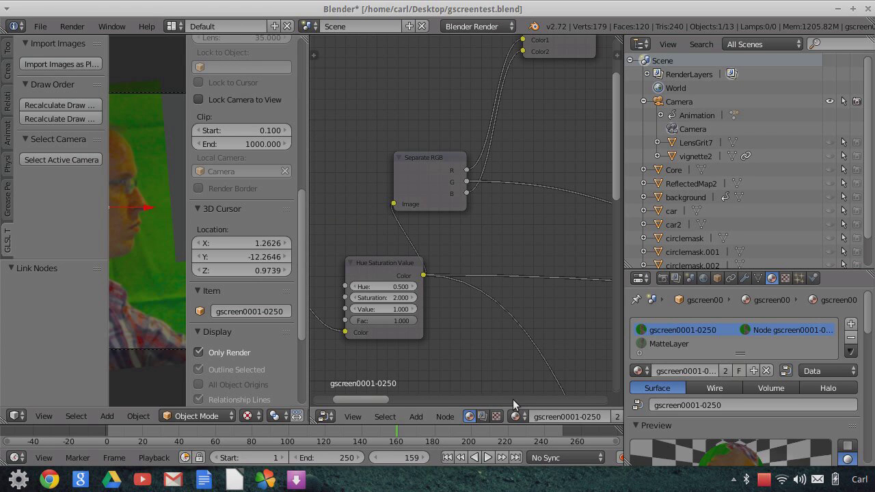
click(445, 416)
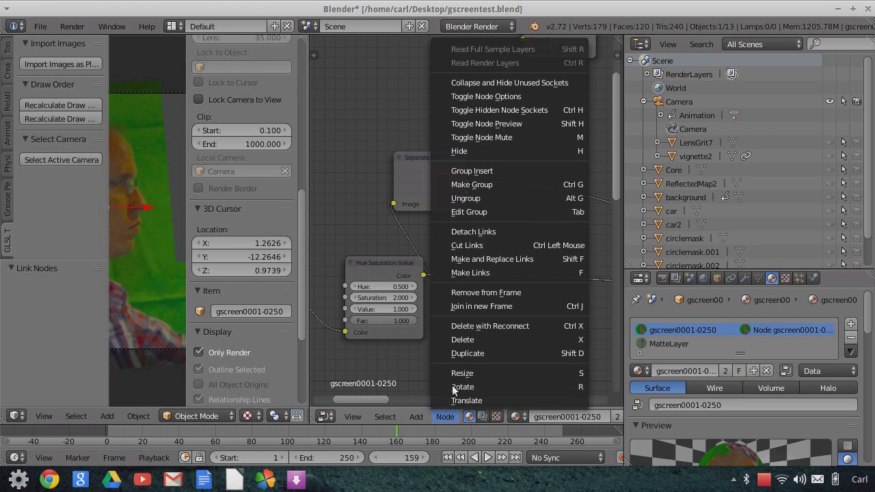
click(416, 416)
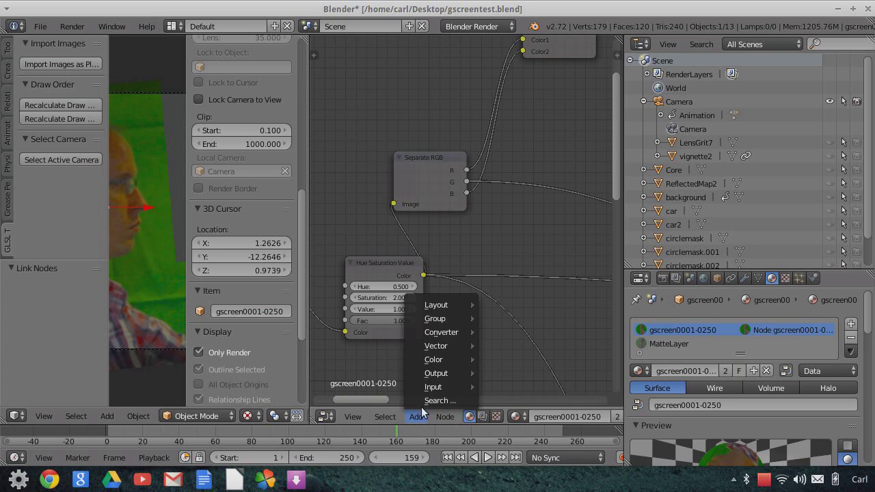
mouse_move(435, 363)
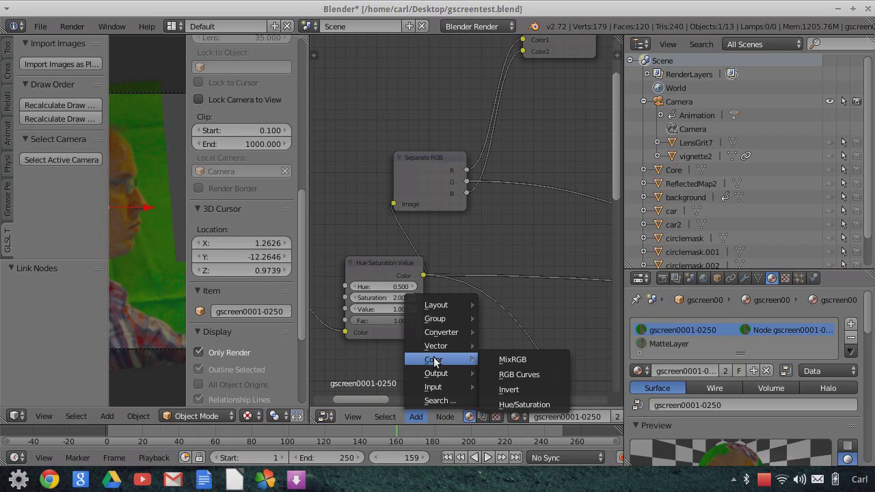
mouse_move(445, 332)
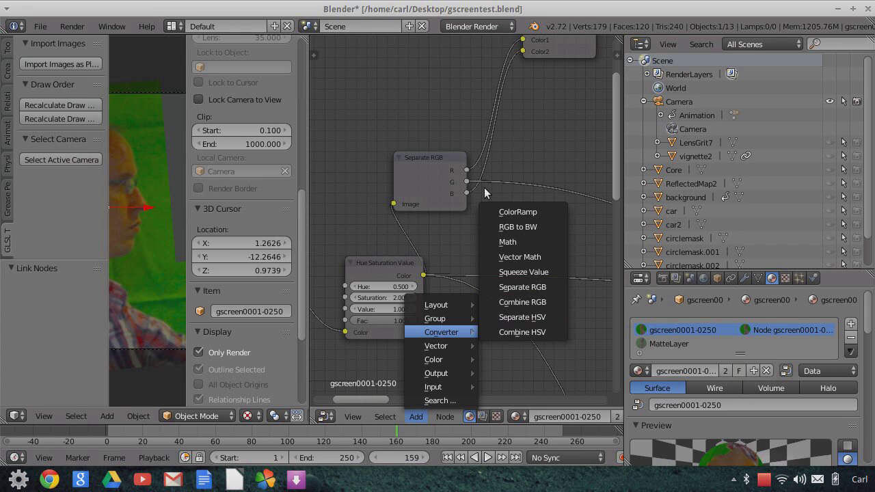
Link the Separate RGB node's R output to the Output node's Color input and inspect the red channel in the enlarged 3D view.
scroll(528, 146, down, 8)
middle_drag(506, 221, 403, 240)
scroll(438, 240, down, 1)
scroll(471, 238, down, 3)
middle_drag(586, 253, 465, 244)
scroll(507, 234, down, 3)
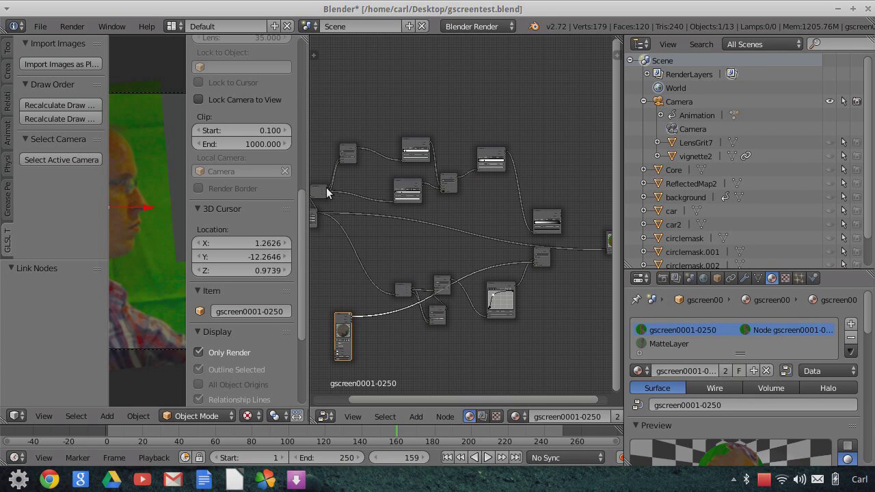
drag(326, 187, 606, 248)
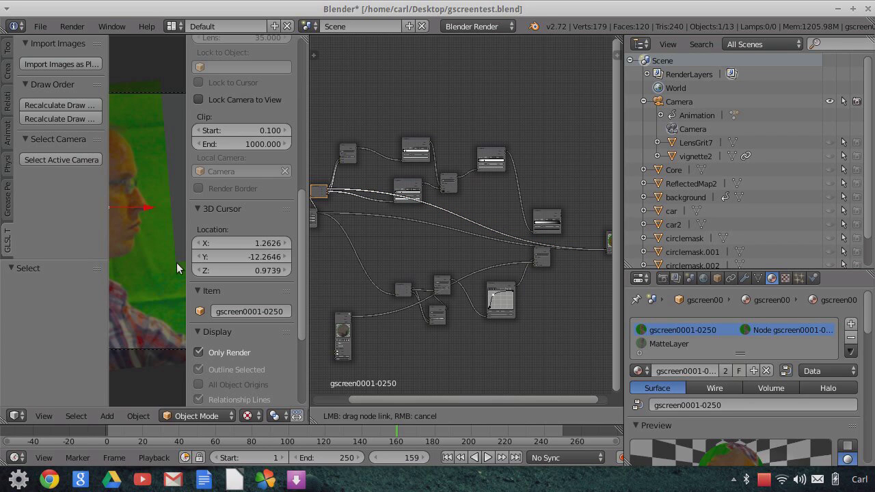
drag(307, 160, 511, 161)
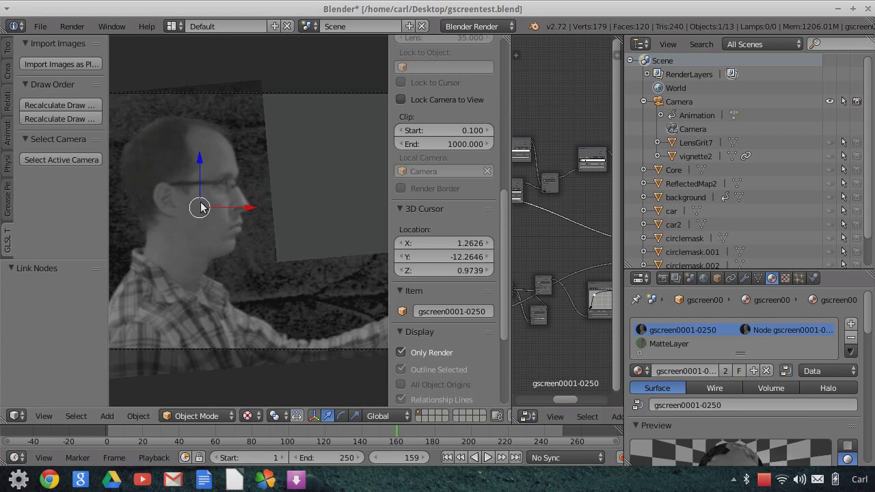
scroll(206, 210, down, 1)
scroll(207, 210, up, 2)
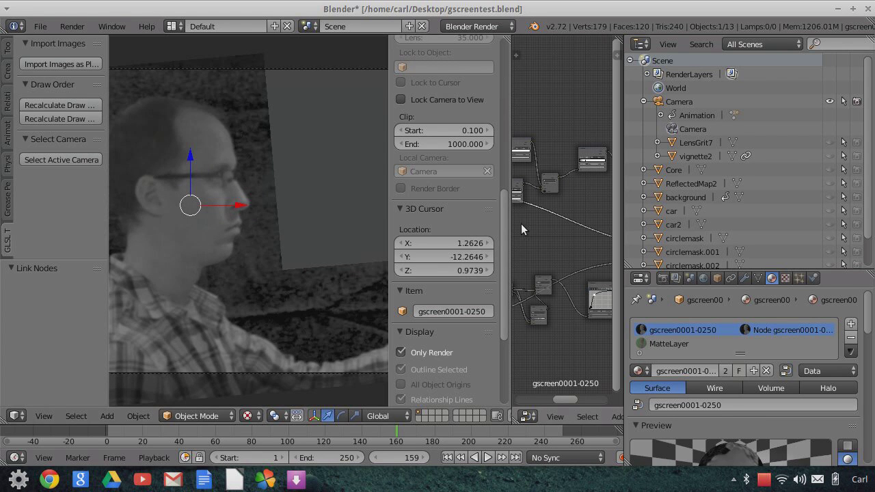
Link the Separate RGB node's G output to the Output node's Color input and inspect the green channel in the enlarged 3D view.
drag(510, 226, 389, 229)
middle_drag(513, 254, 552, 259)
scroll(526, 265, up, 1)
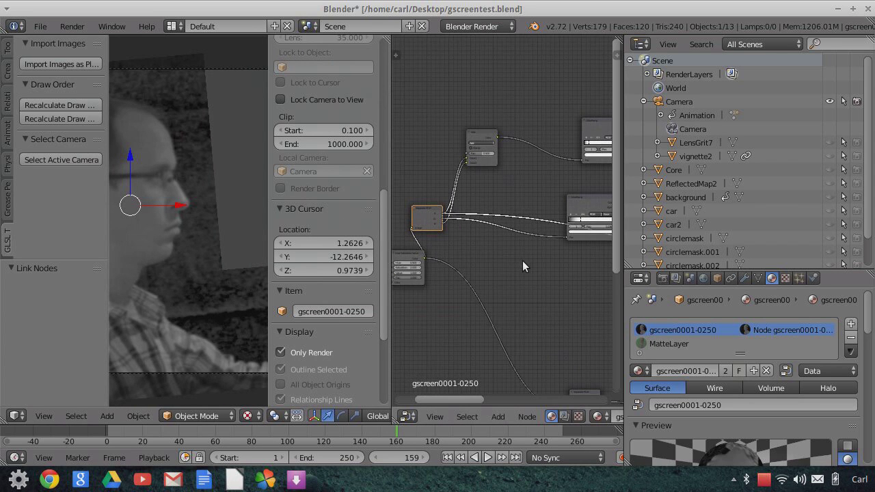
scroll(523, 266, up, 2)
scroll(496, 287, down, 3)
scroll(505, 257, down, 2)
middle_drag(504, 258, 490, 227)
scroll(469, 225, down, 1)
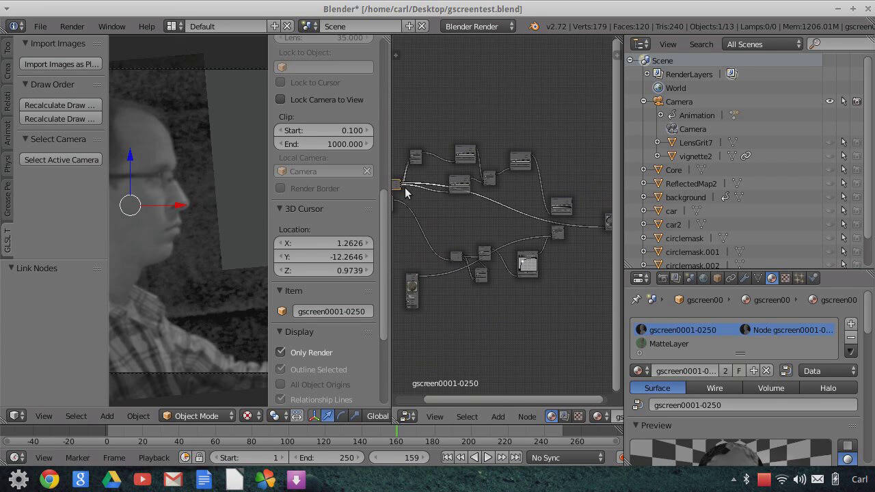
drag(401, 185, 603, 227)
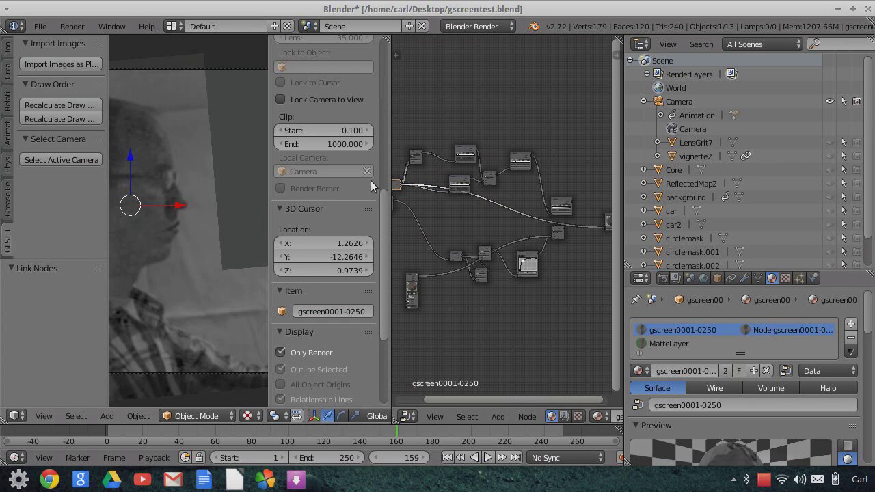
drag(390, 130, 527, 130)
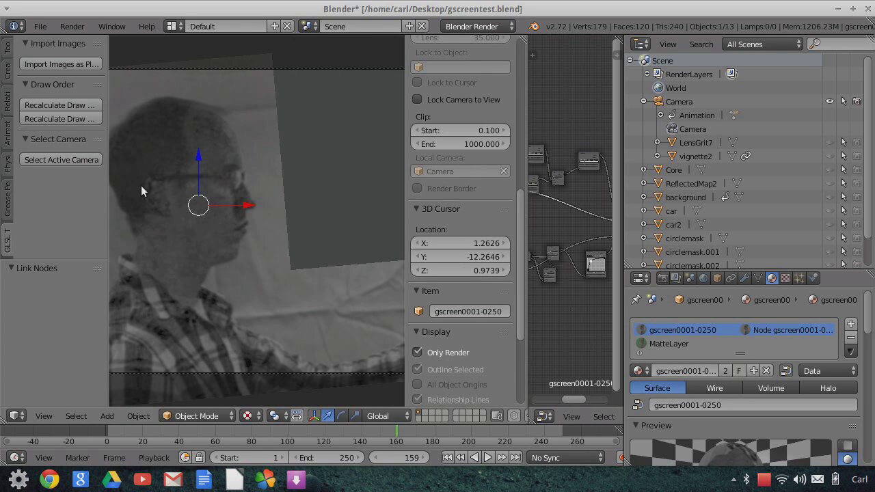
scroll(264, 254, down, 2)
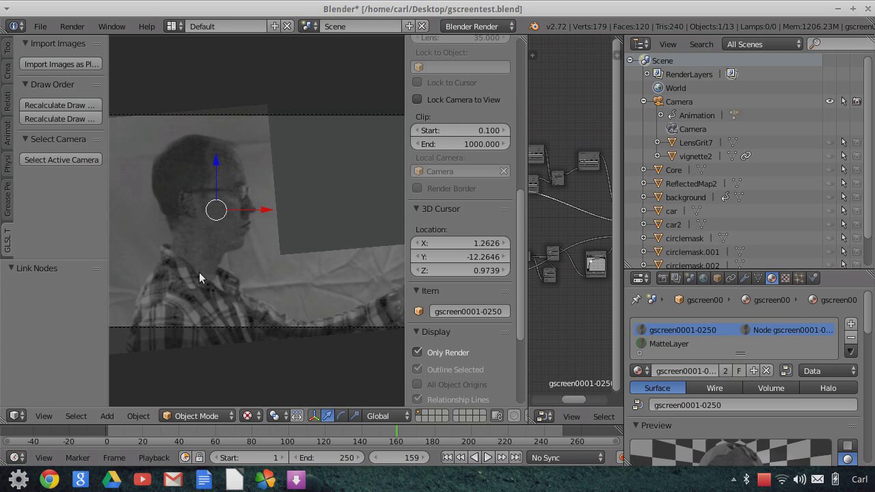
scroll(188, 309, up, 2)
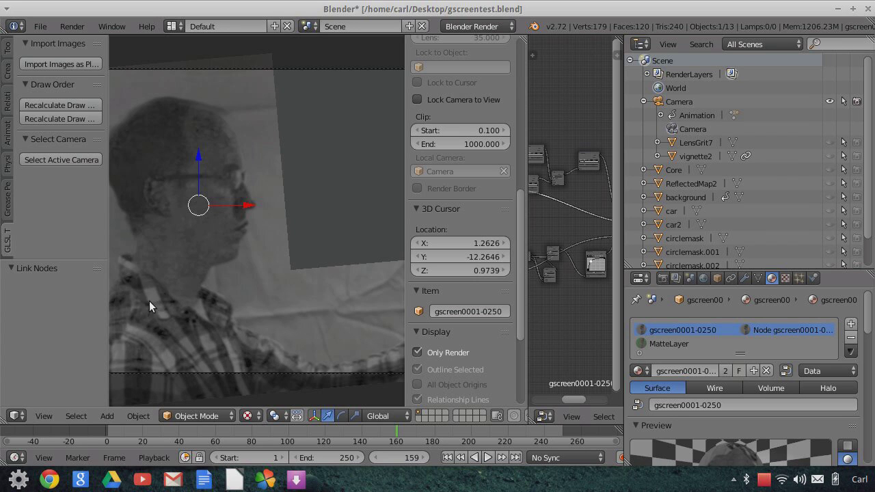
scroll(257, 271, down, 2)
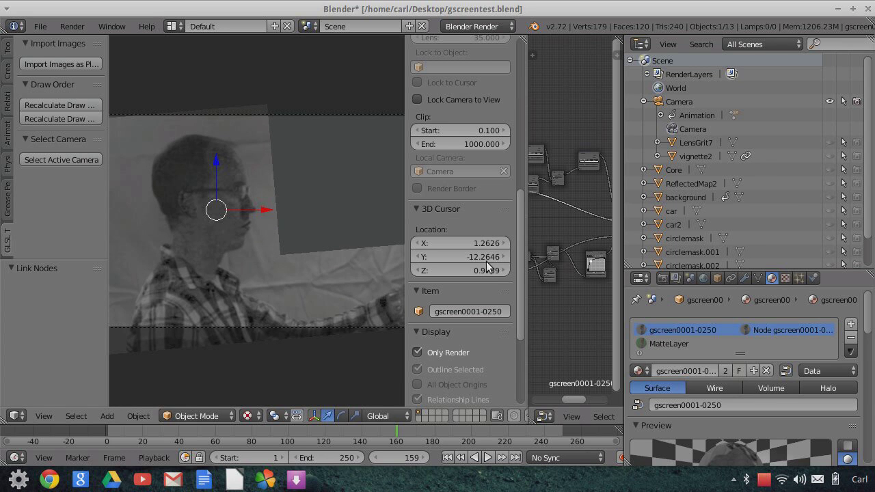
Link the Separate RGB node's B output to the Output node's Color input and inspect the blue channel in the enlarged 3D view.
drag(528, 231, 364, 258)
scroll(468, 221, down, 1)
middle_drag(471, 220, 493, 225)
scroll(492, 225, up, 4)
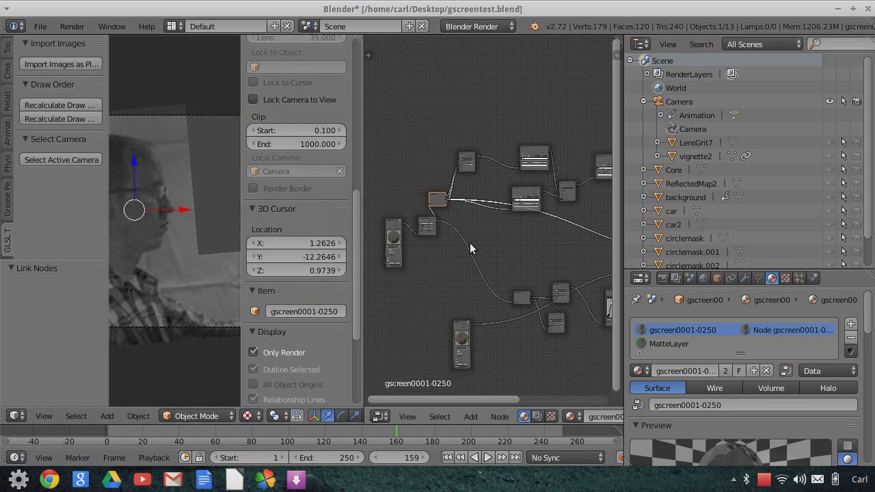
scroll(438, 241, down, 3)
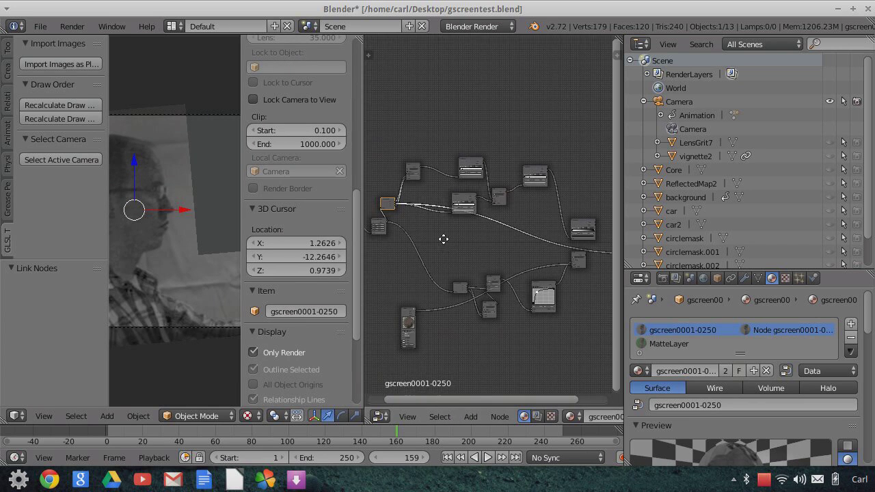
scroll(438, 236, down, 2)
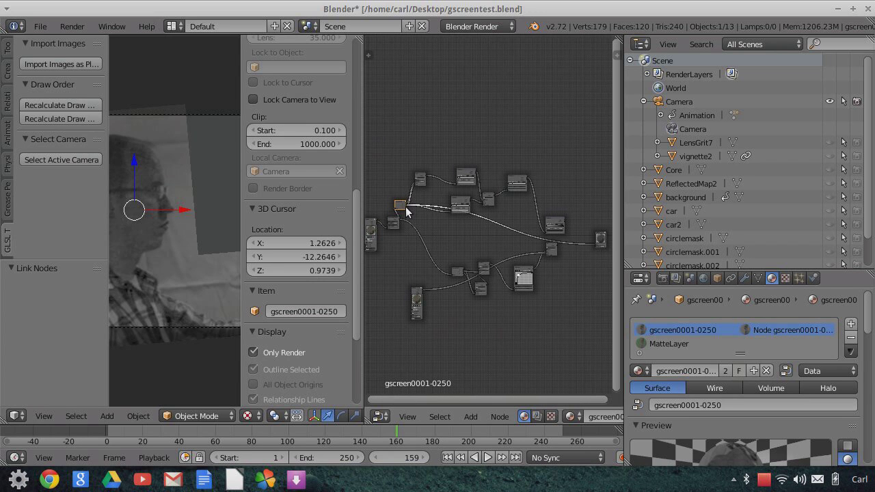
drag(404, 206, 595, 244)
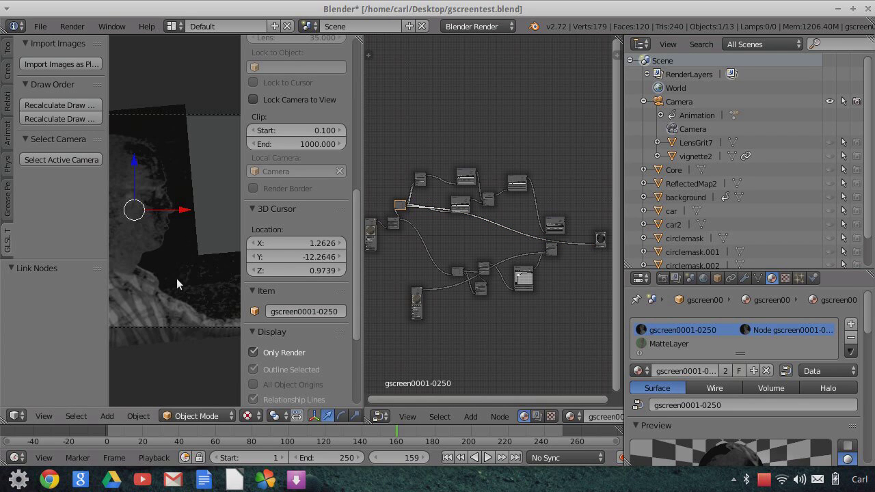
drag(362, 176, 511, 201)
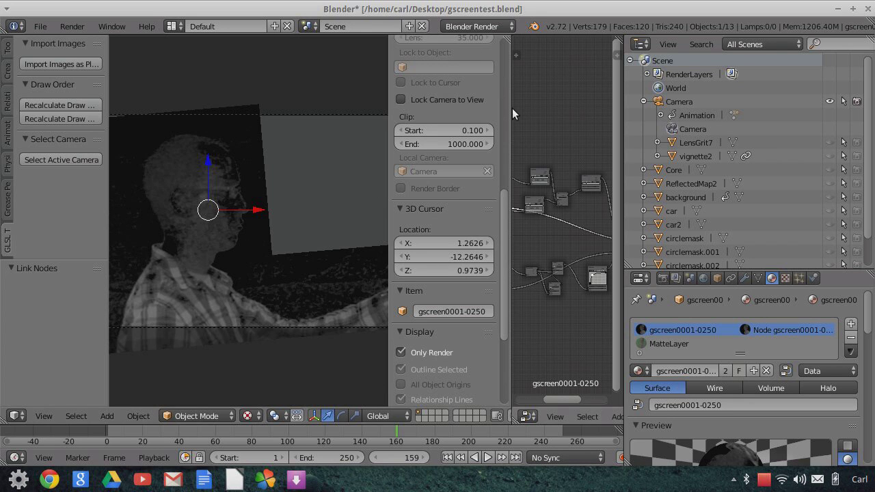
Examine how the Separate RGB node's R and B outputs feed the Add node, comparing with the image in the 3D view.
drag(512, 108, 348, 130)
scroll(507, 209, up, 5)
scroll(501, 233, up, 2)
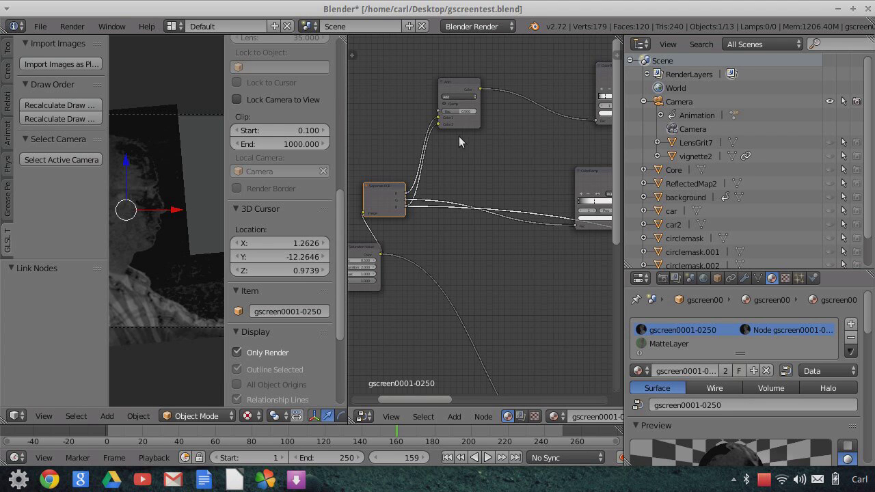
scroll(493, 159, up, 2)
middle_drag(470, 89, 460, 143)
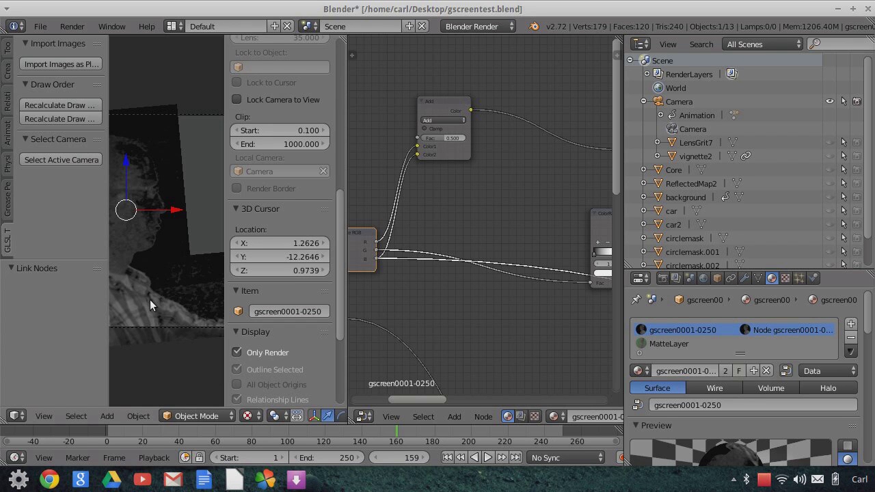
scroll(138, 234, down, 2)
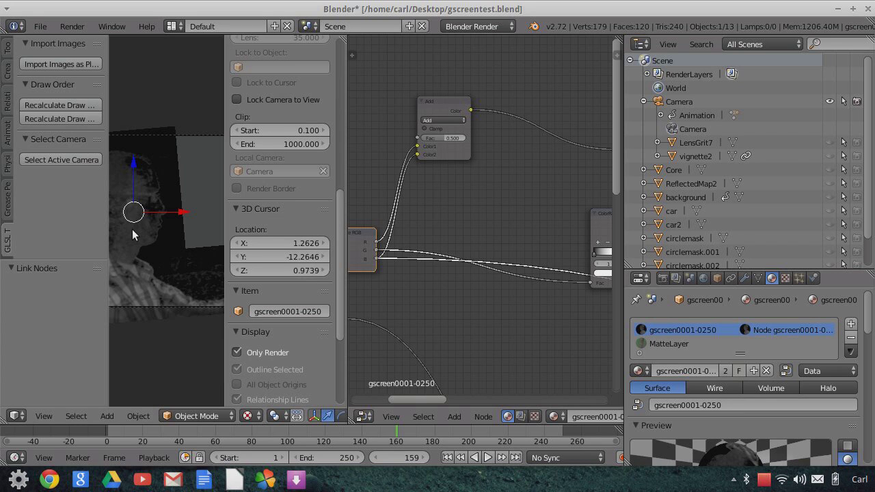
Link the Add node's Color output to the Output node's Color input and inspect the combined channels in the enlarged 3D view.
scroll(468, 199, down, 3)
middle_drag(446, 201, 346, 219)
scroll(440, 219, down, 3)
scroll(440, 219, down, 4)
middle_drag(454, 307, 357, 287)
scroll(503, 251, down, 1)
scroll(502, 250, down, 1)
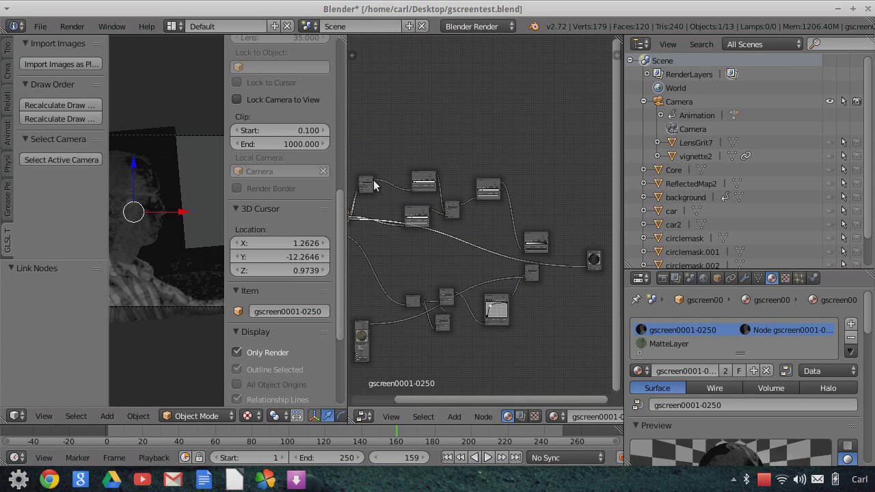
drag(373, 179, 586, 266)
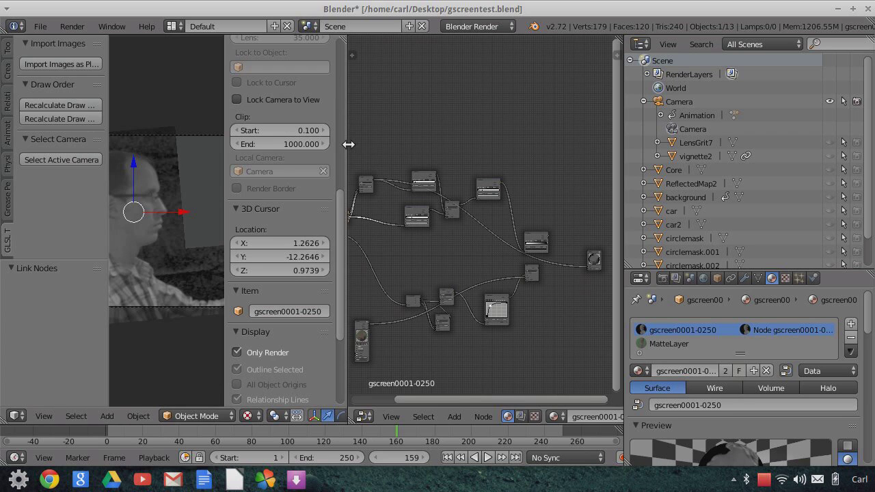
drag(381, 151, 499, 171)
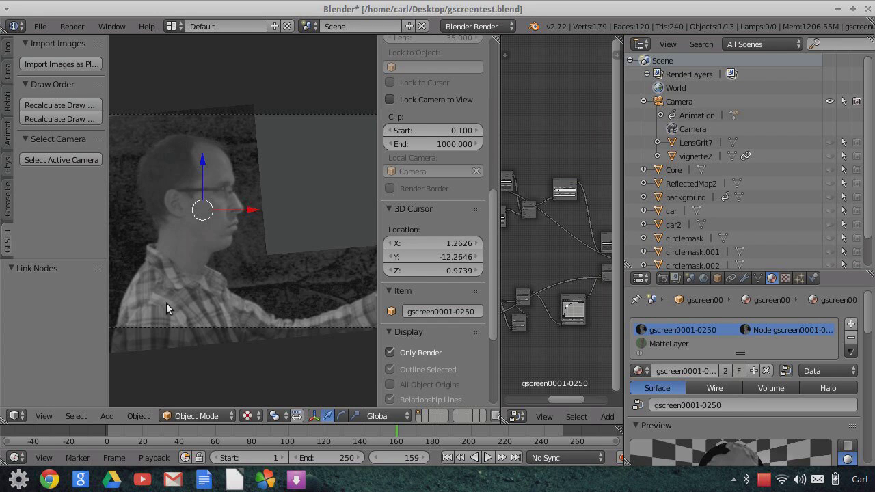
scroll(168, 309, up, 2)
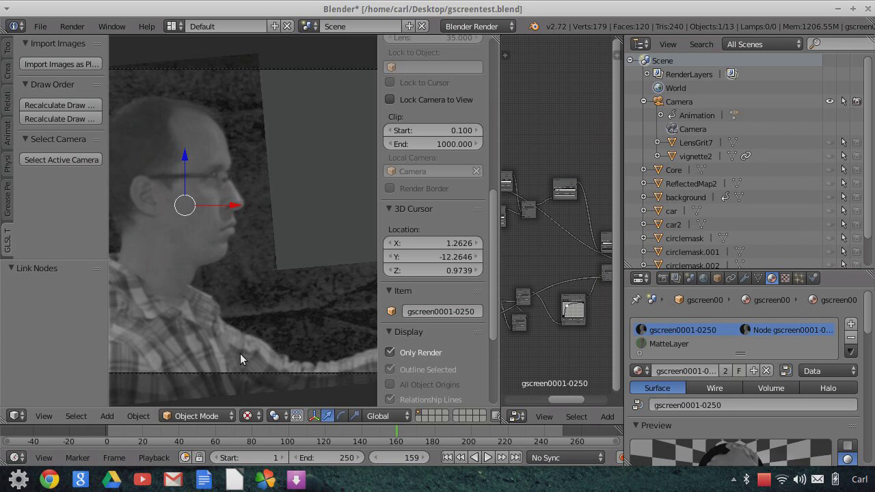
scroll(202, 329, down, 2)
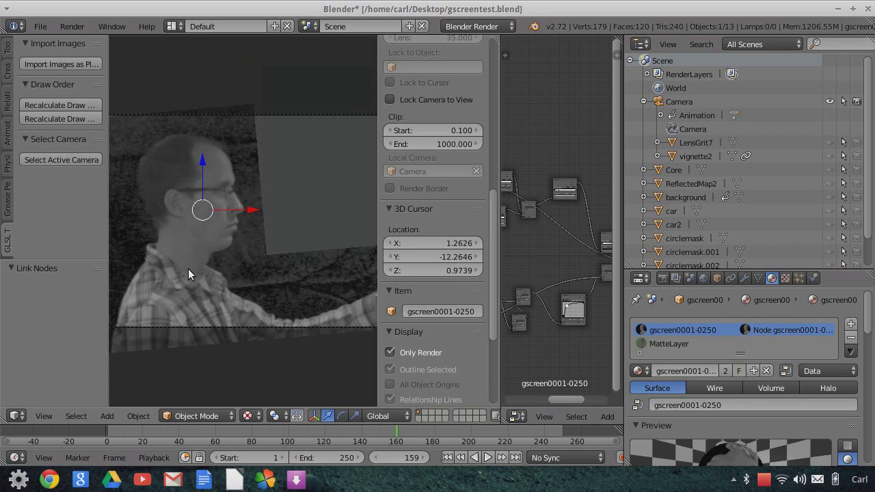
scroll(199, 329, up, 2)
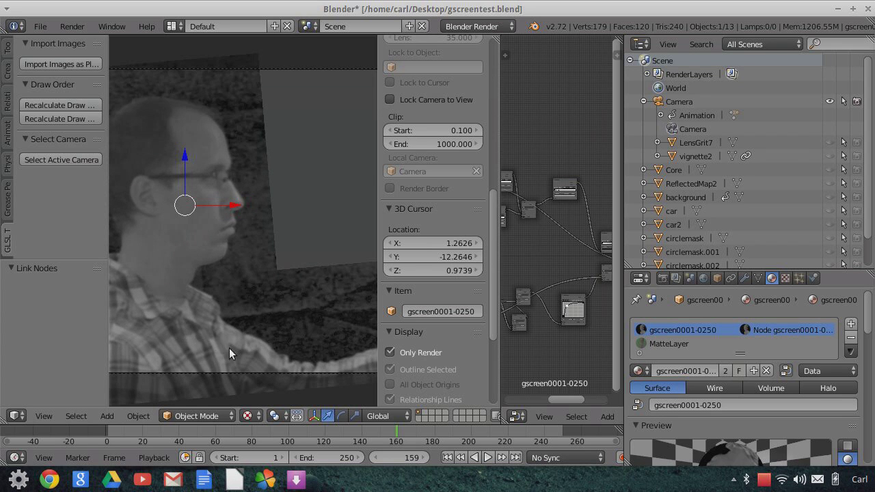
scroll(214, 344, down, 2)
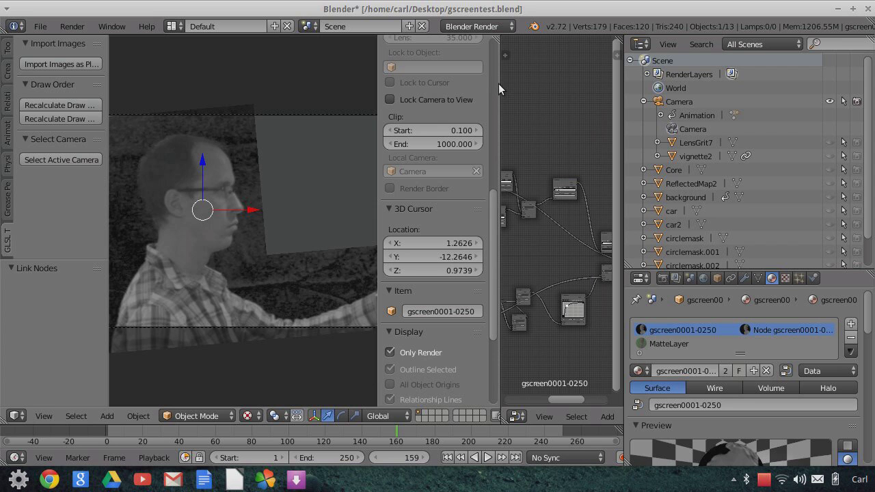
Link the lower ColorRamp's Color output, fed by the Separate RGB node, to the Output node's Color input and preview it in the enlarged 3D view.
drag(500, 85, 274, 134)
middle_drag(386, 134, 449, 120)
scroll(417, 269, up, 8)
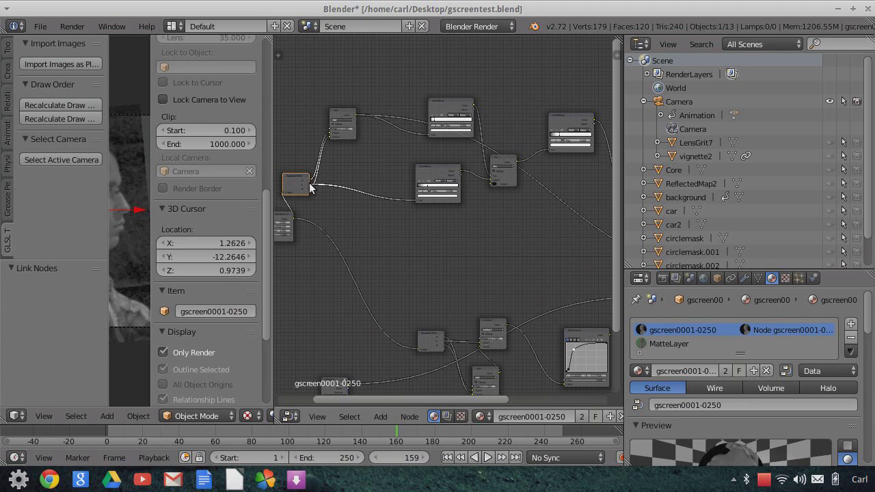
scroll(415, 225, up, 2)
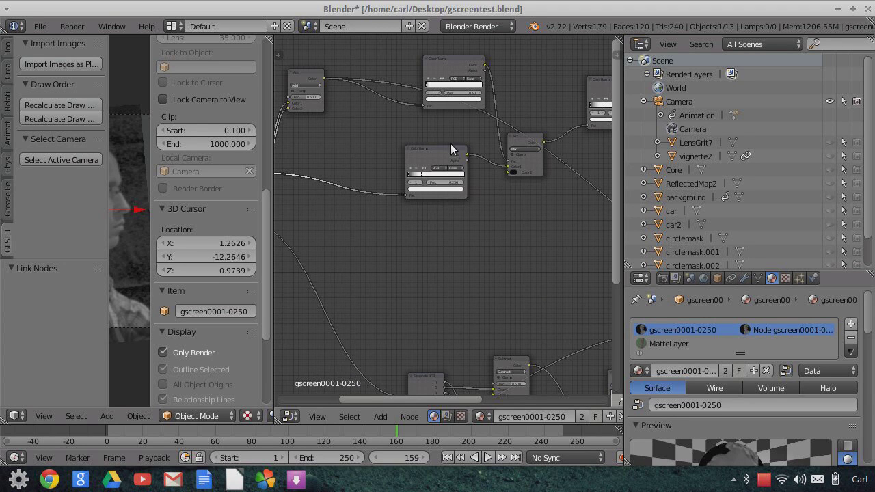
scroll(451, 207, up, 2)
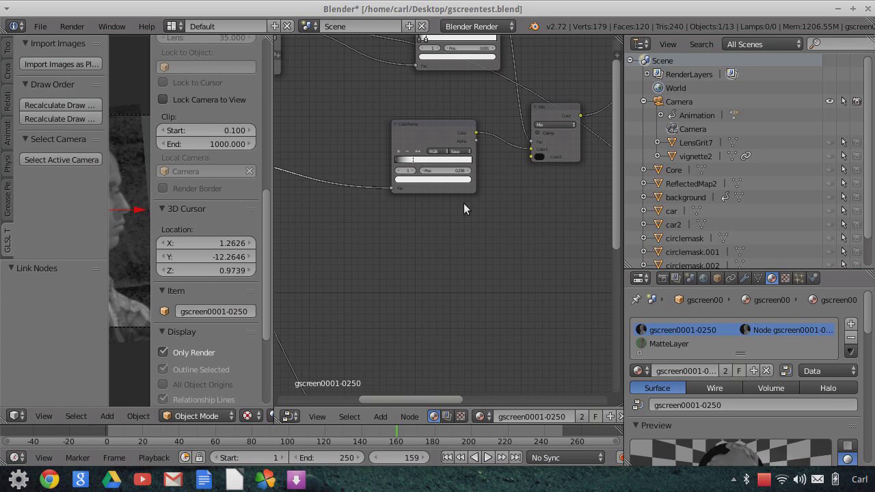
scroll(462, 205, down, 10)
middle_drag(474, 224, 401, 235)
scroll(445, 230, down, 1)
drag(368, 182, 567, 254)
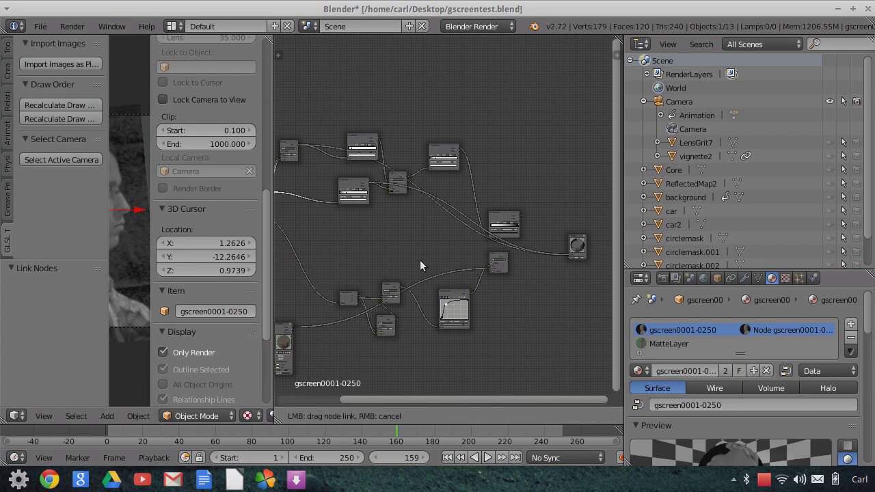
drag(273, 70, 525, 112)
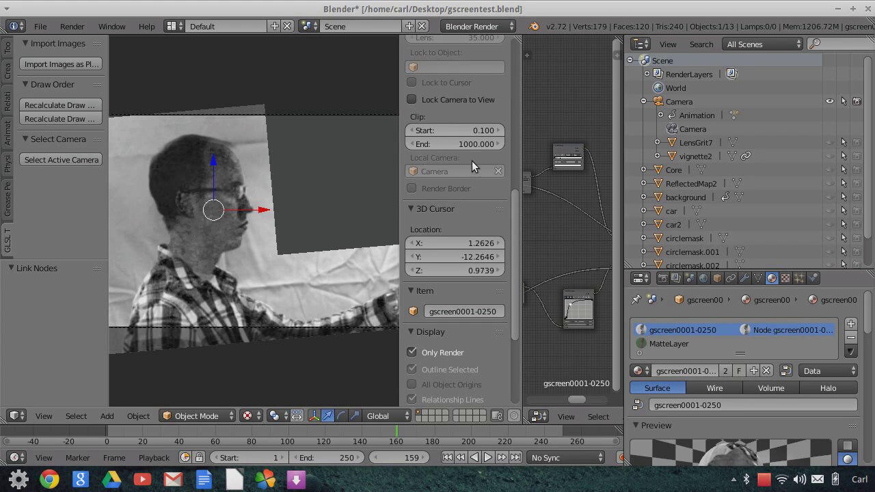
Review the Add node's link to the upper ColorRamp and show the ColorRamp entry among the Converter nodes without adding one.
drag(315, 163, 286, 164)
middle_drag(422, 229, 510, 249)
scroll(349, 248, up, 4)
scroll(349, 248, up, 2)
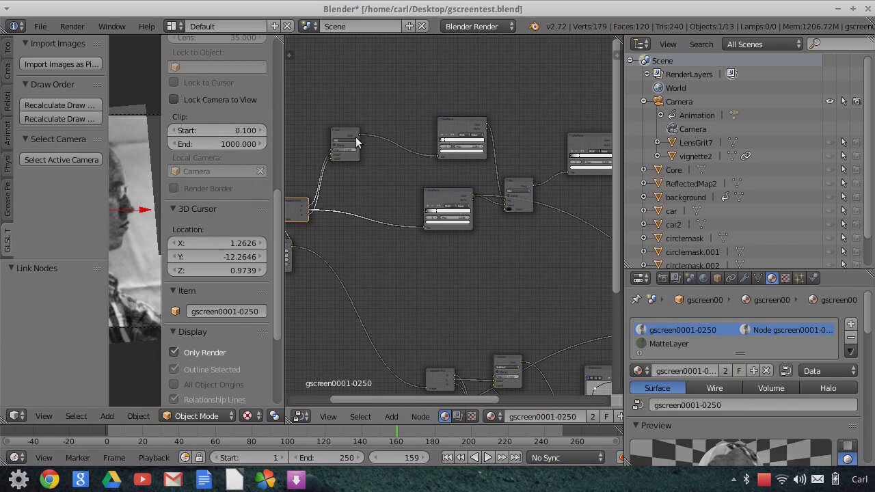
scroll(350, 156, up, 2)
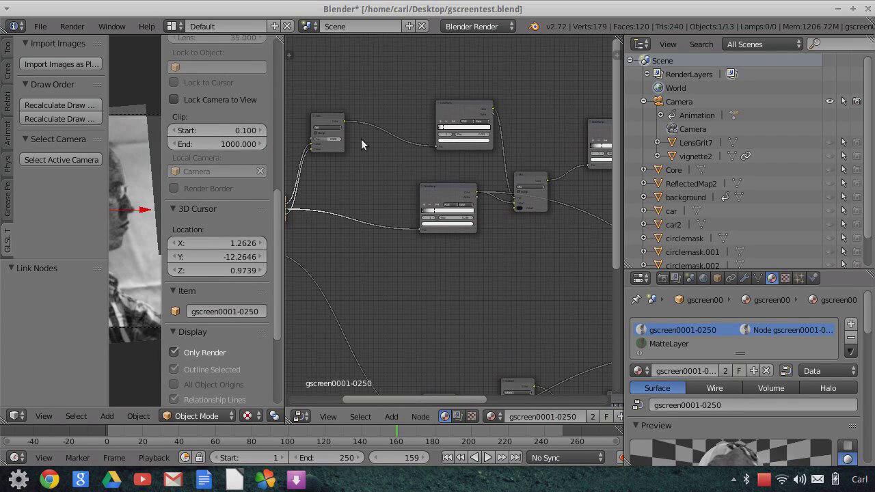
middle_drag(430, 168, 400, 174)
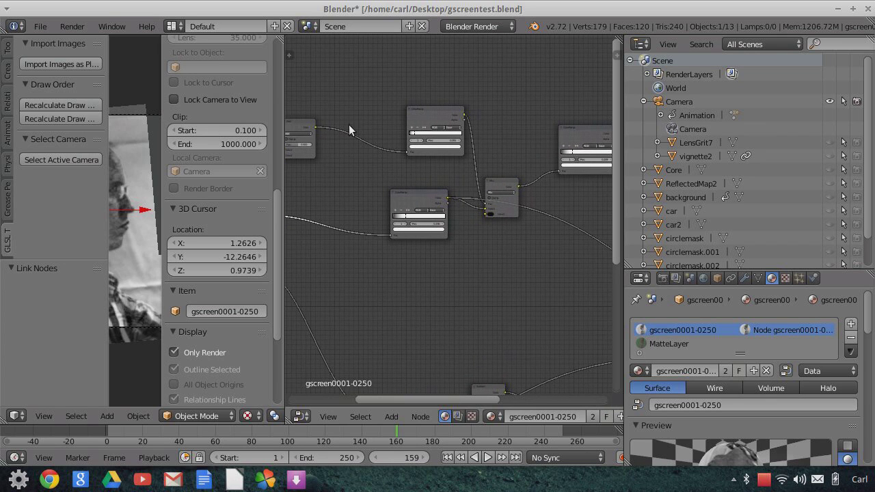
scroll(447, 137, up, 2)
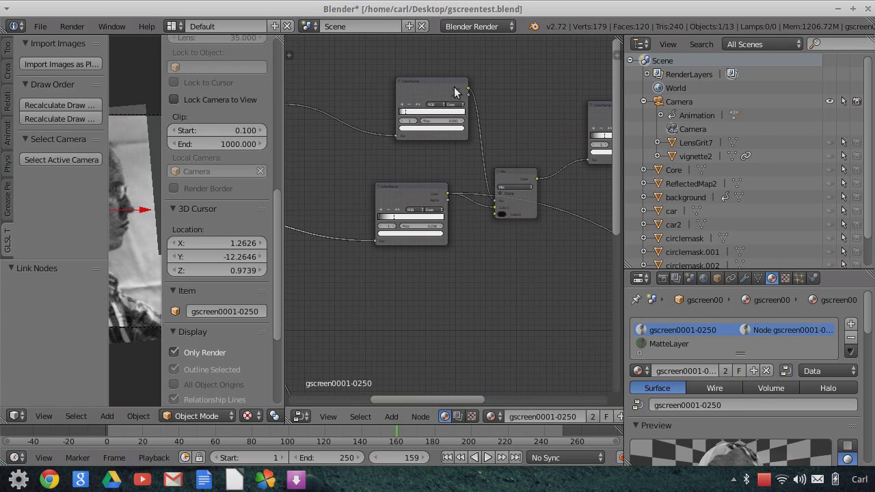
click(392, 417)
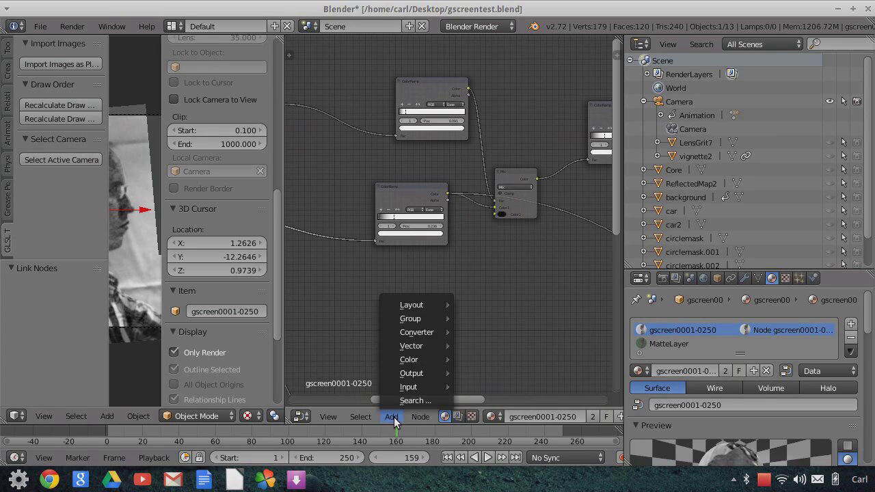
mouse_move(422, 335)
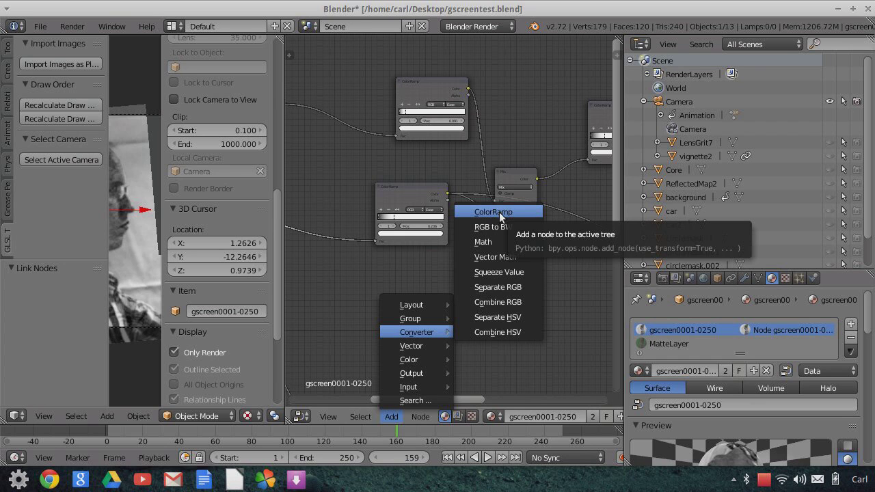
click(577, 296)
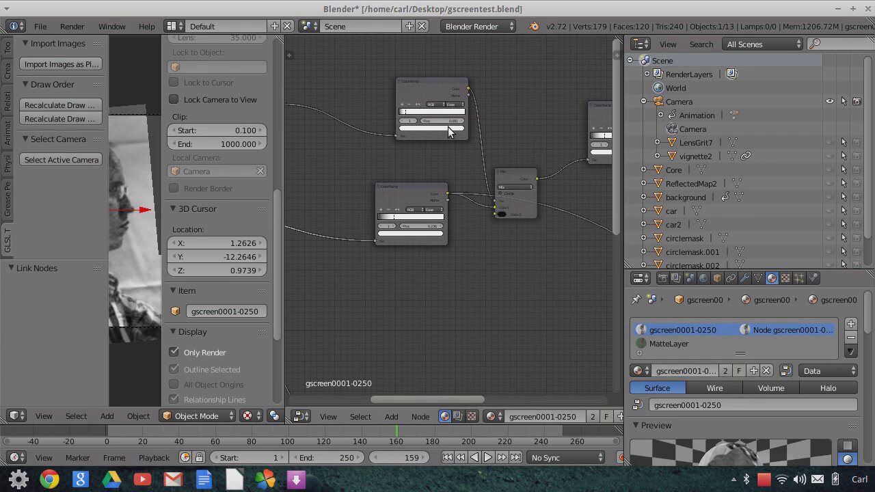
Link the upper ColorRamp's Color output to the Output node's Color input and inspect the matte in the enlarged 3D view.
scroll(499, 109, down, 3)
middle_drag(497, 110, 432, 122)
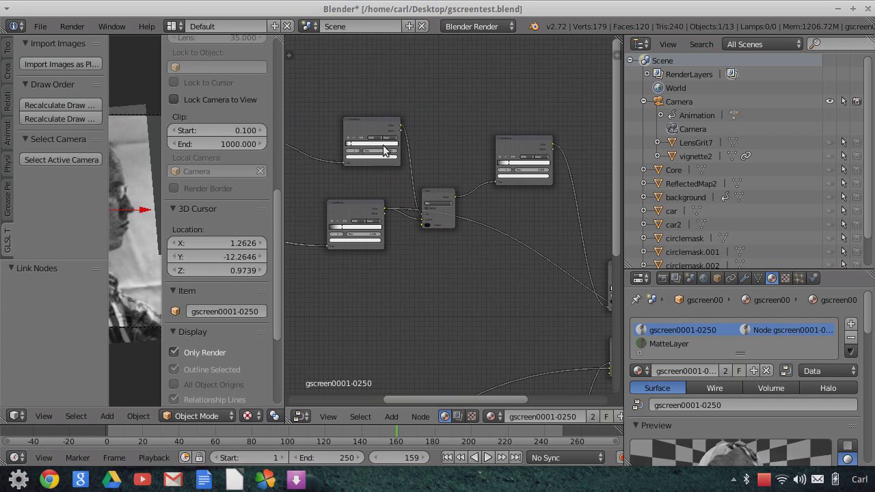
scroll(438, 154, down, 1)
middle_drag(438, 152, 400, 149)
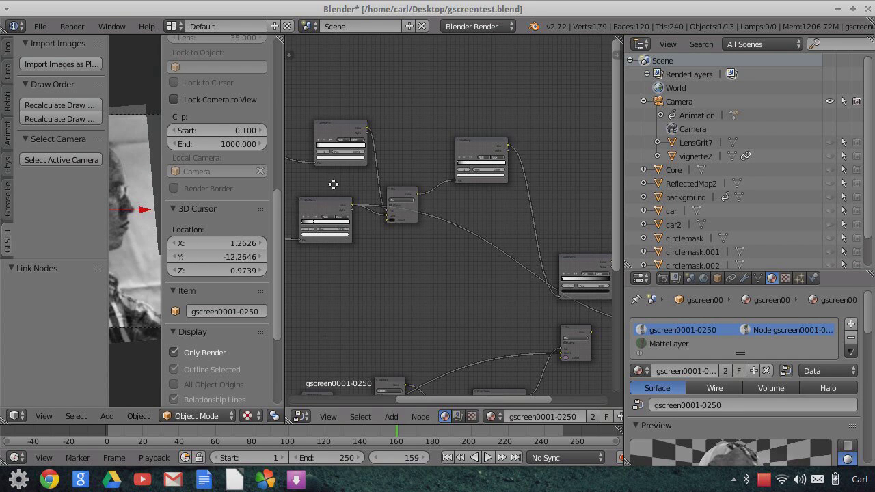
middle_drag(333, 189, 469, 204)
middle_drag(374, 182, 252, 178)
middle_drag(407, 150, 387, 265)
scroll(354, 181, down, 1)
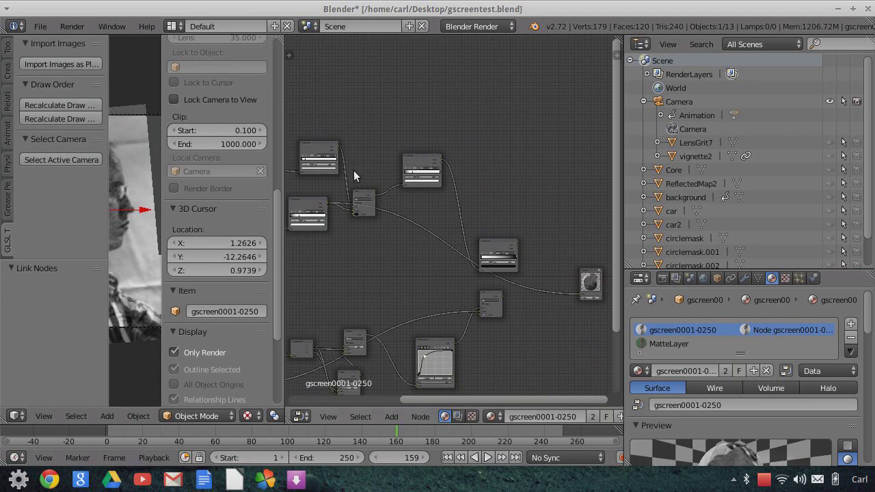
drag(338, 146, 577, 293)
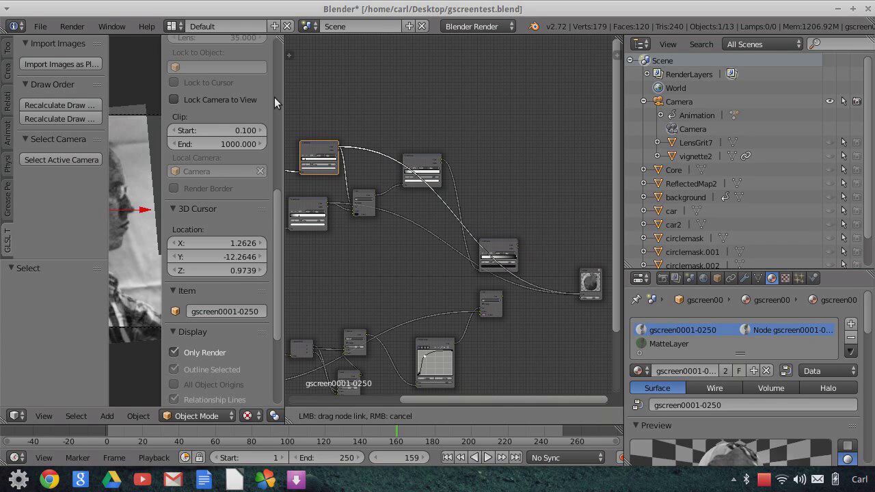
drag(282, 101, 538, 138)
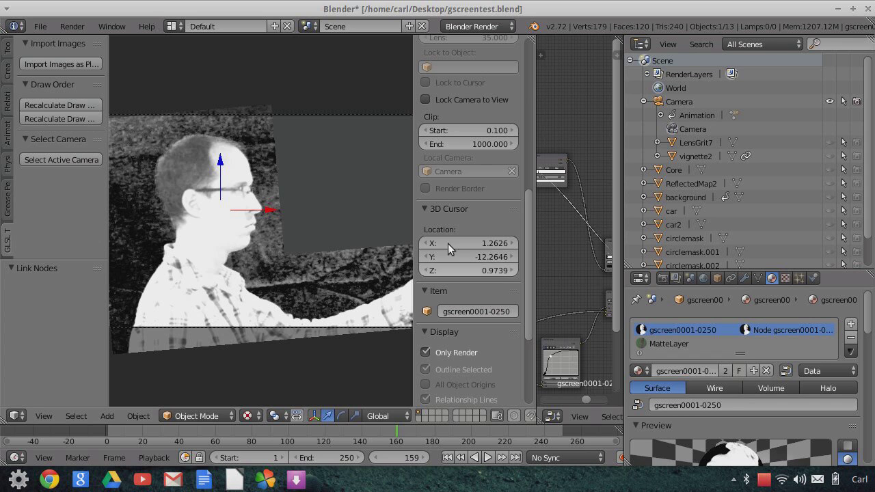
Examine how the two ColorRamps feed the Mix node's Fac and Color1 inputs, comparing with the matte in the 3D view.
middle_drag(564, 229, 544, 217)
scroll(536, 95, up, 5)
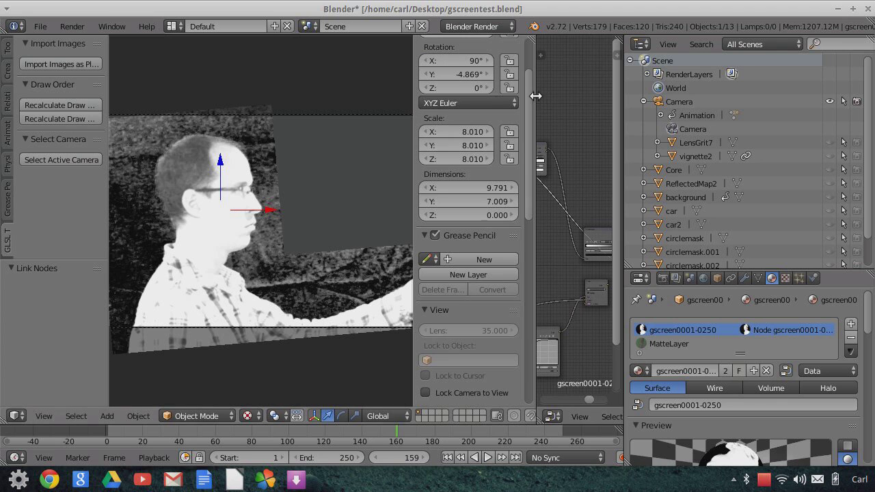
drag(537, 96, 259, 130)
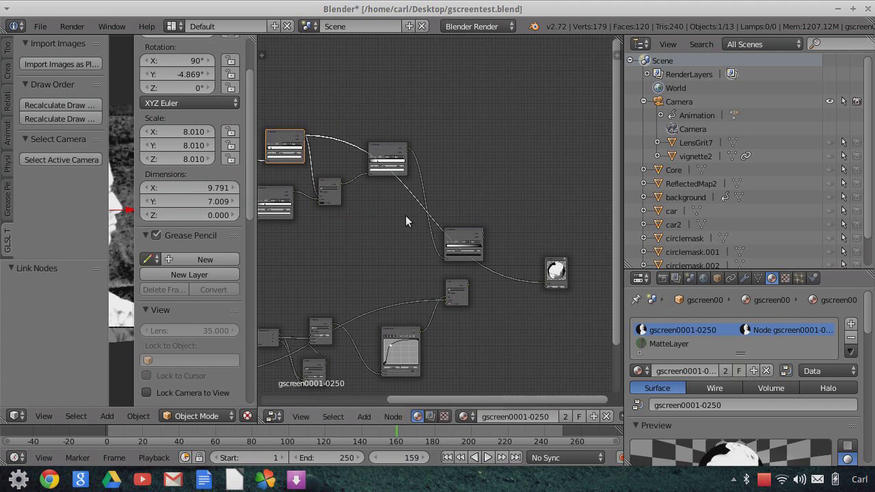
middle_drag(433, 242, 473, 239)
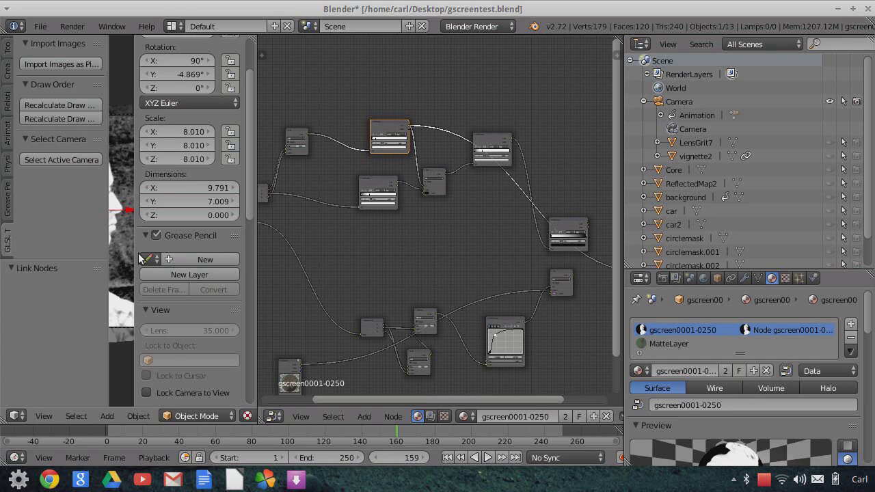
scroll(347, 255, up, 3)
middle_drag(426, 251, 360, 228)
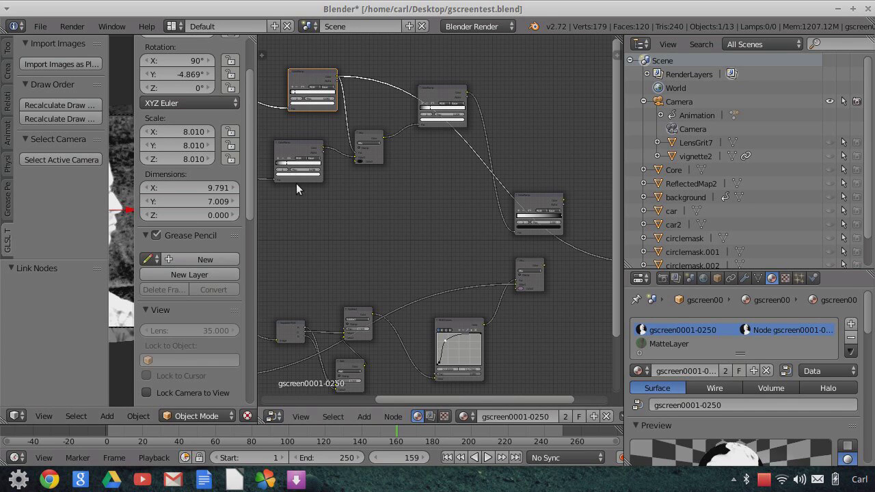
middle_drag(366, 190, 480, 233)
scroll(416, 215, up, 2)
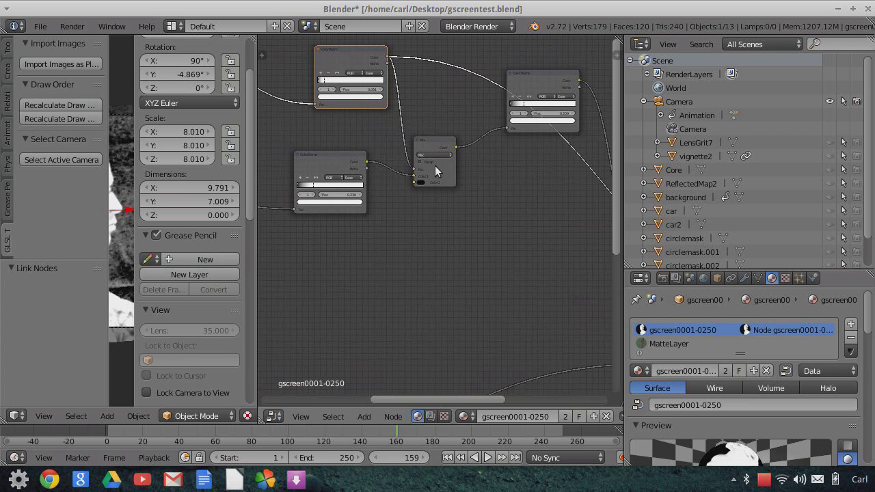
scroll(457, 205, up, 2)
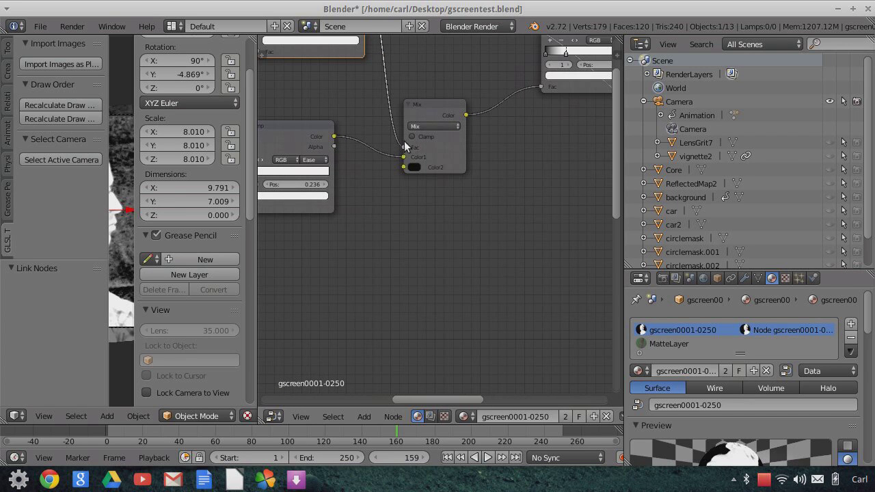
middle_drag(373, 102, 376, 127)
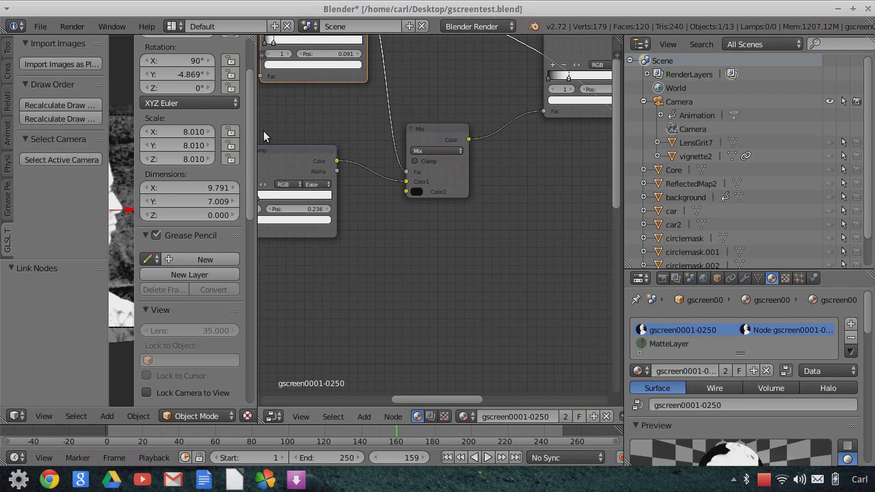
drag(255, 132, 512, 132)
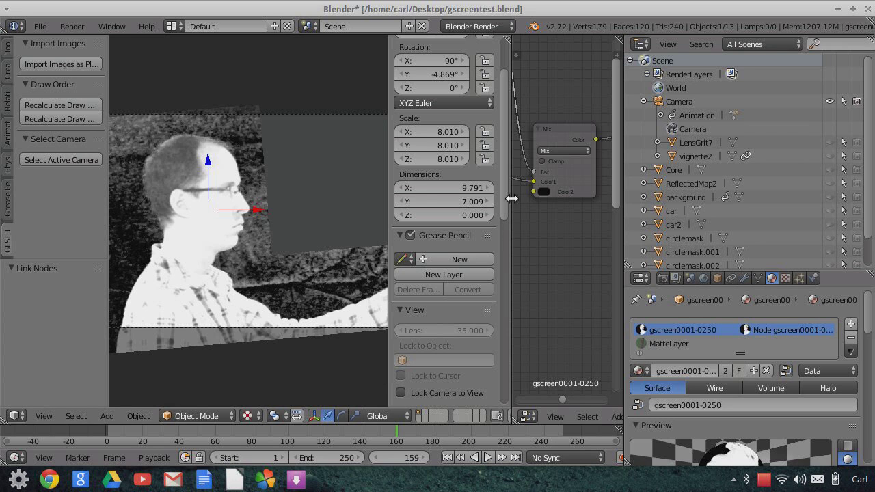
drag(512, 171, 333, 171)
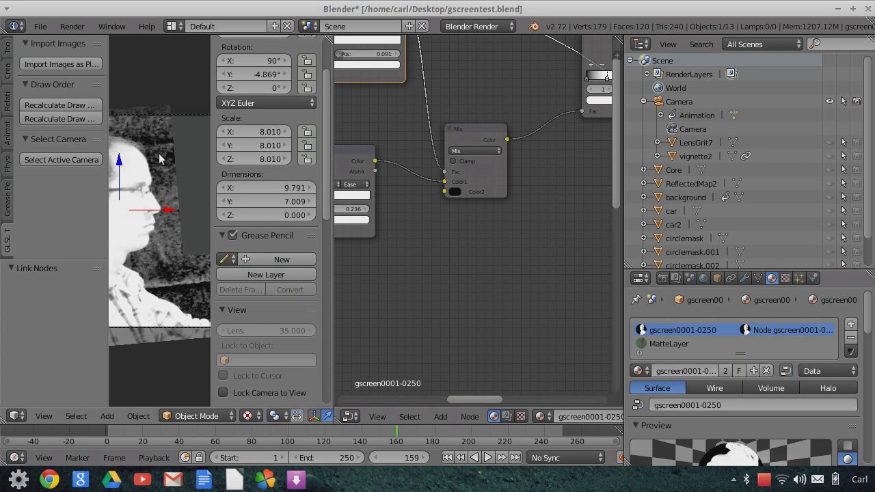
Examine the node chain from the two ColorRamps through the Mix node to the Output node.
middle_drag(463, 232, 441, 262)
scroll(524, 252, down, 5)
scroll(495, 274, down, 3)
scroll(494, 273, down, 4)
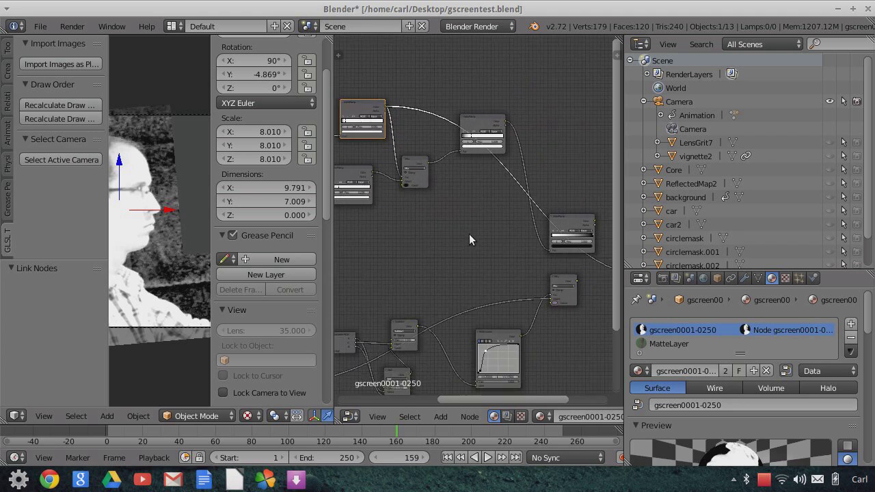
middle_drag(471, 235, 451, 238)
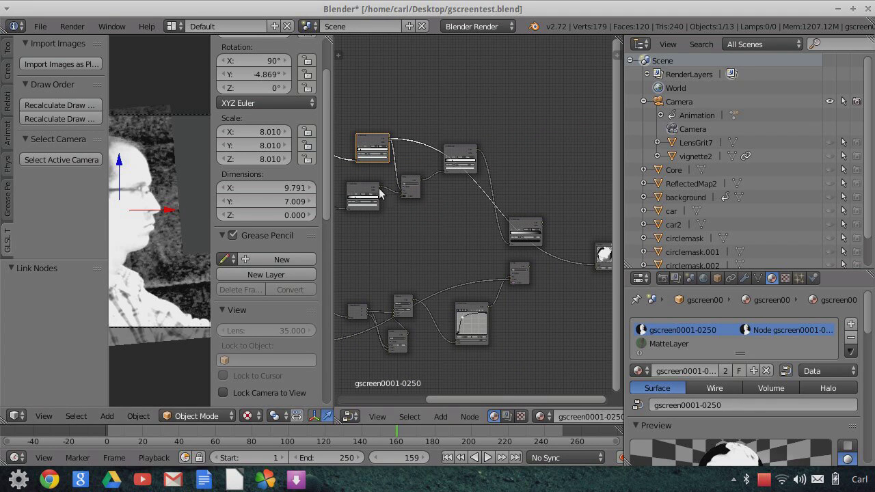
Preview the lower ColorRamp by linking it to the material Output node, and replace that link with one from the upper Mix node.
drag(380, 188, 594, 267)
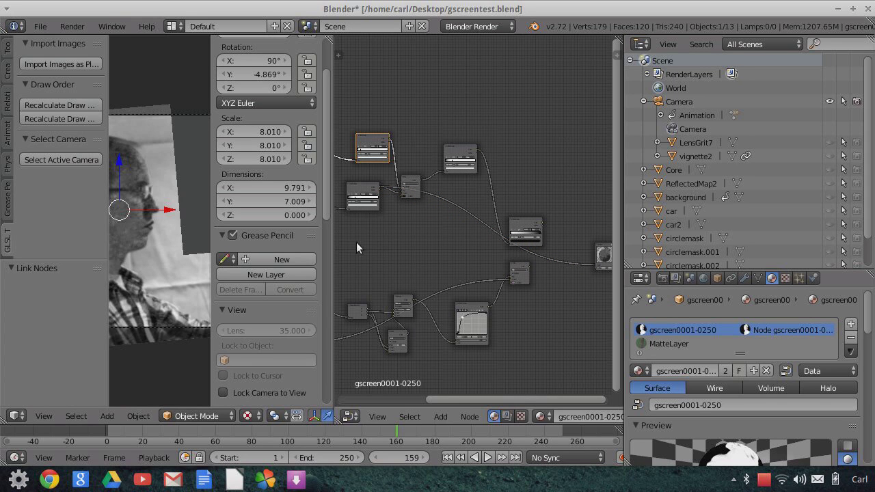
scroll(387, 247, up, 2)
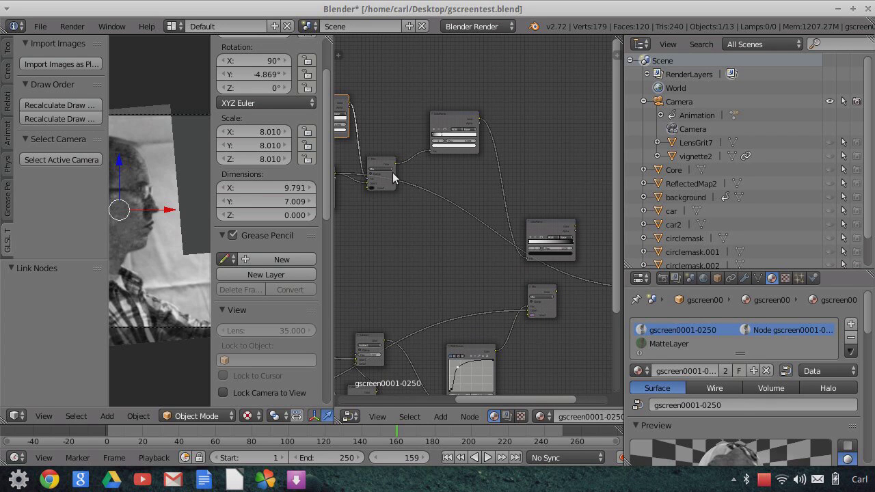
drag(395, 164, 459, 179)
scroll(459, 179, down, 1)
middle_drag(459, 178, 409, 176)
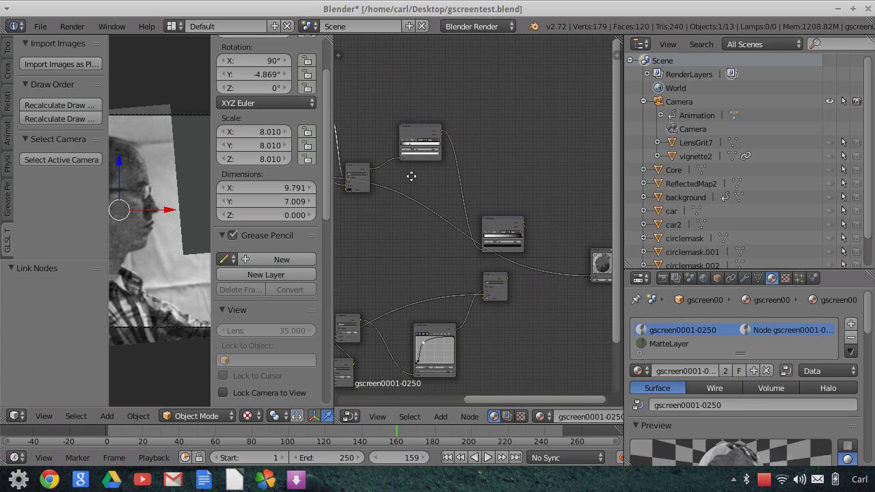
drag(356, 170, 579, 274)
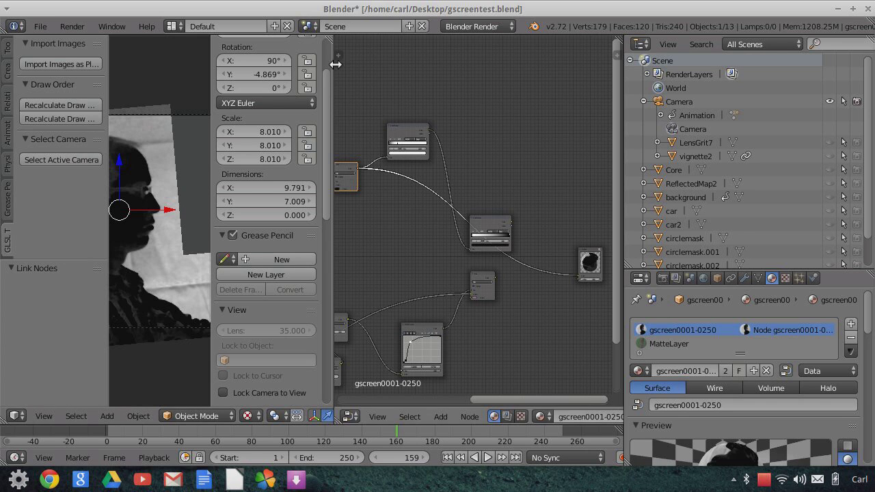
Widen the 3D view and examine the Mix node's result across the head, shirt and backdrop, fitting the whole camera frame.
drag(333, 70, 540, 73)
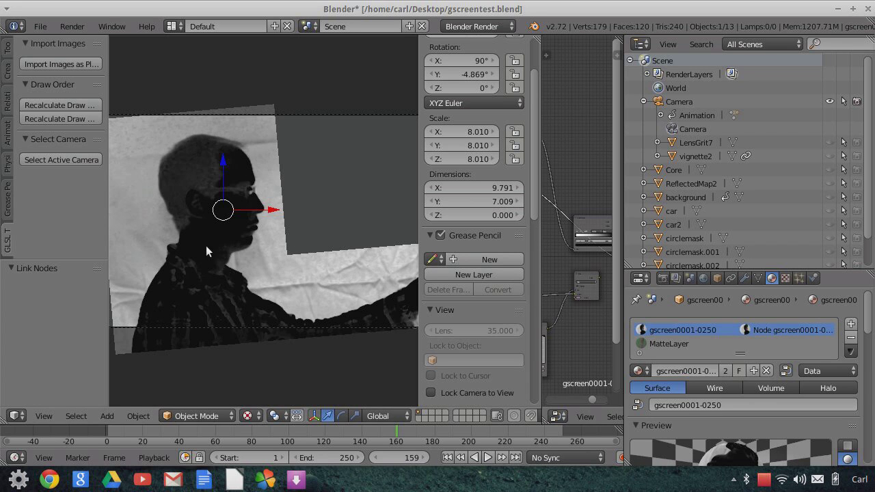
scroll(181, 288, up, 2)
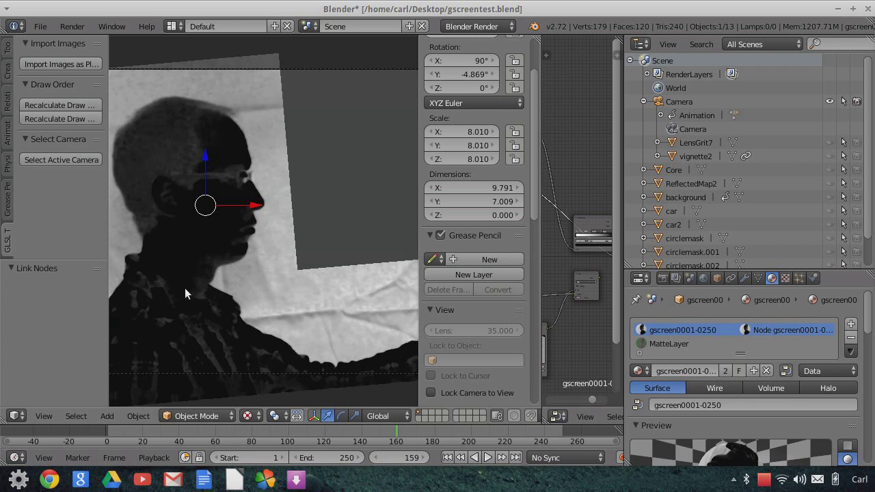
key(Home)
scroll(270, 295, up, 2)
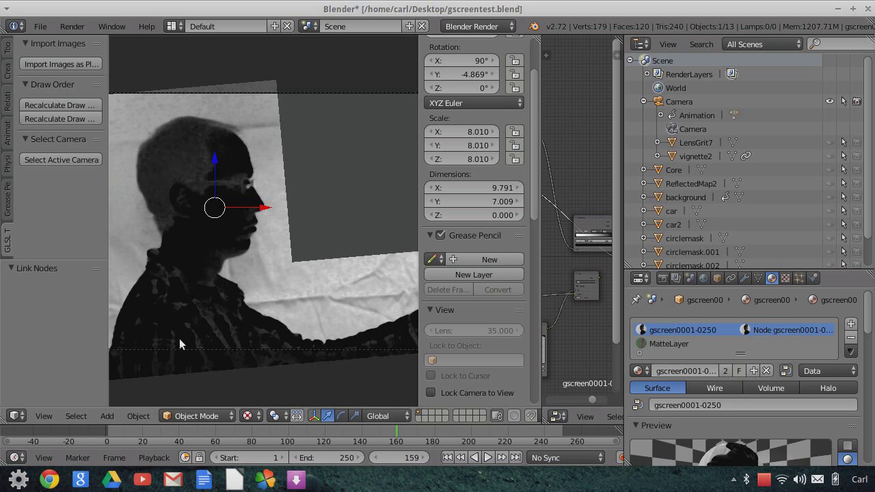
scroll(191, 292, down, 1)
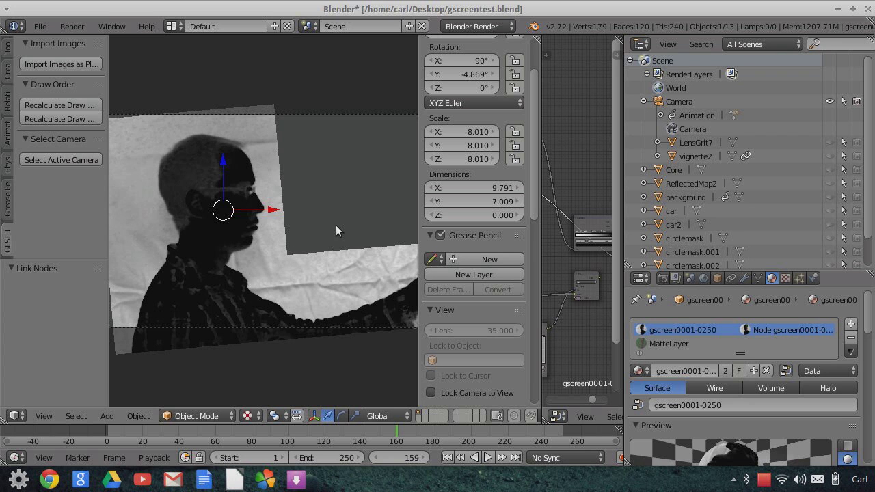
key(Home)
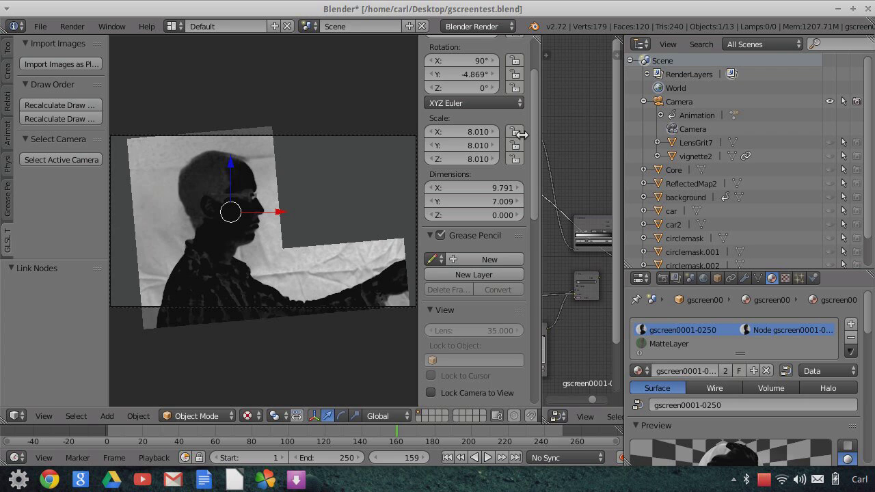
Give the node editor more room and examine the Mix node's connections and the settings of the ColorRamp it feeds.
drag(522, 135, 123, 294)
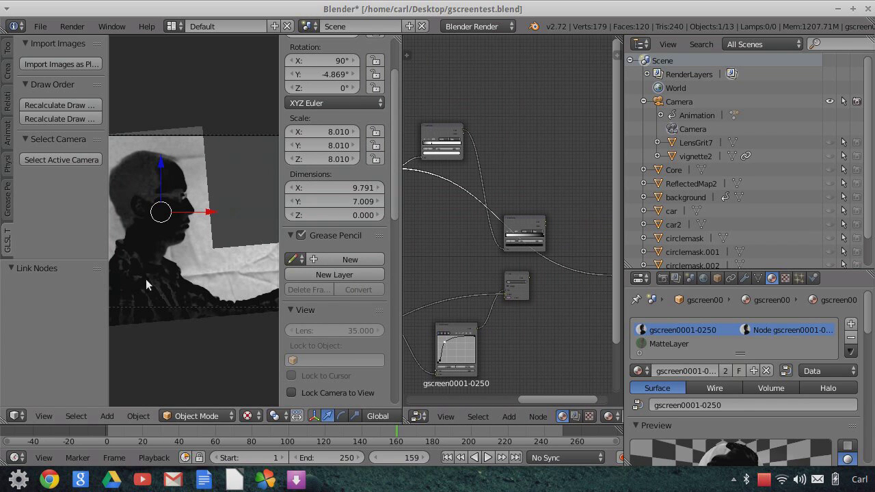
scroll(426, 243, down, 2)
middle_drag(443, 243, 496, 259)
scroll(523, 262, up, 1)
scroll(523, 261, up, 4)
scroll(495, 259, up, 2)
scroll(495, 261, down, 4)
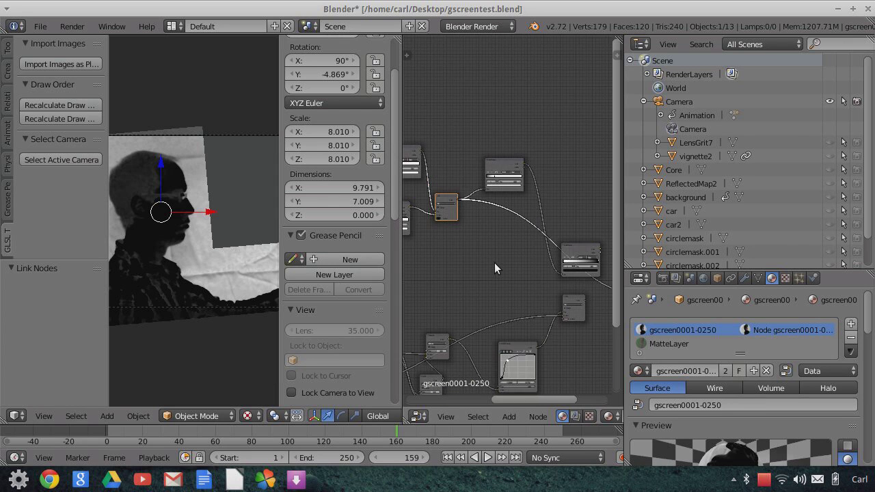
scroll(495, 263, up, 1)
middle_drag(494, 262, 476, 269)
scroll(475, 268, up, 4)
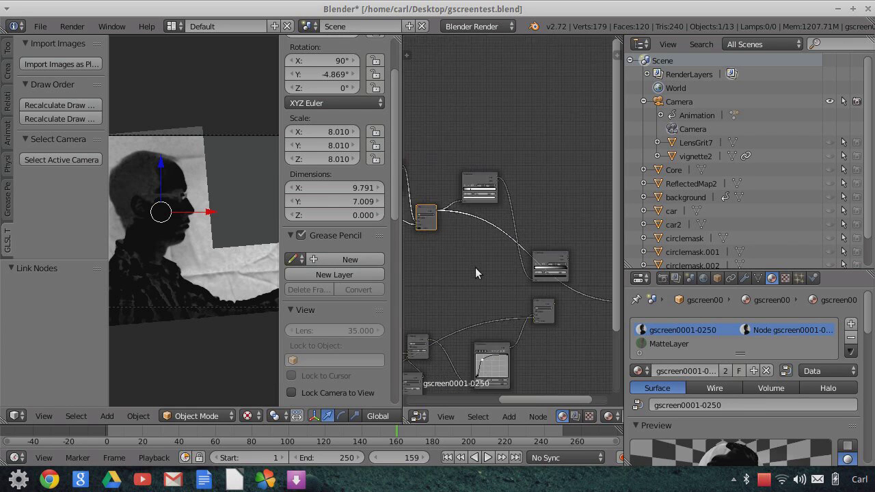
middle_drag(469, 242, 506, 279)
scroll(475, 274, up, 2)
scroll(477, 273, up, 4)
scroll(506, 278, up, 2)
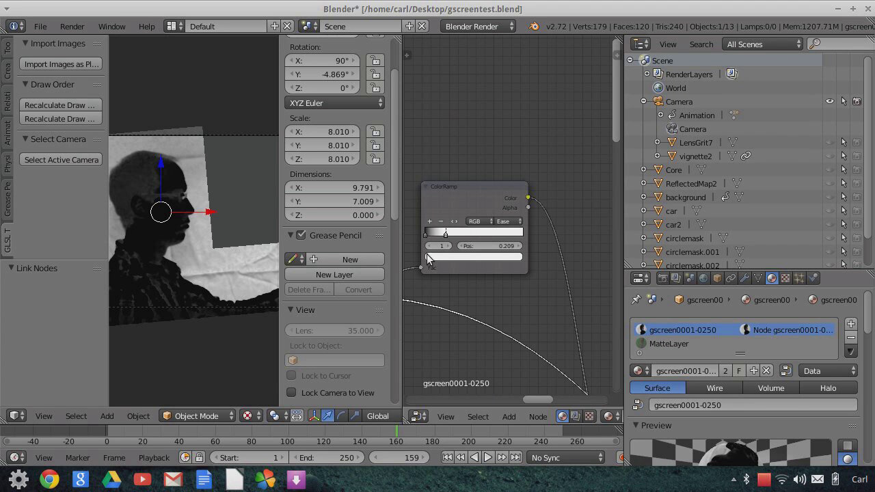
scroll(506, 284, down, 6)
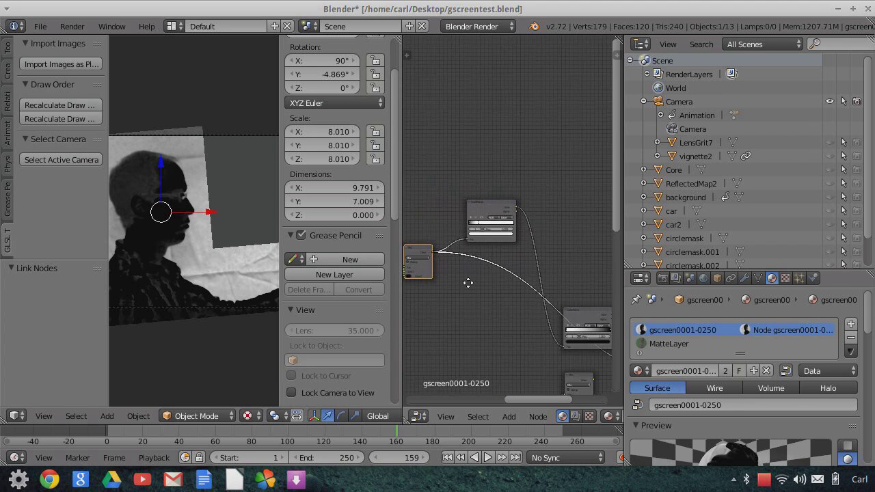
scroll(513, 308, down, 2)
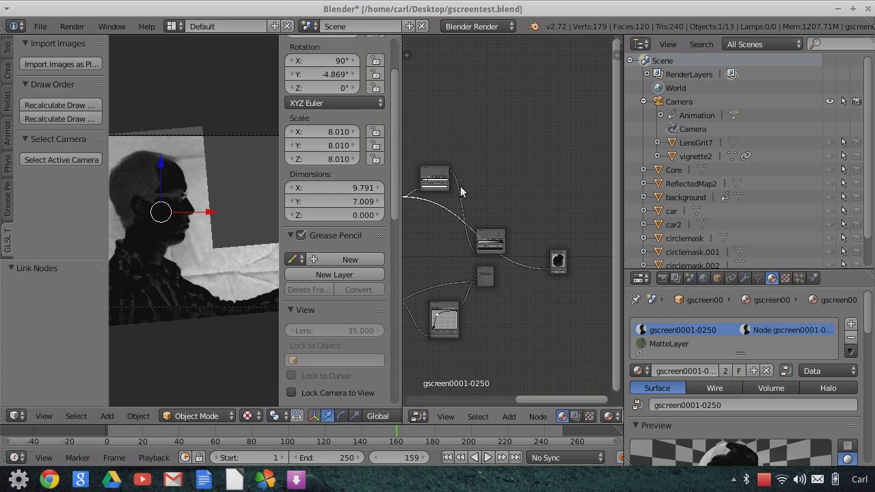
Link the Color output of the ColorRamp fed by the Mix node to the material Output and inspect the high-contrast silhouette.
drag(449, 176, 547, 268)
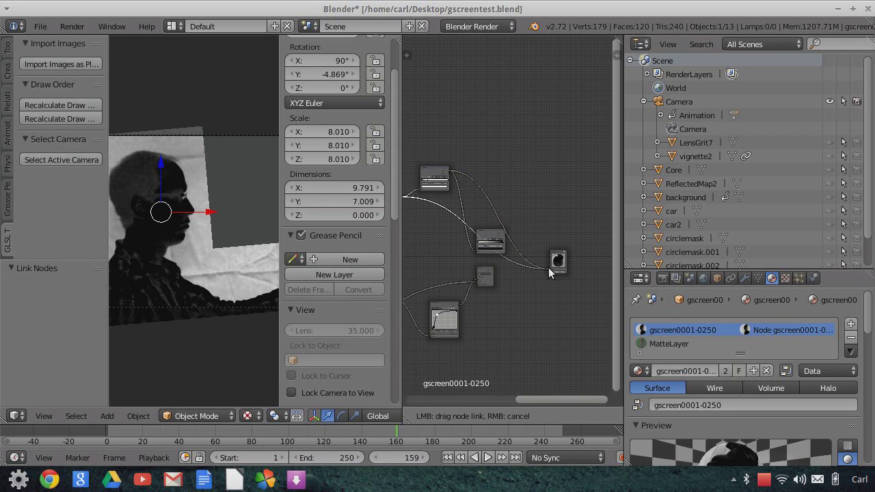
drag(372, 326, 245, 254)
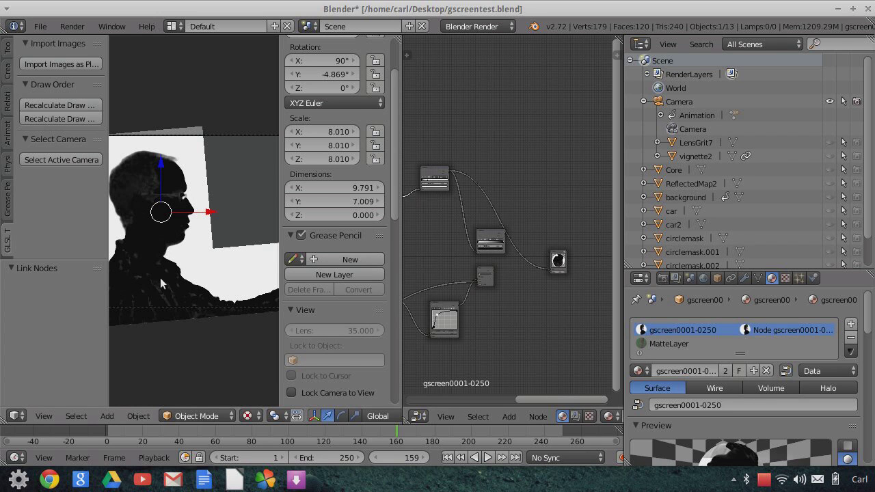
scroll(166, 292, up, 3)
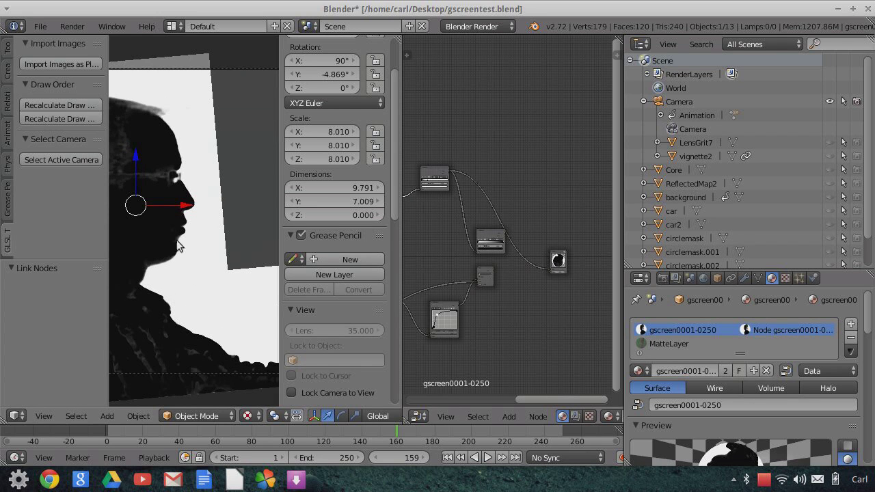
scroll(168, 321, down, 2)
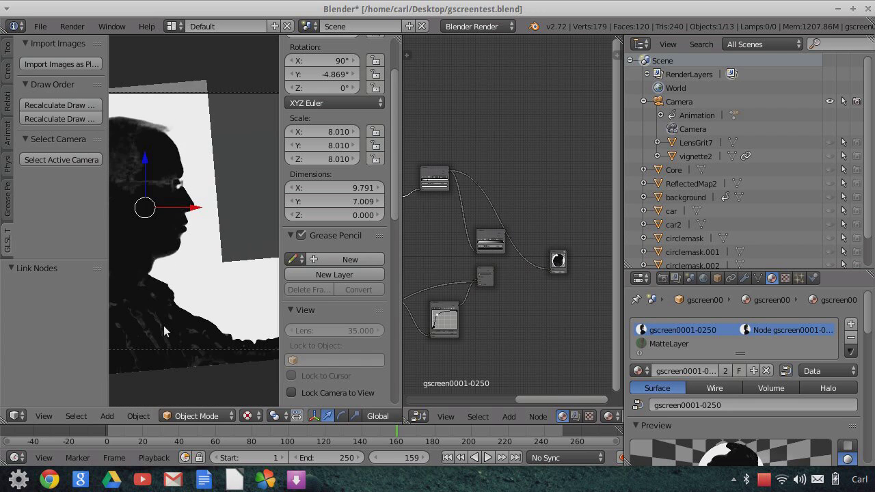
scroll(164, 324, down, 3)
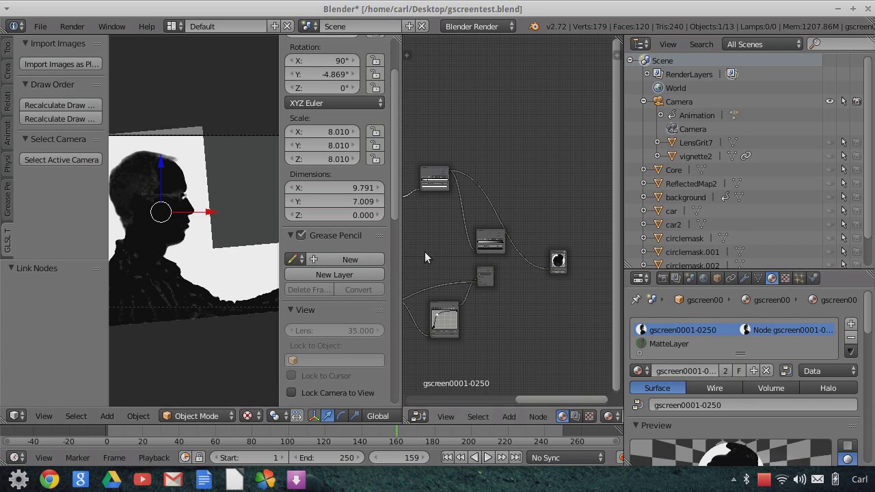
Connect the final white-to-black ColorRamp's Color output to the material Output node's Color input to invert the mask.
scroll(471, 269, up, 3)
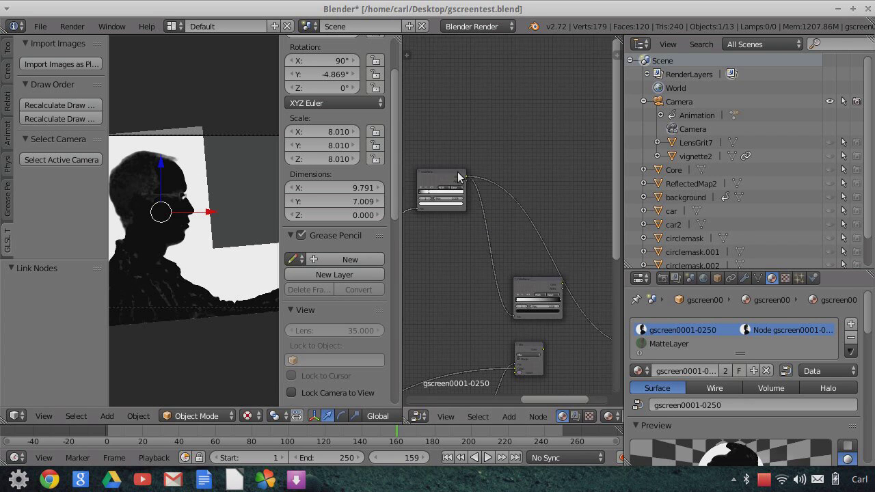
middle_drag(449, 283, 432, 229)
middle_drag(442, 186, 464, 154)
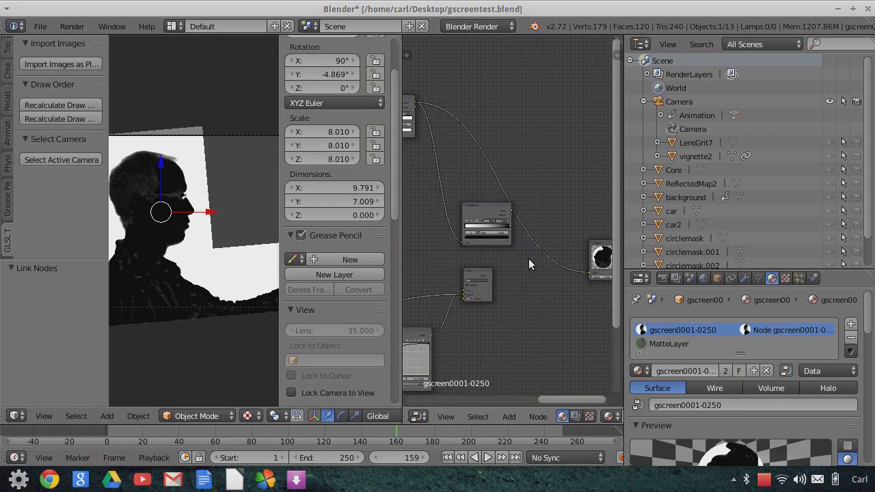
middle_drag(527, 247, 502, 248)
scroll(490, 291, up, 2)
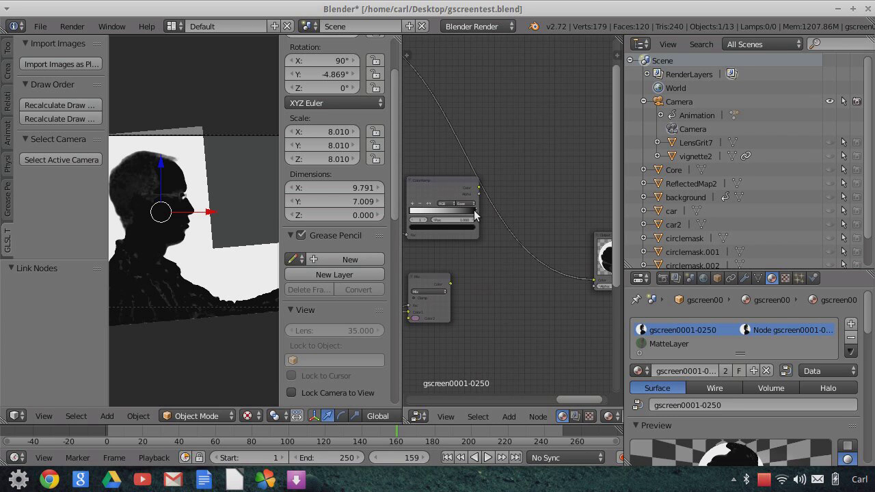
scroll(496, 258, down, 2)
scroll(495, 261, down, 1)
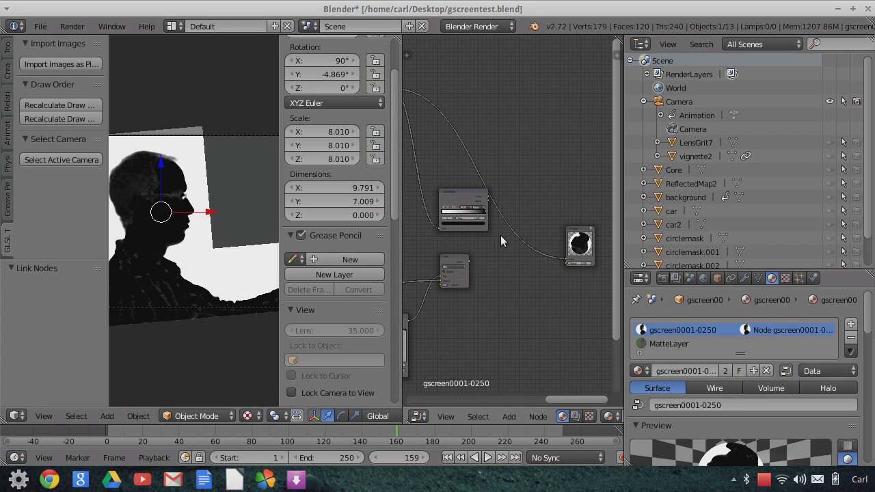
scroll(501, 233, up, 1)
drag(490, 198, 557, 250)
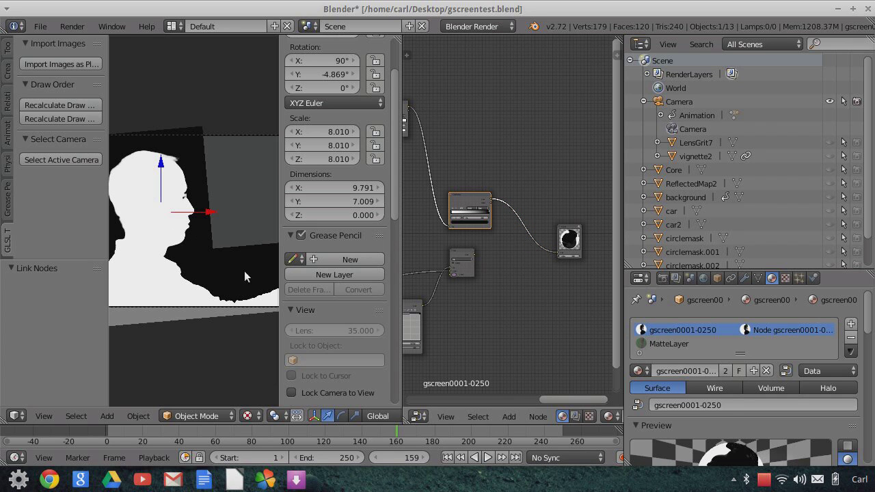
Compare the inverted mask in the 3D view with the white-to-black stops of the final ColorRamp.
scroll(186, 251, up, 2)
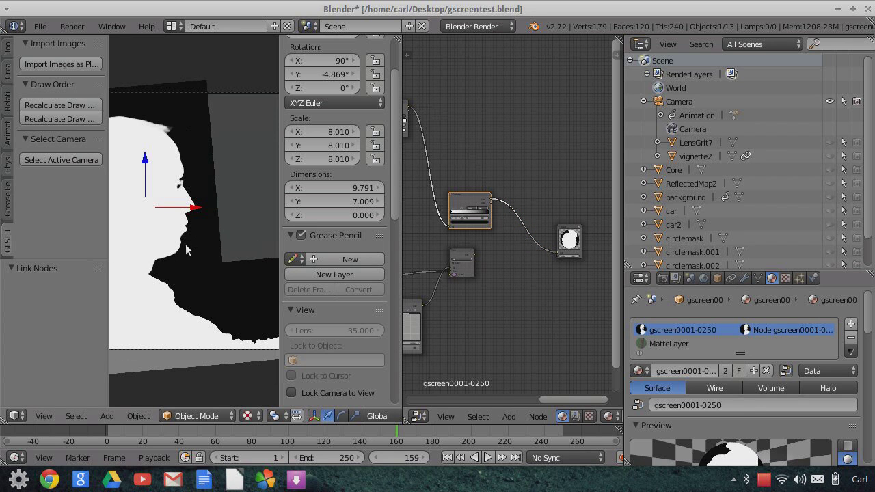
scroll(186, 250, down, 2)
scroll(506, 249, up, 1)
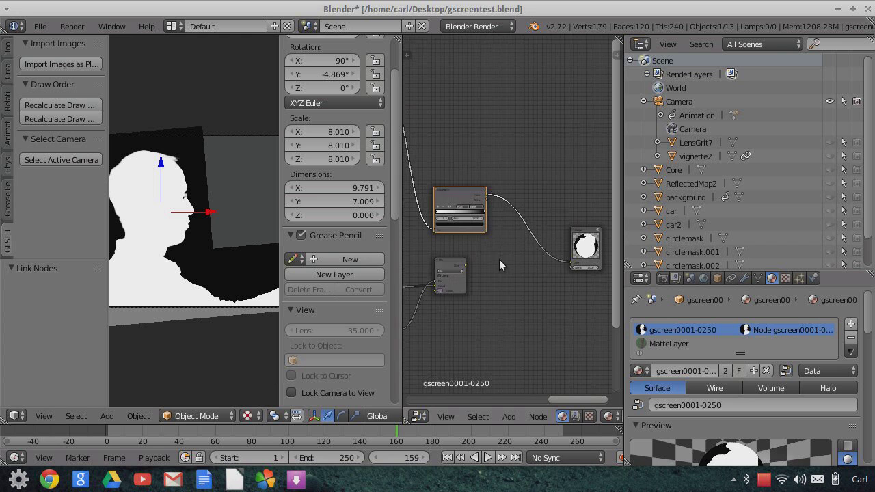
scroll(500, 261, up, 3)
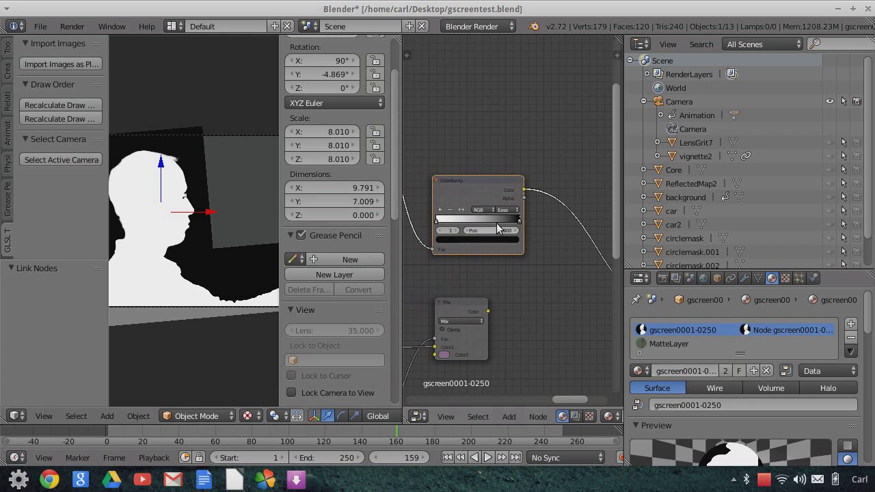
scroll(509, 278, down, 2)
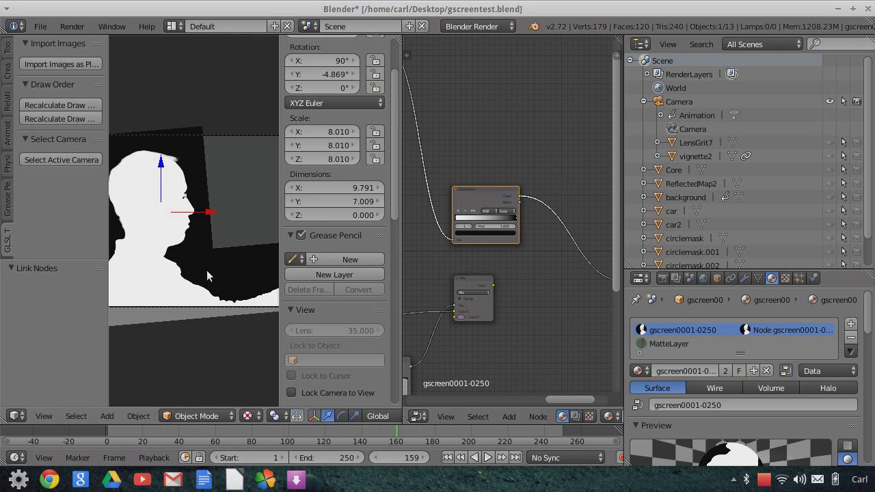
scroll(144, 282, up, 4)
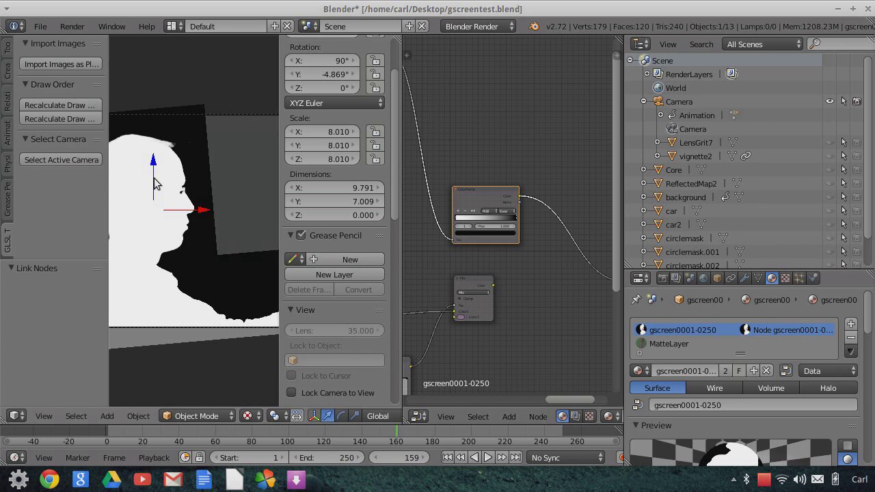
scroll(145, 261, down, 1)
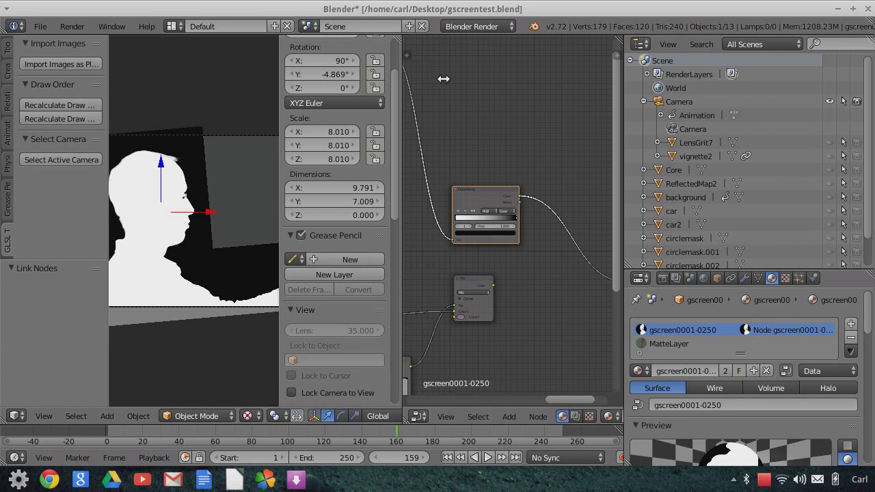
Widen the 3D view and inspect the mask's edges closely around the hair, face and shoulders.
drag(443, 79, 581, 109)
scroll(353, 275, up, 3)
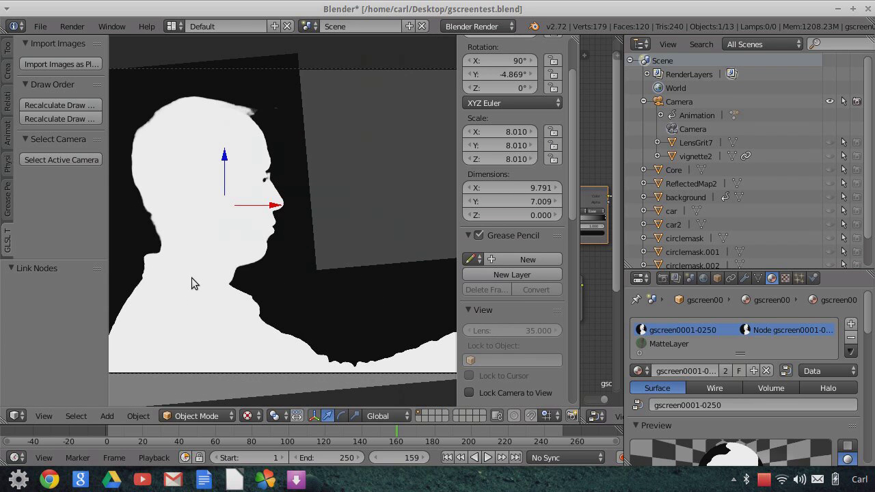
scroll(190, 276, up, 1)
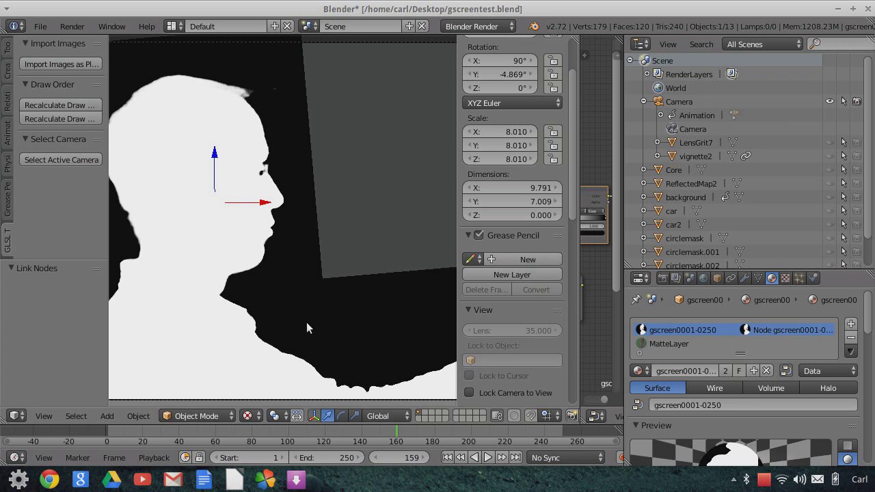
scroll(281, 225, up, 6)
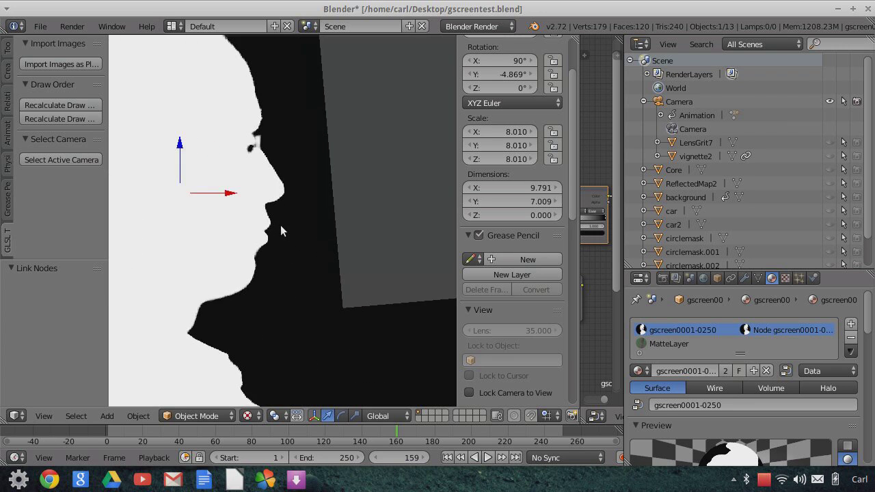
scroll(275, 233, down, 7)
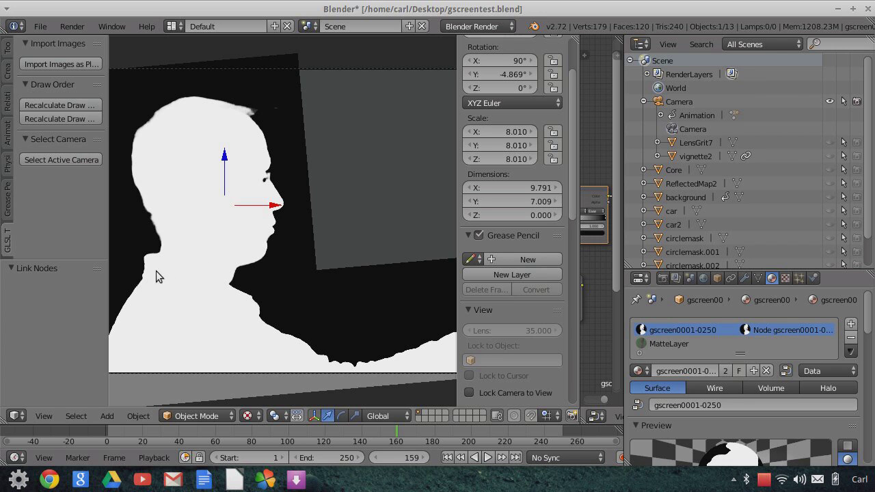
Link the lower Material node's Color output to the Color input of the Hue Saturation Value node.
scroll(212, 304, down, 1)
scroll(212, 304, down, 1)
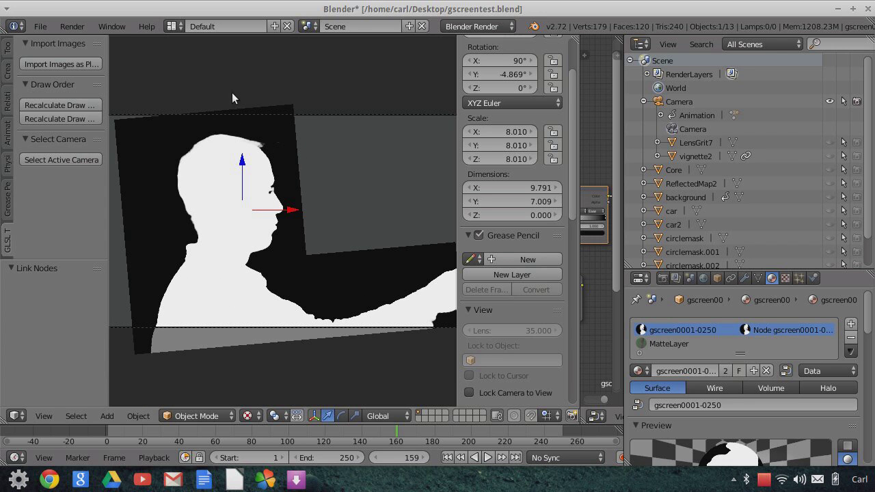
drag(580, 110, 255, 109)
scroll(448, 242, down, 8)
middle_drag(467, 264, 588, 288)
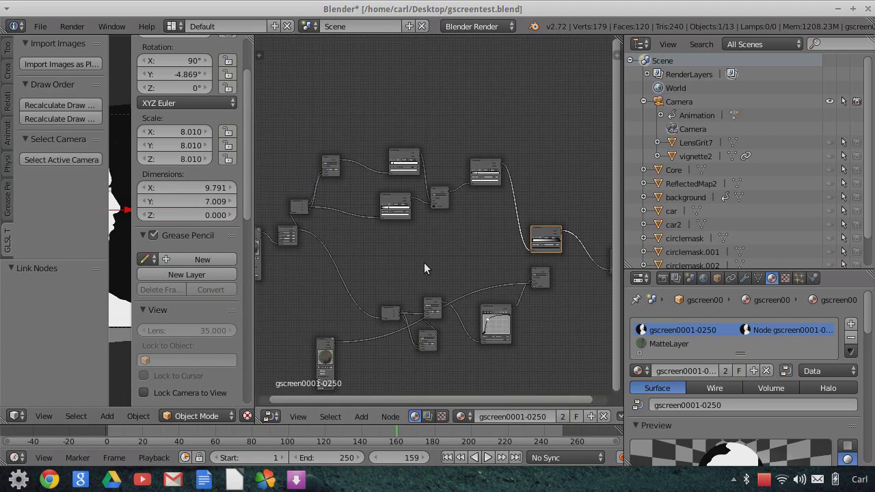
middle_drag(428, 264, 573, 257)
scroll(462, 287, up, 3)
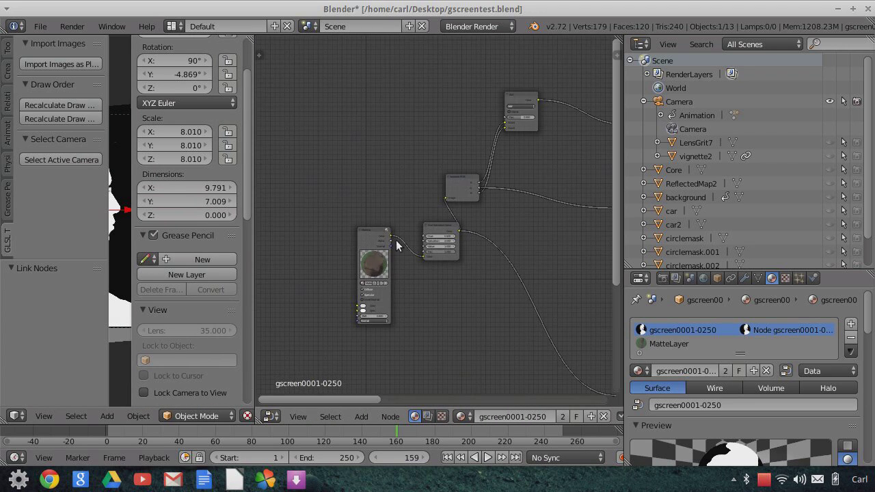
scroll(435, 294, down, 1)
scroll(460, 300, down, 2)
middle_drag(478, 274, 495, 228)
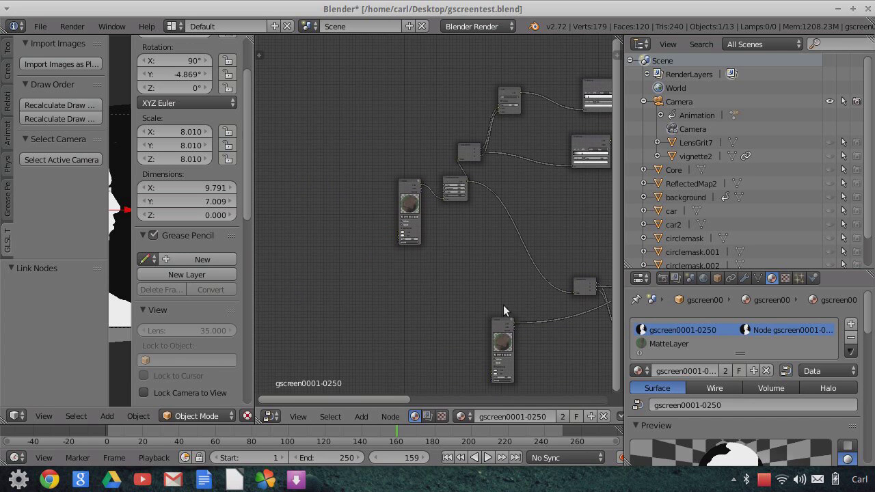
drag(515, 322, 443, 196)
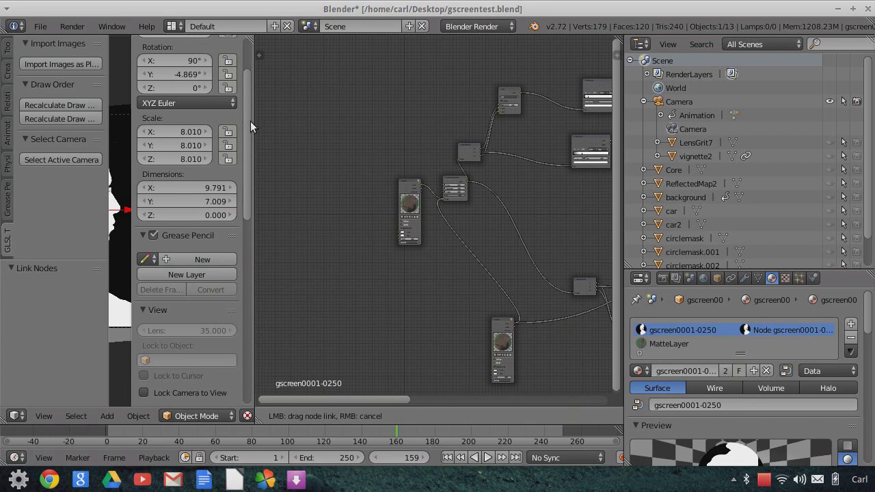
Inspect the mask in an enlarged 3D view around the hair, eye, nose, chin and shoulder for edge quality.
drag(254, 123, 390, 123)
drag(521, 179, 537, 179)
scroll(248, 318, up, 2)
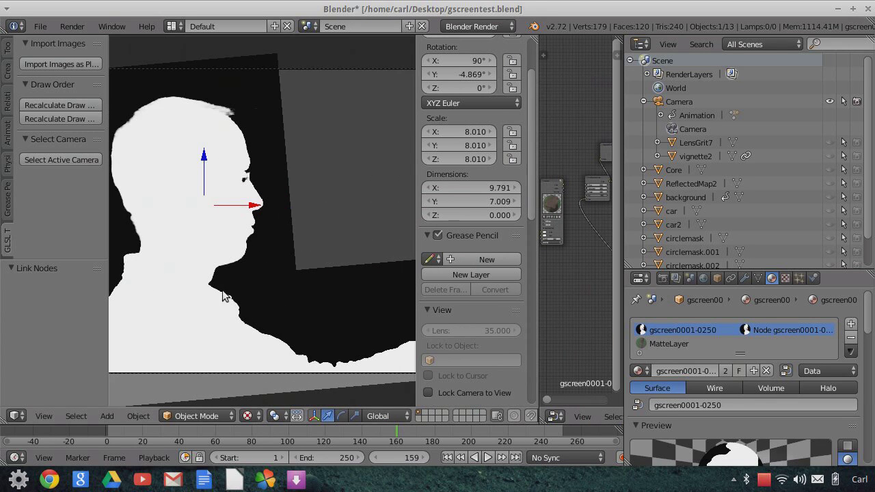
scroll(195, 271, up, 3)
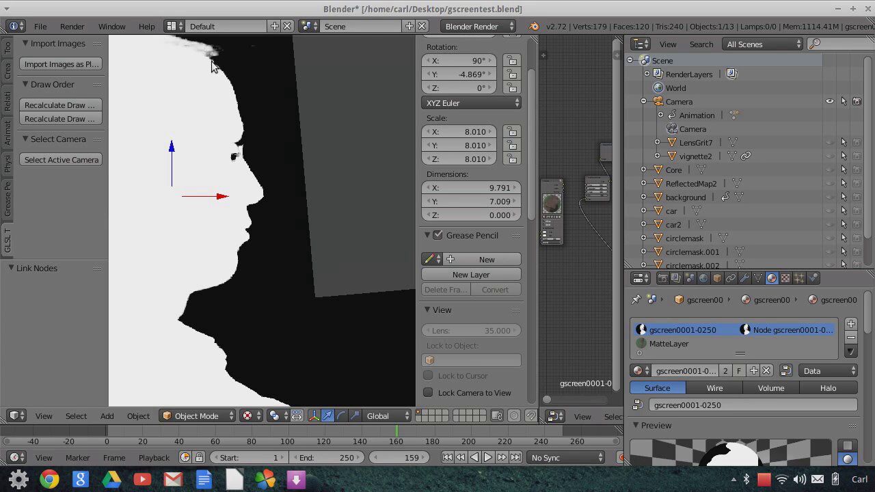
scroll(261, 212, up, 1)
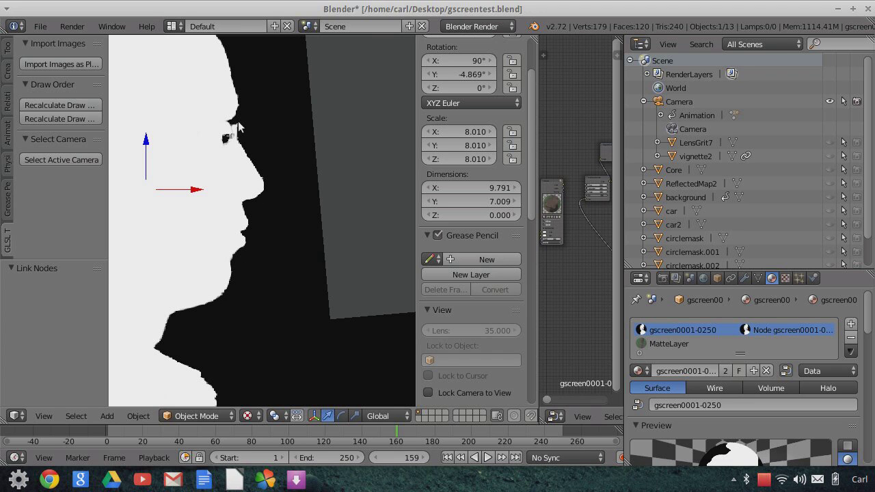
scroll(245, 205, up, 1)
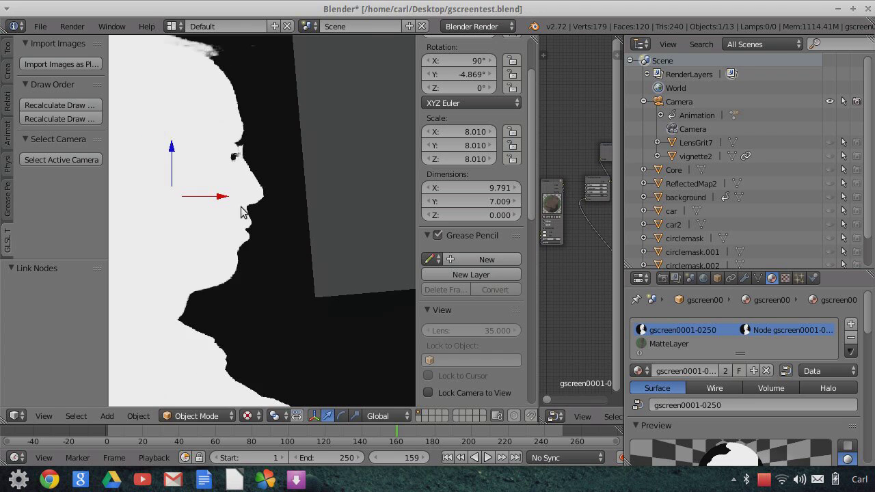
scroll(250, 241, up, 1)
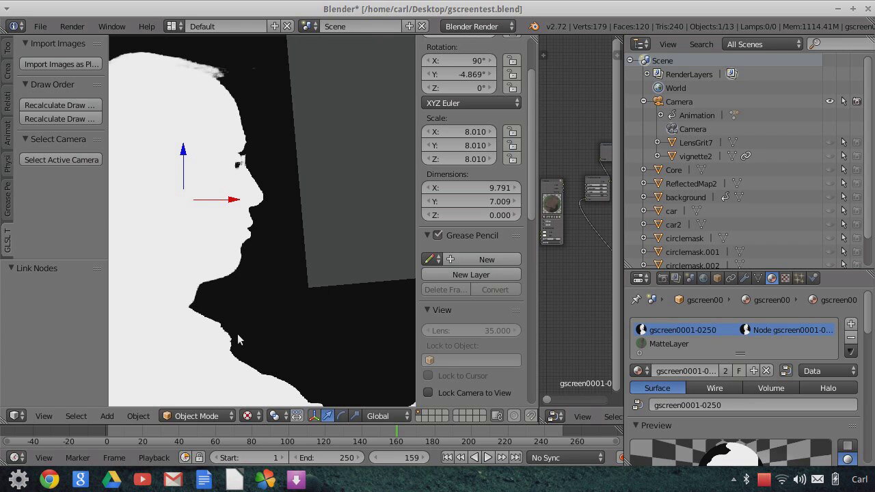
scroll(238, 333, down, 1)
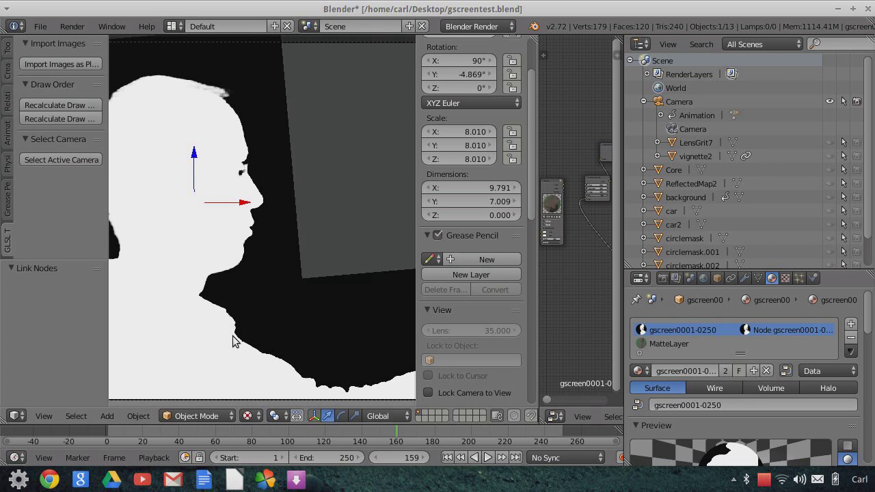
scroll(222, 336, up, 1)
scroll(246, 309, down, 1)
scroll(246, 310, down, 1)
middle_drag(577, 292, 600, 303)
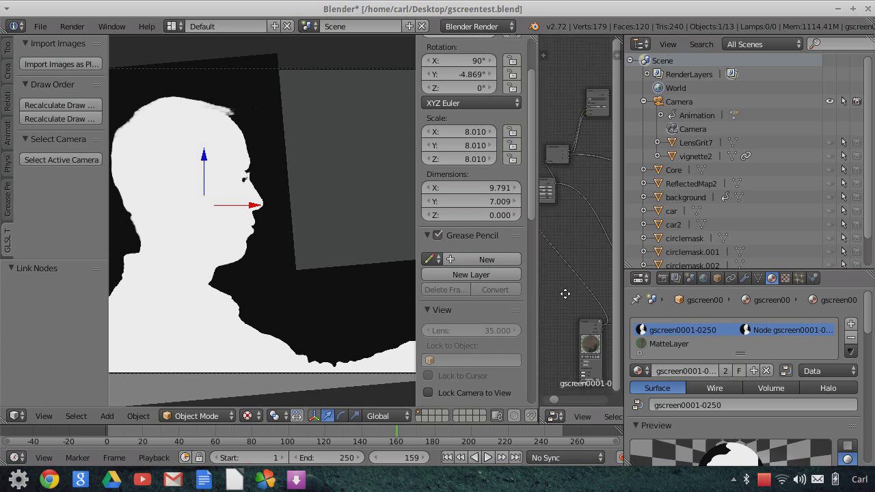
Reconnect the upper Material node's Color output to the Hue Saturation Value node's Color input and check the mask's edges.
drag(541, 158, 425, 171)
scroll(487, 281, up, 4)
drag(475, 188, 296, 288)
scroll(176, 278, up, 2)
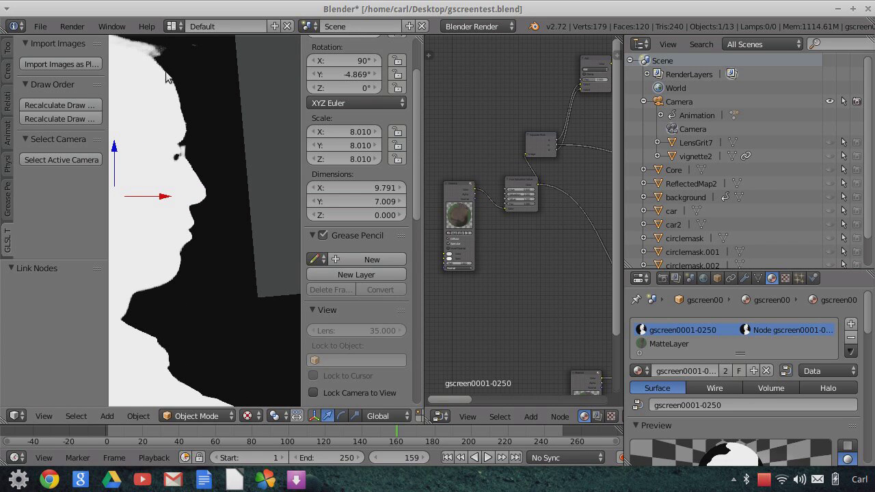
scroll(163, 239, down, 4)
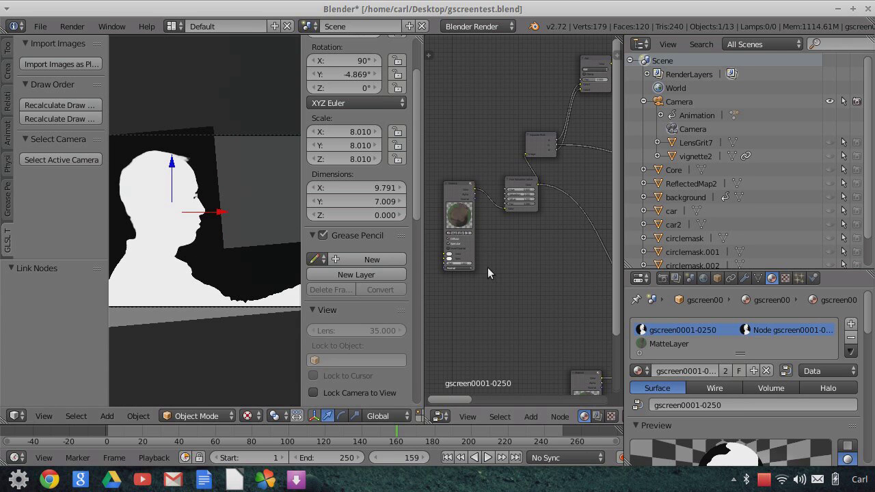
Follow the node tree to its end and examine the Color and Alpha inputs of the Output node.
scroll(487, 267, down, 1)
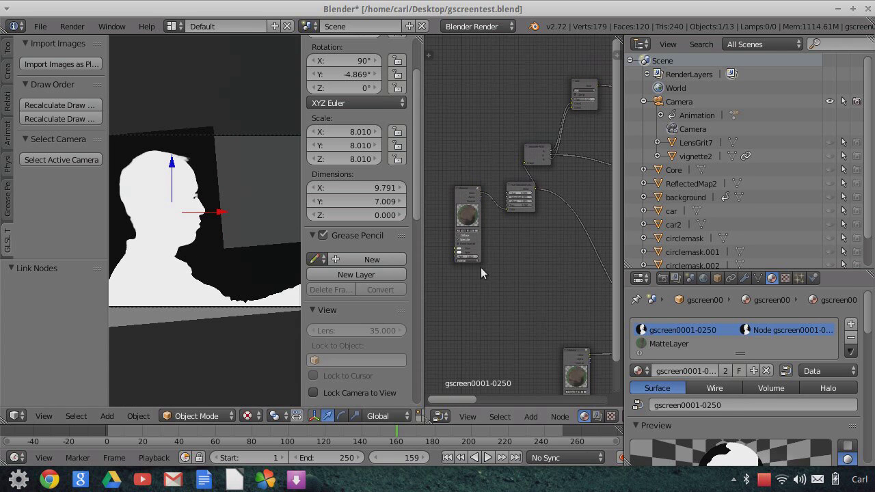
scroll(245, 215, down, 2)
middle_drag(458, 250, 613, 233)
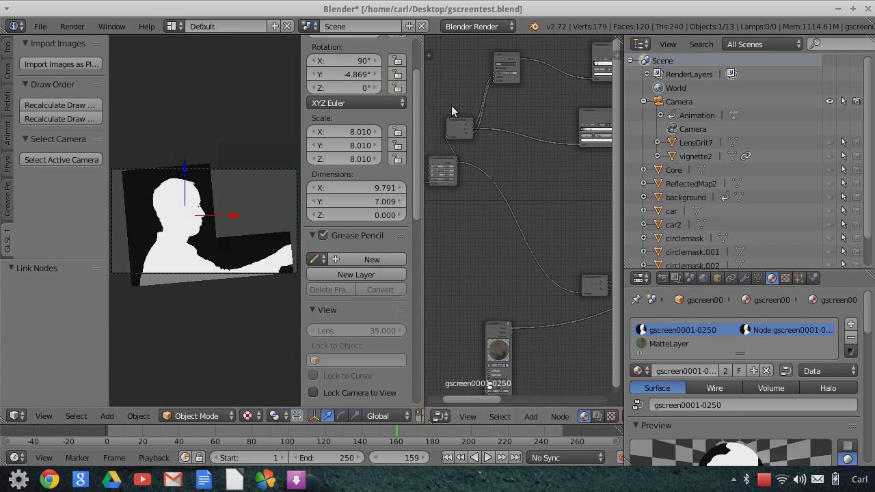
drag(422, 101, 294, 101)
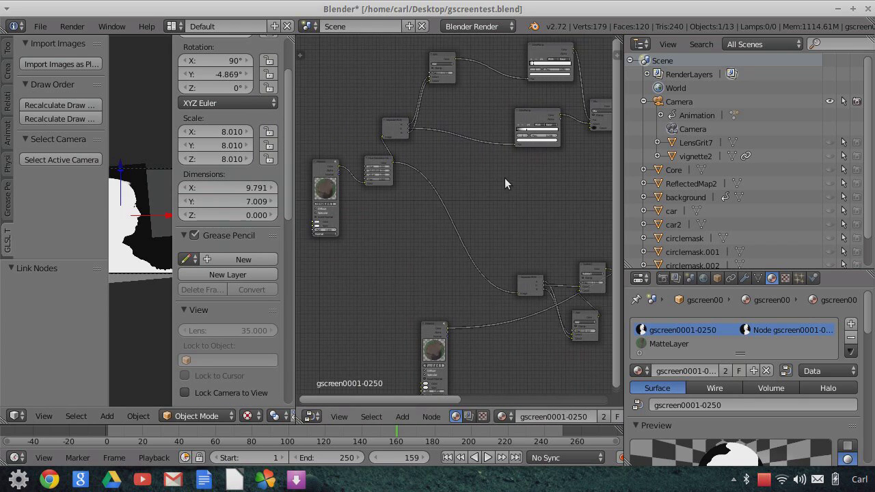
middle_drag(516, 191, 315, 185)
middle_drag(553, 273, 466, 244)
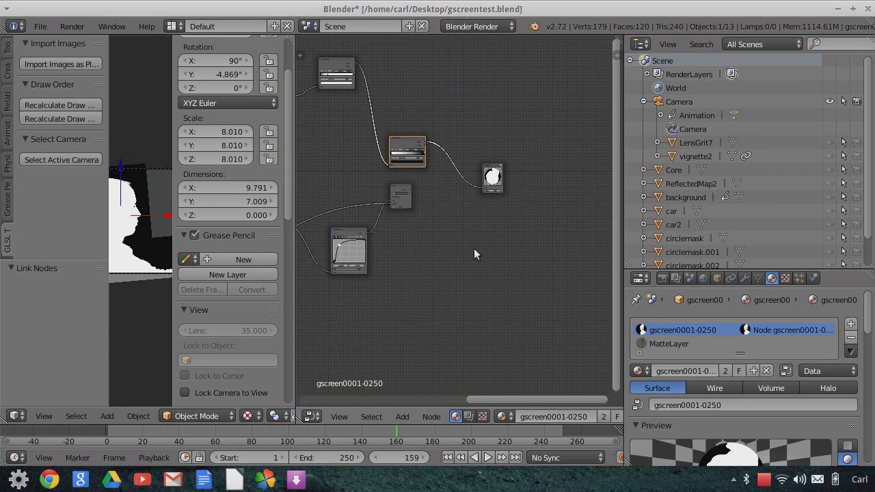
scroll(491, 254, up, 5)
scroll(494, 258, up, 3)
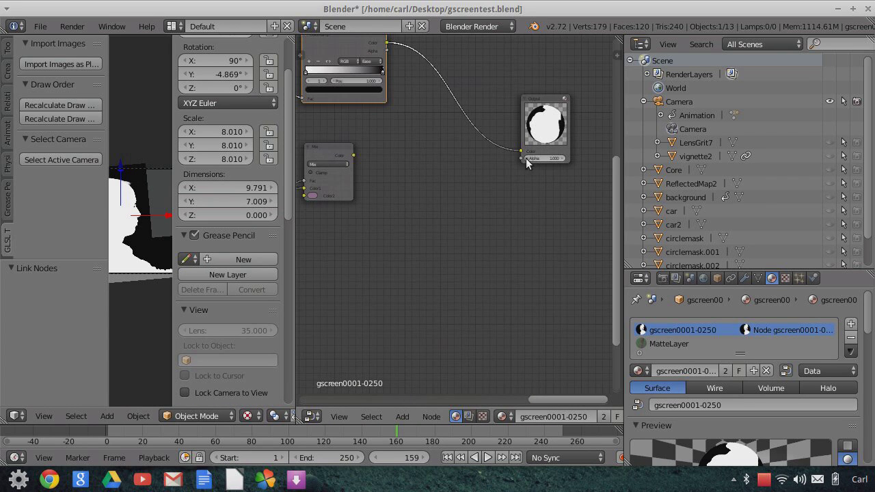
Link the lower Material node's Color output to the Output node's Color input.
scroll(494, 270, down, 3)
middle_drag(492, 275, 549, 260)
scroll(549, 273, down, 4)
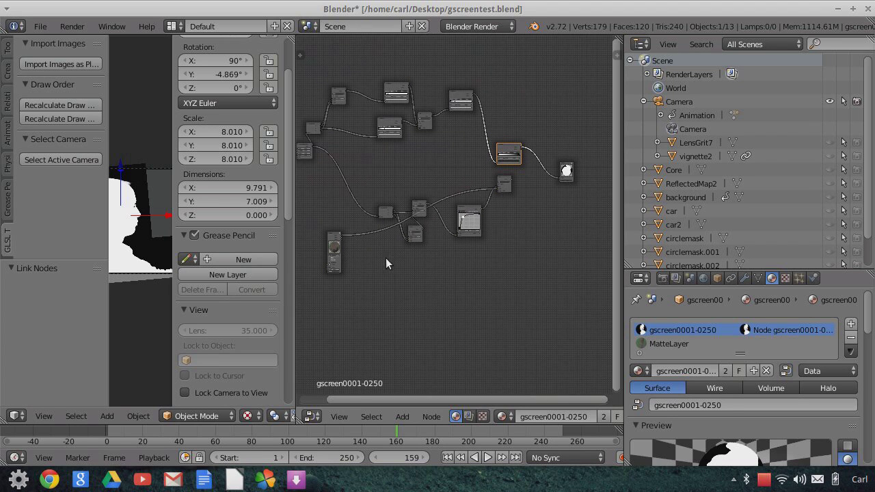
drag(342, 235, 523, 268)
scroll(509, 266, down, 2)
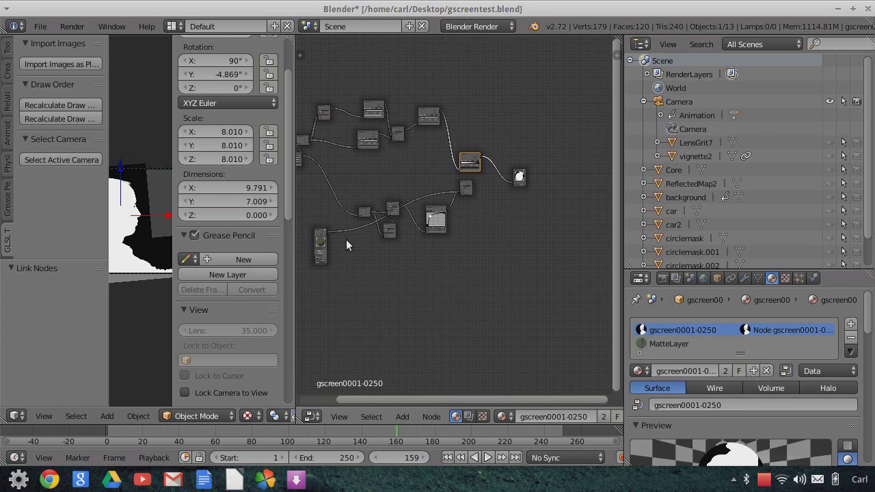
mouse_move(326, 231)
mouse_down()
mouse_move(397, 225)
mouse_move(512, 181)
mouse_up()
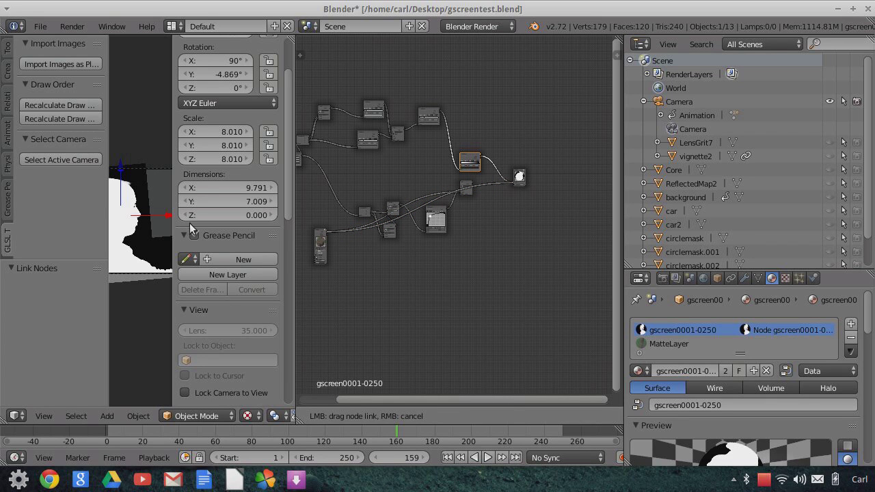
Hide the 3D view's properties region to enlarge the visible area of the green-screen footage.
scroll(147, 232, up, 3)
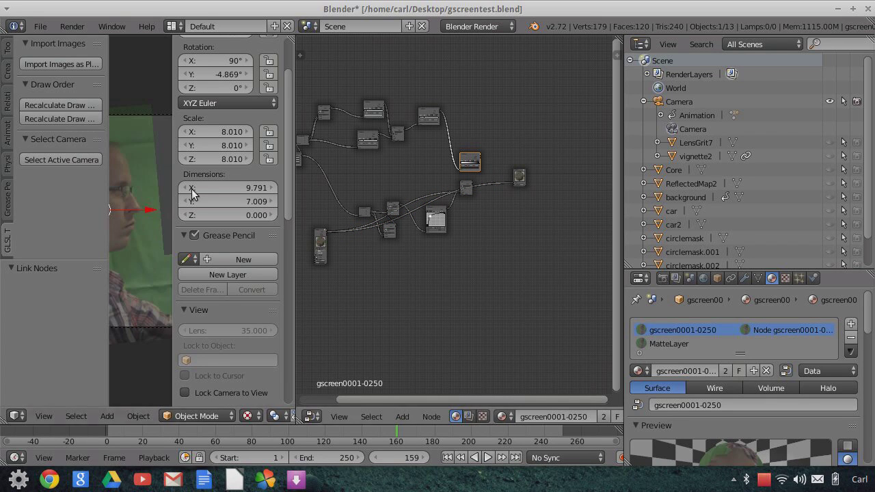
scroll(132, 225, up, 2)
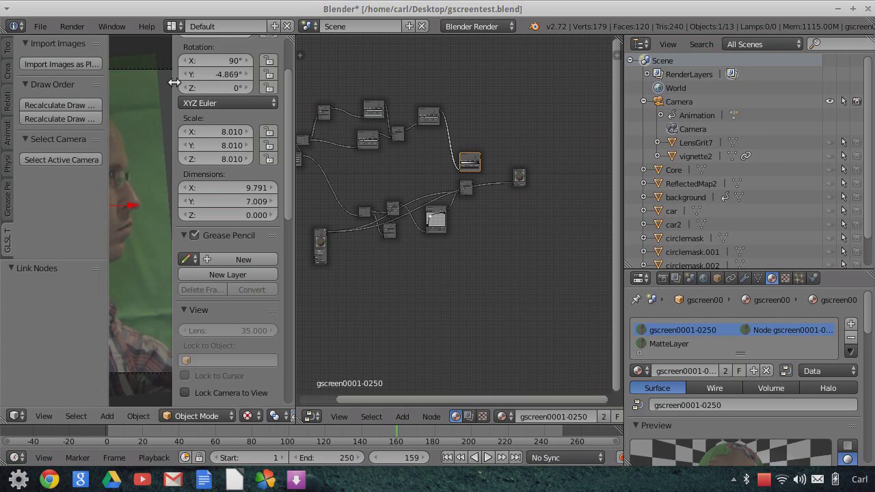
drag(174, 83, 317, 94)
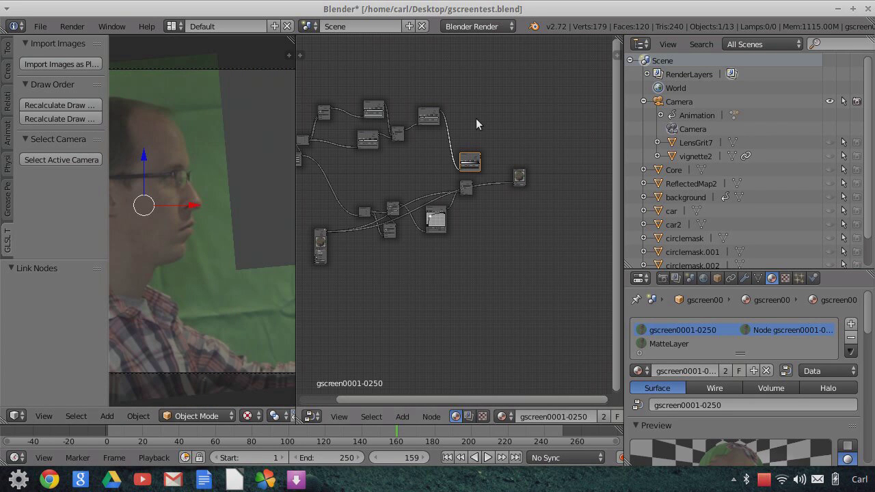
Connect the final ColorRamp's Color output to the Output node's Alpha input to key out the green background.
scroll(490, 235, up, 2)
scroll(508, 239, up, 1)
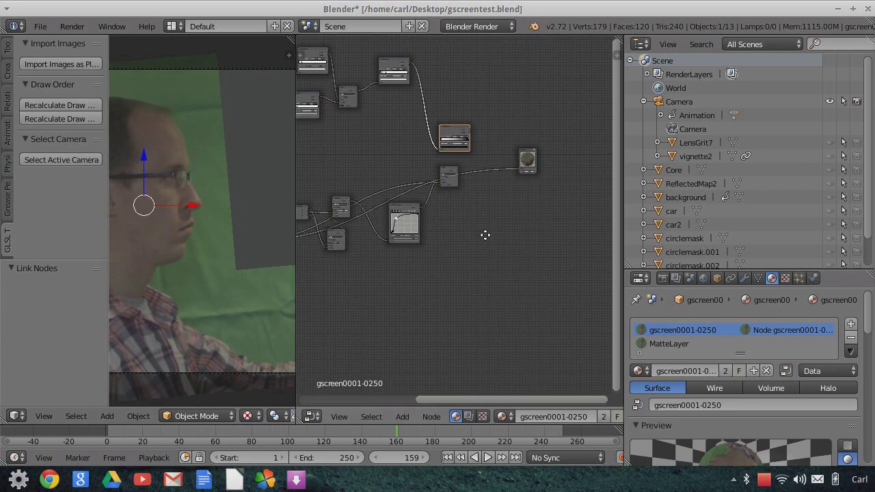
drag(473, 134, 517, 175)
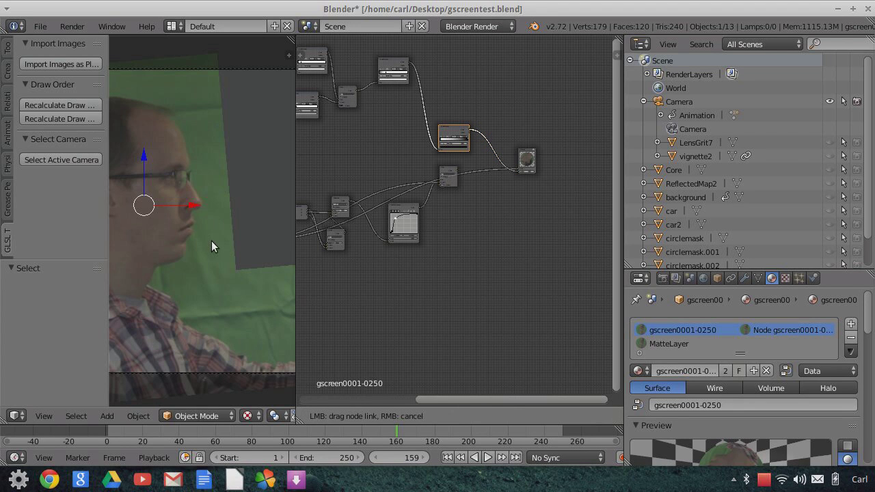
drag(204, 247, 203, 241)
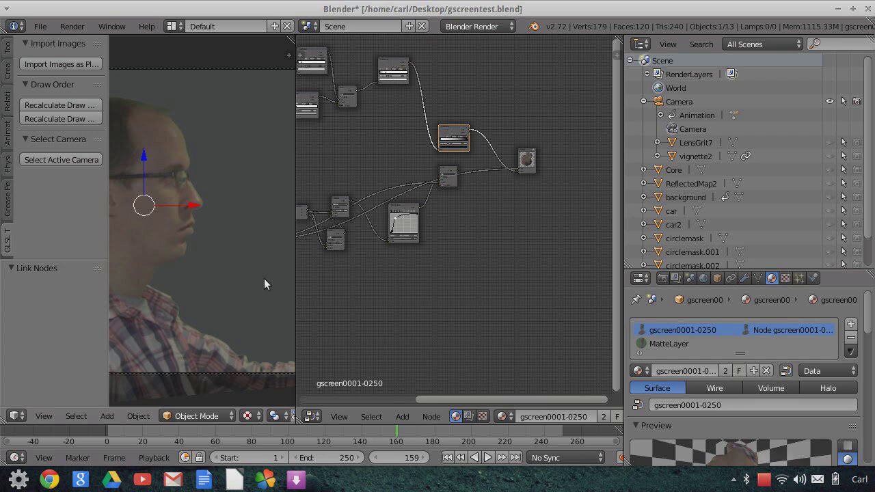
Inspect the keyed footage closely for green fringing along the forehead, glasses, nose, mouth and chin.
scroll(198, 305, up, 4)
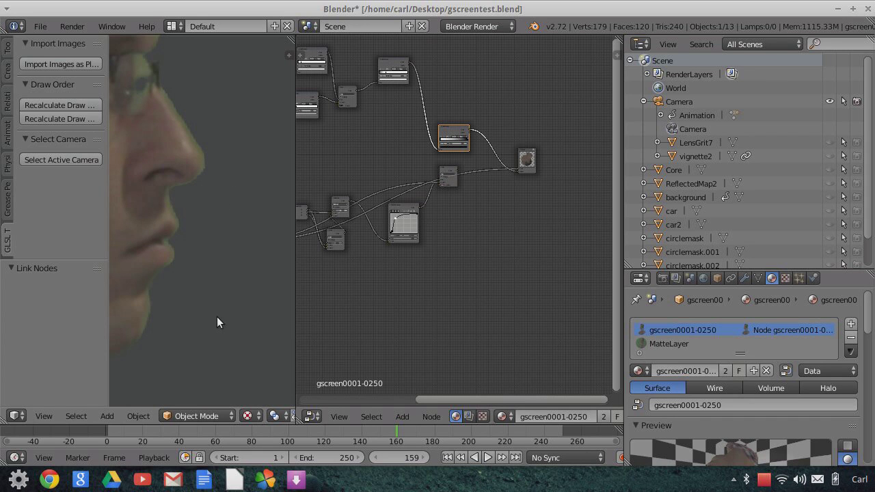
scroll(216, 314, down, 4)
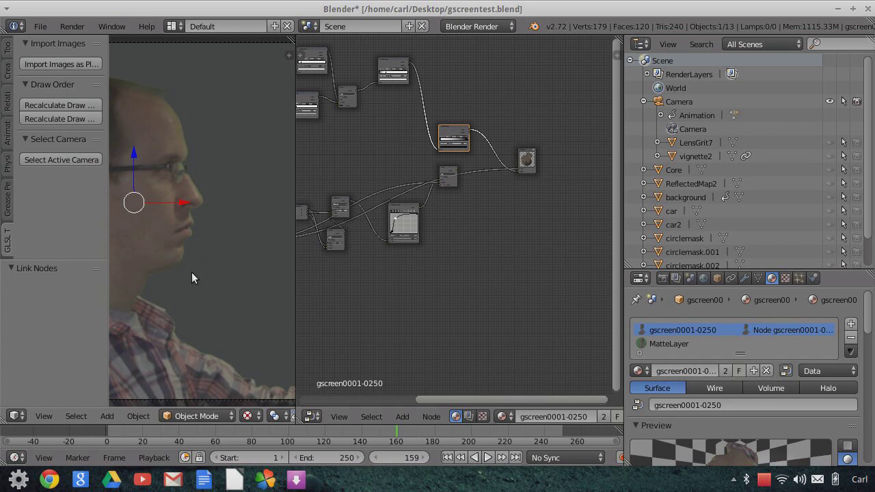
scroll(192, 272, up, 4)
scroll(200, 198, down, 2)
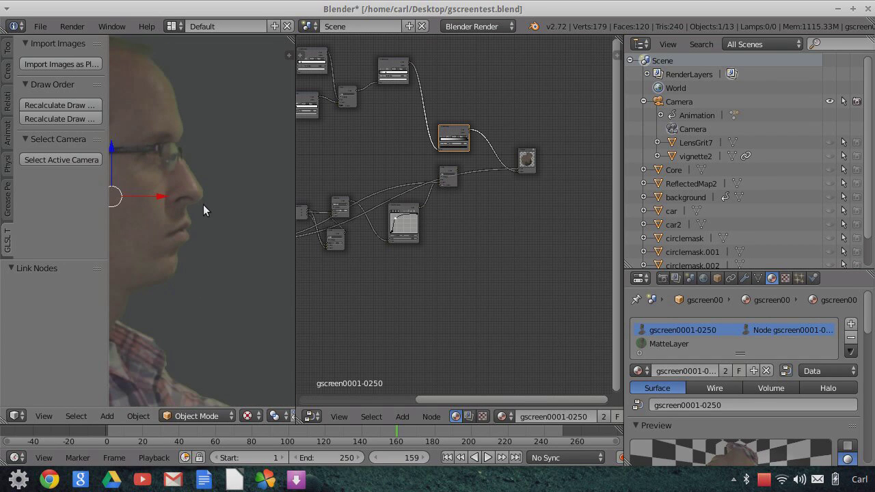
scroll(218, 218, up, 3)
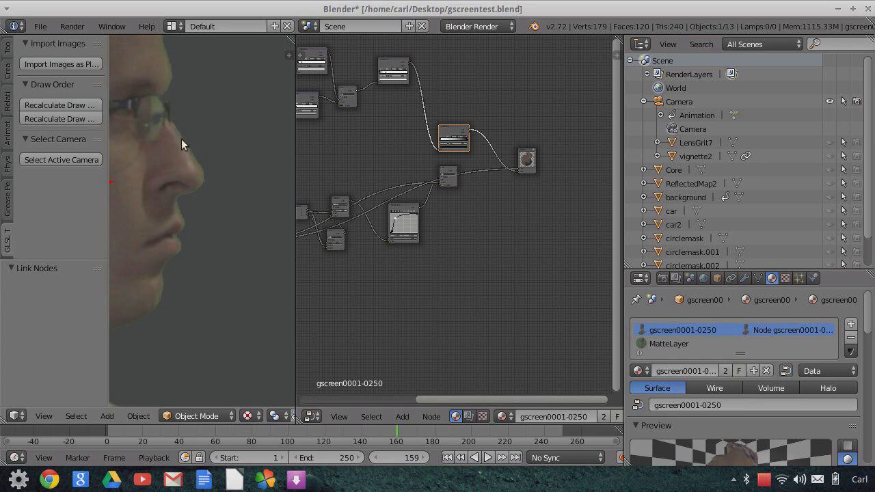
scroll(205, 232, down, 3)
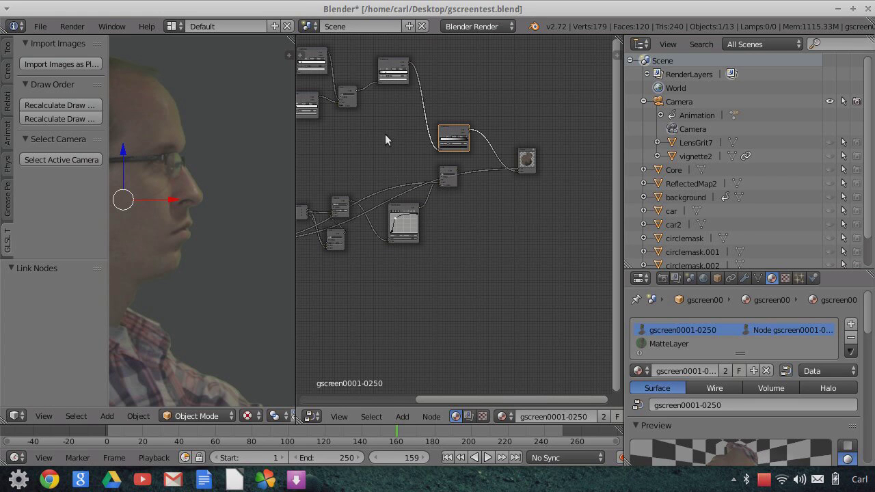
scroll(504, 203, up, 2)
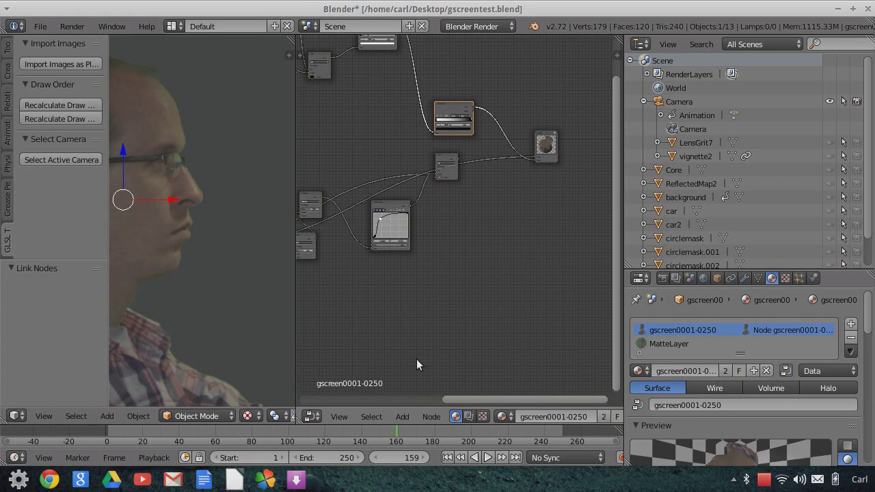
click(402, 417)
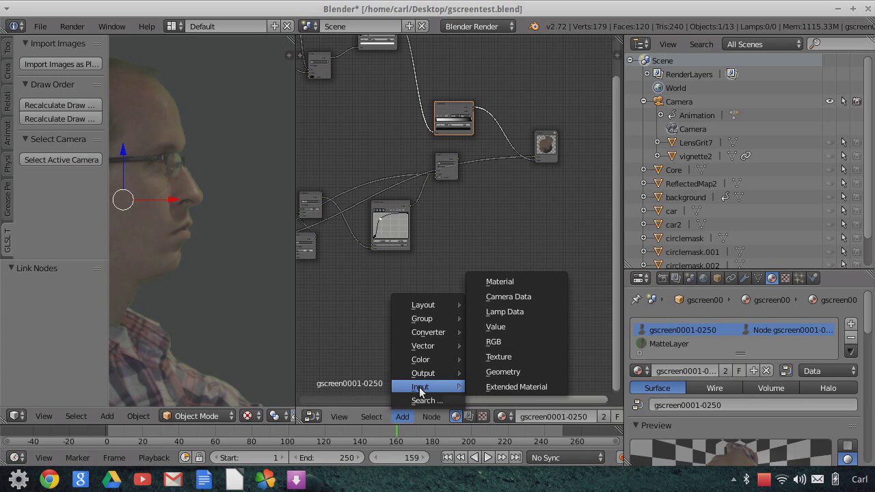
mouse_move(427, 362)
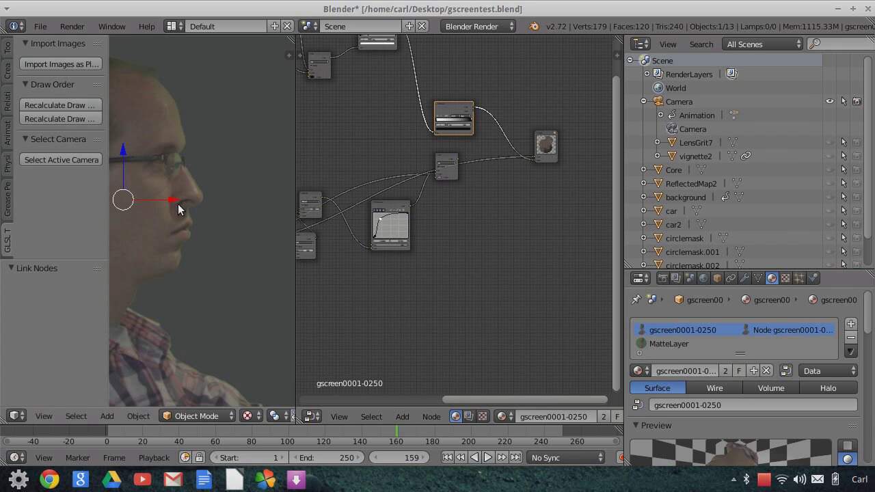
Examine the outline of the keyed face around the glasses, nose, lips and chin for leftover green edges.
scroll(185, 205, up, 4)
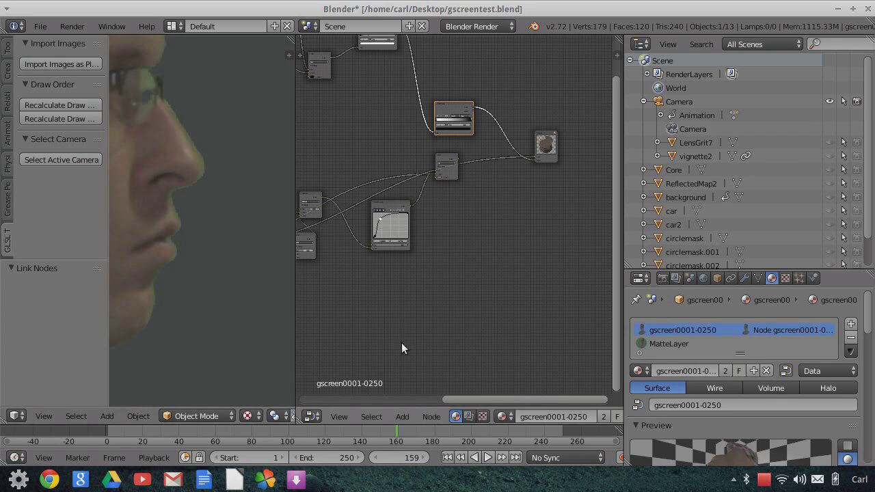
scroll(226, 243, down, 3)
scroll(230, 251, down, 2)
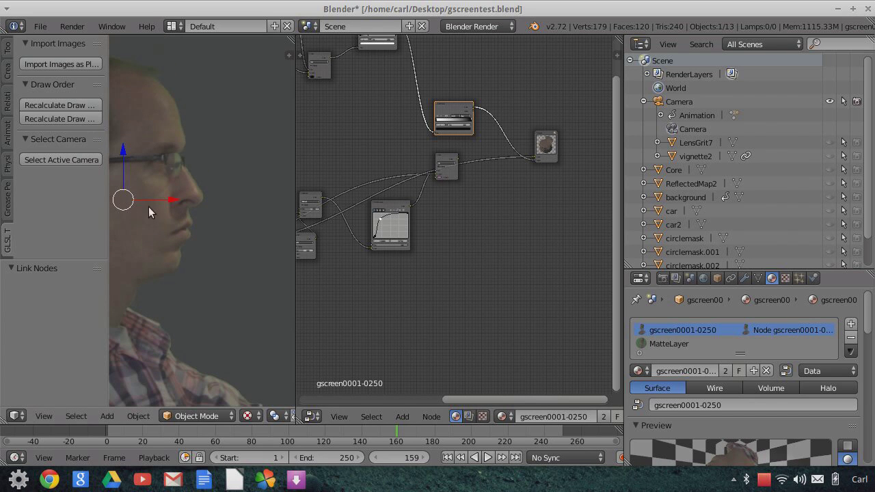
scroll(175, 158, up, 2)
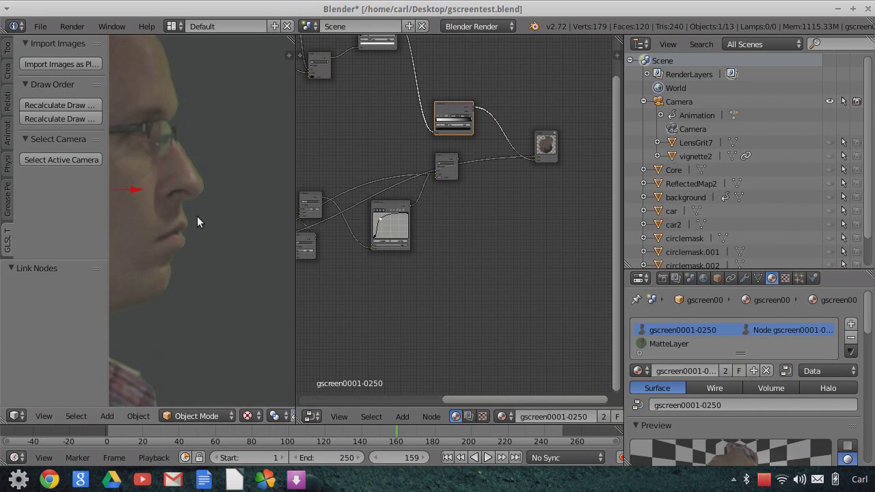
scroll(383, 296, down, 4)
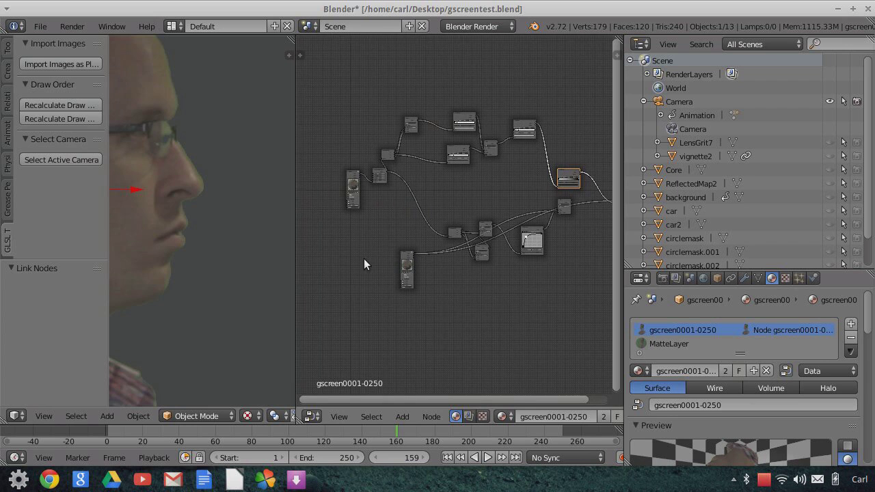
Trace the node chain from the Hue Saturation Value node to the lower Separate RGB node.
scroll(369, 264, up, 5)
scroll(395, 220, up, 3)
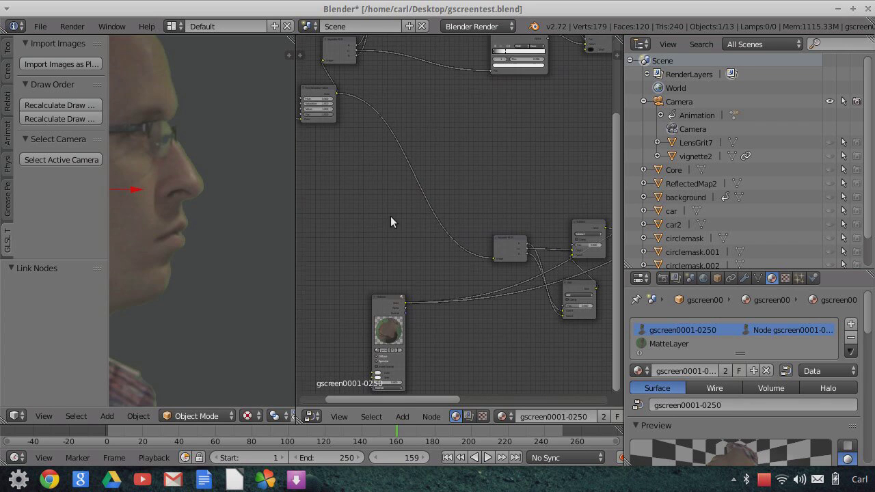
scroll(317, 90, up, 3)
middle_drag(351, 190, 435, 238)
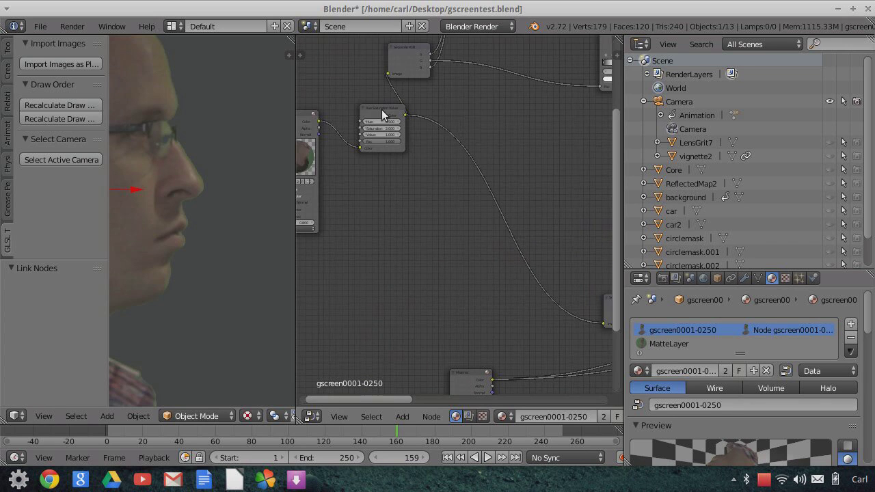
scroll(381, 114, up, 1)
middle_drag(433, 72, 427, 142)
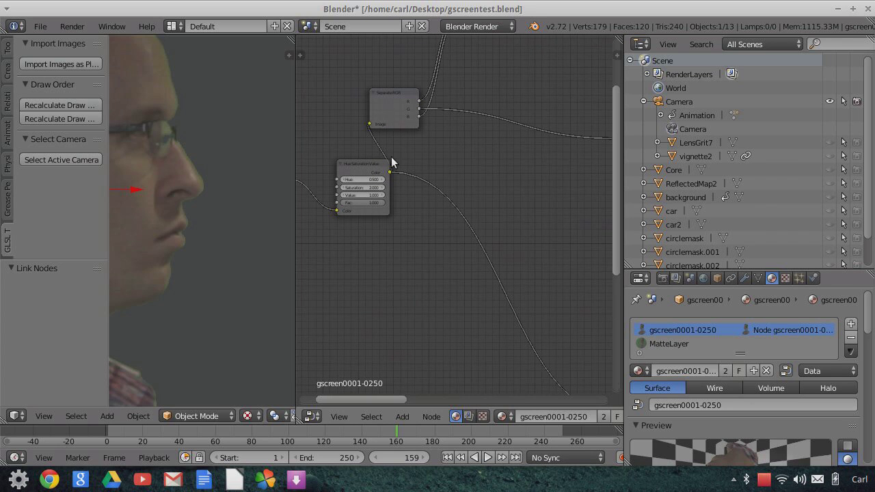
middle_drag(550, 209, 343, 124)
scroll(452, 222, up, 3)
middle_drag(469, 235, 433, 83)
scroll(465, 131, down, 1)
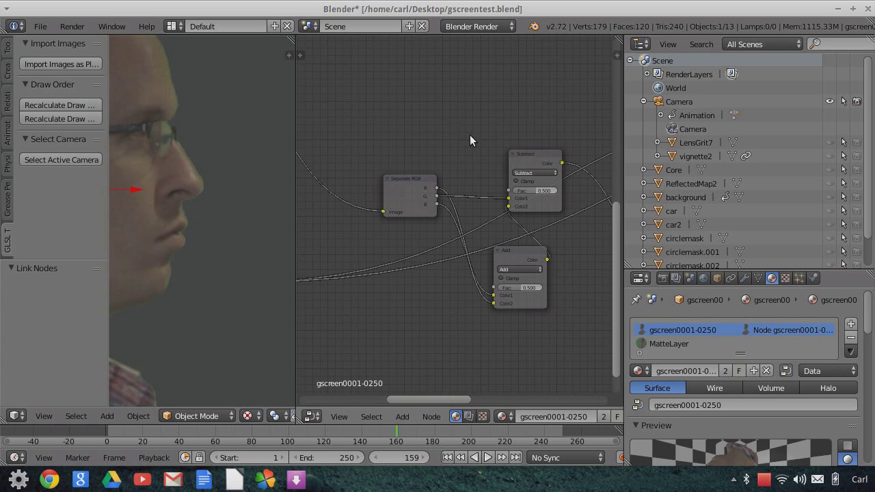
Examine how the lower Separate RGB channels feed the Add and Subtract nodes and how Subtract reaches the RGB Curves node.
middle_drag(465, 132, 410, 88)
scroll(389, 183, up, 1)
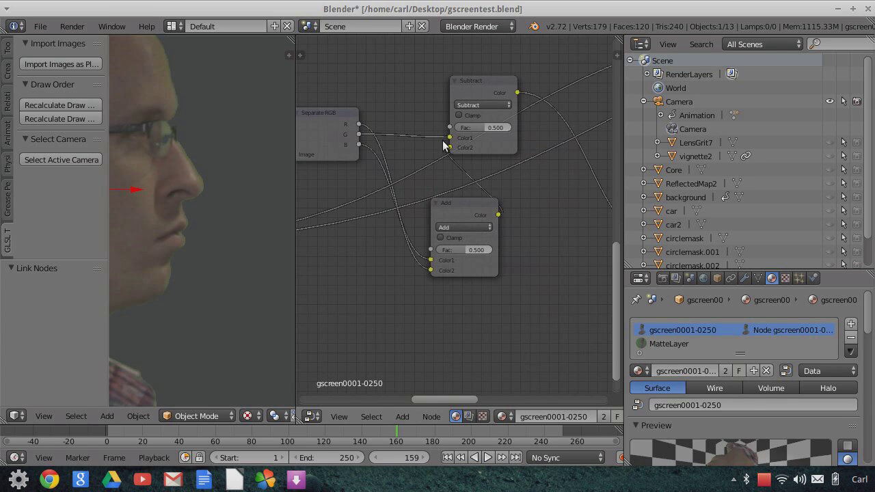
scroll(547, 198, down, 1)
middle_drag(575, 214, 507, 210)
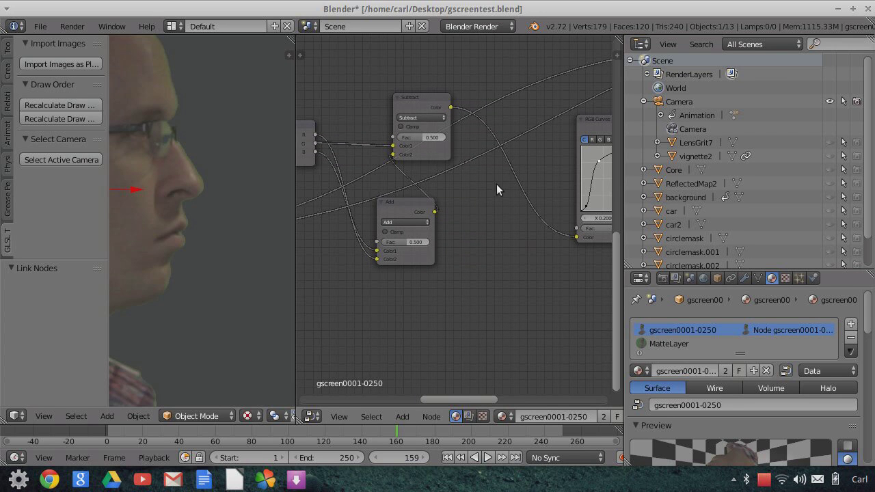
middle_drag(486, 199, 463, 209)
middle_drag(427, 231, 485, 202)
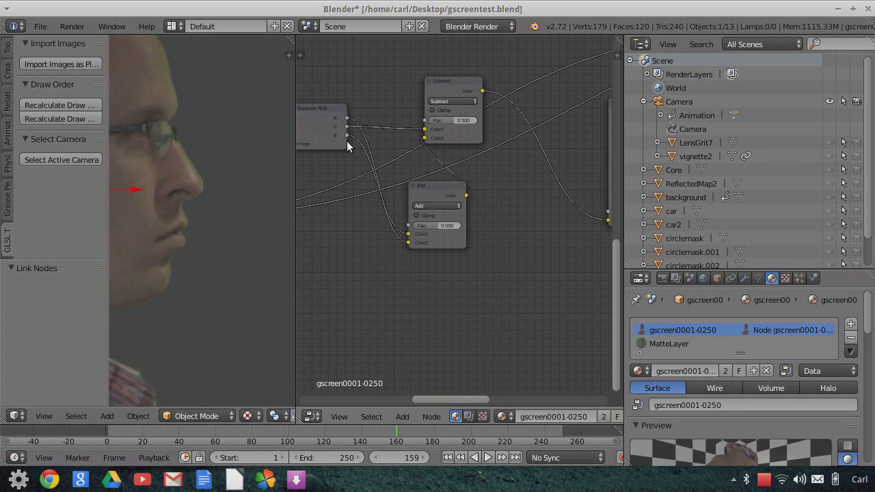
middle_drag(446, 283, 478, 254)
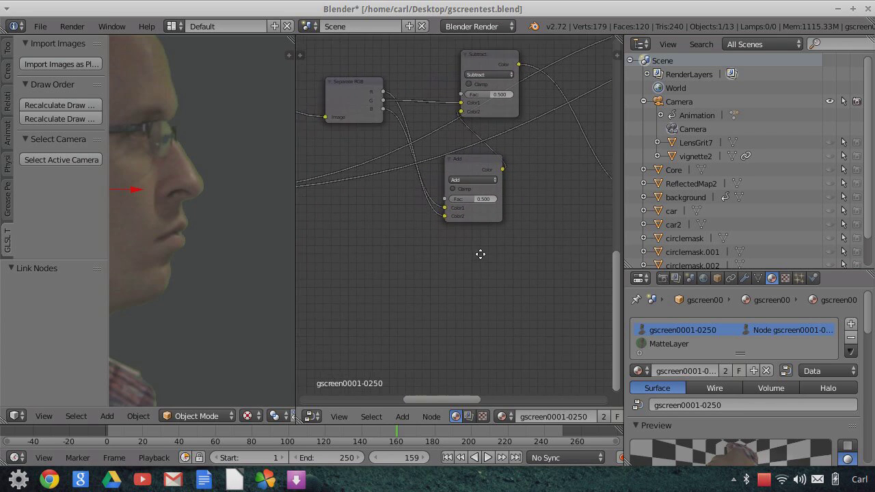
scroll(459, 205, up, 1)
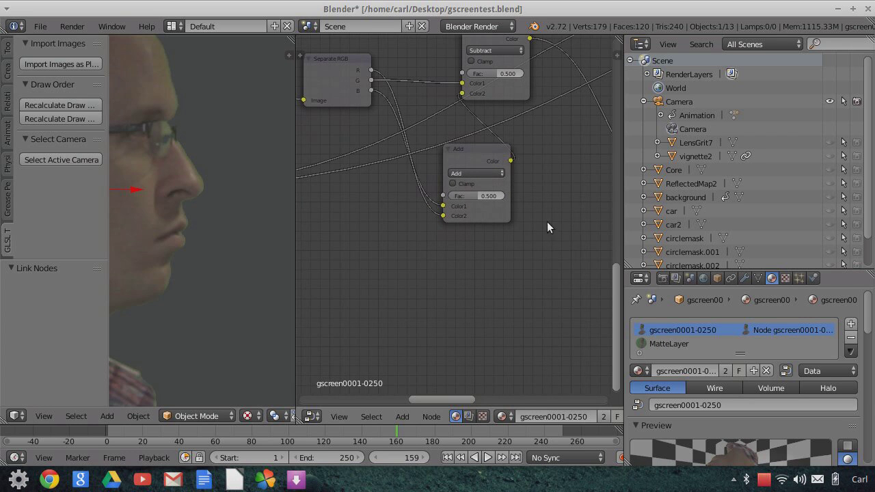
middle_drag(464, 160, 421, 188)
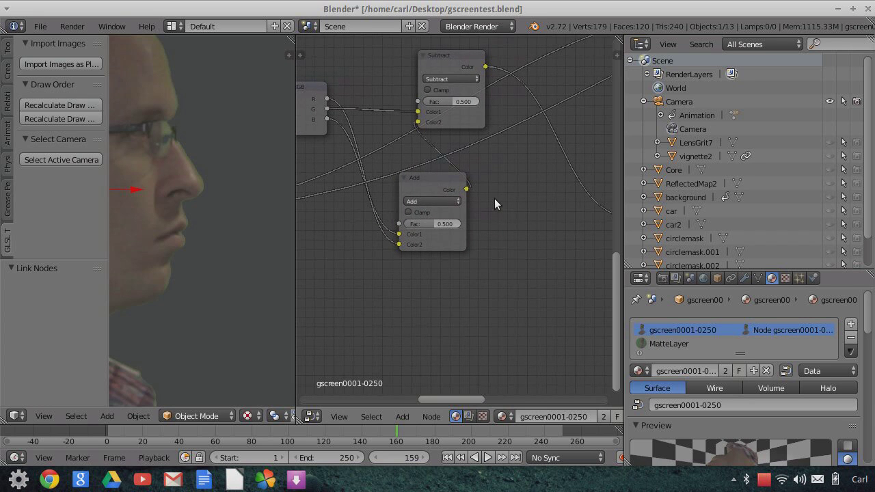
scroll(506, 205, down, 1)
middle_drag(516, 212, 396, 230)
scroll(483, 217, down, 1)
scroll(436, 246, down, 1)
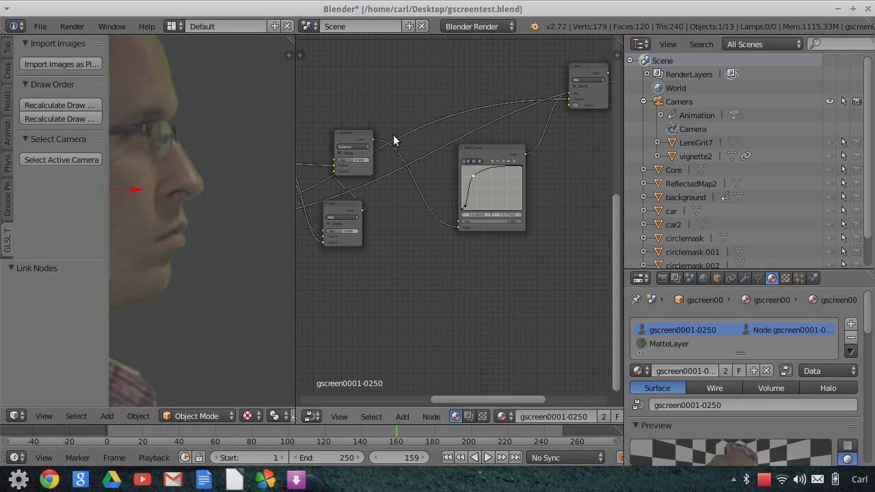
Disconnect the ColorRamp from the Output node's Alpha and link the lower Subtract node's Color output to the Output node's Color input.
drag(373, 140, 584, 238)
scroll(577, 238, down, 1)
middle_drag(577, 239, 522, 200)
scroll(549, 235, down, 2)
scroll(549, 234, down, 1)
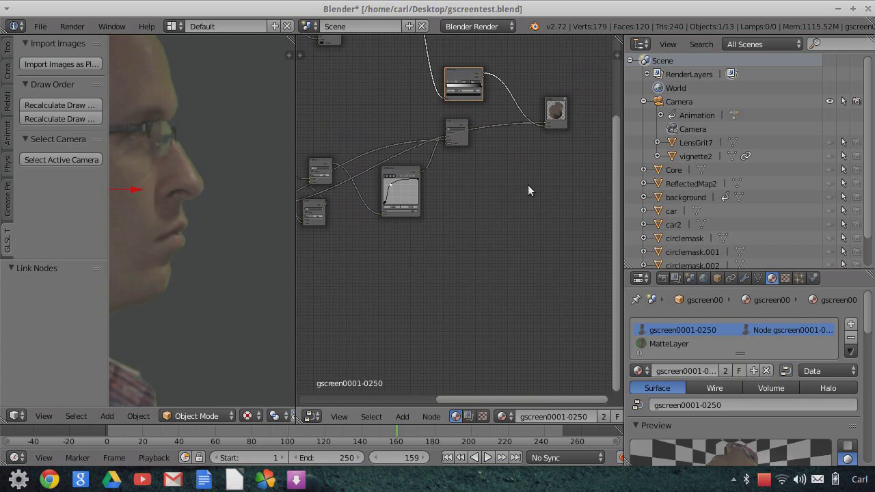
drag(545, 126, 519, 111)
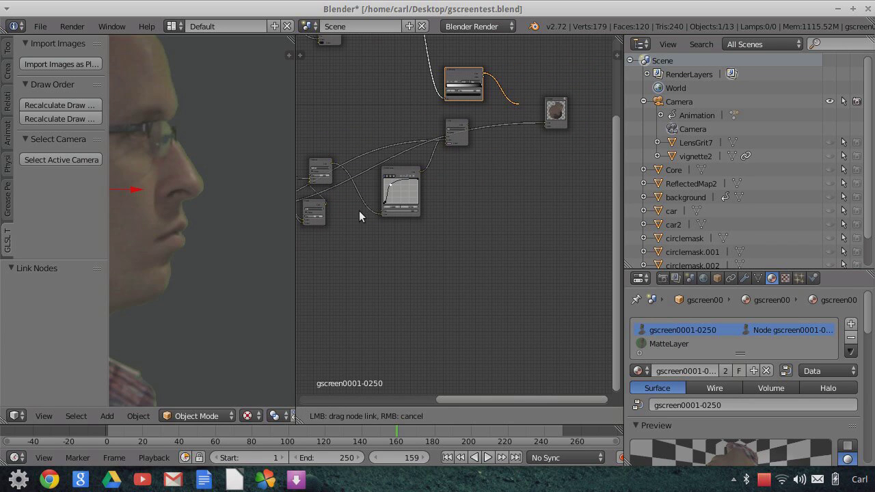
drag(331, 163, 545, 124)
drag(384, 213, 382, 213)
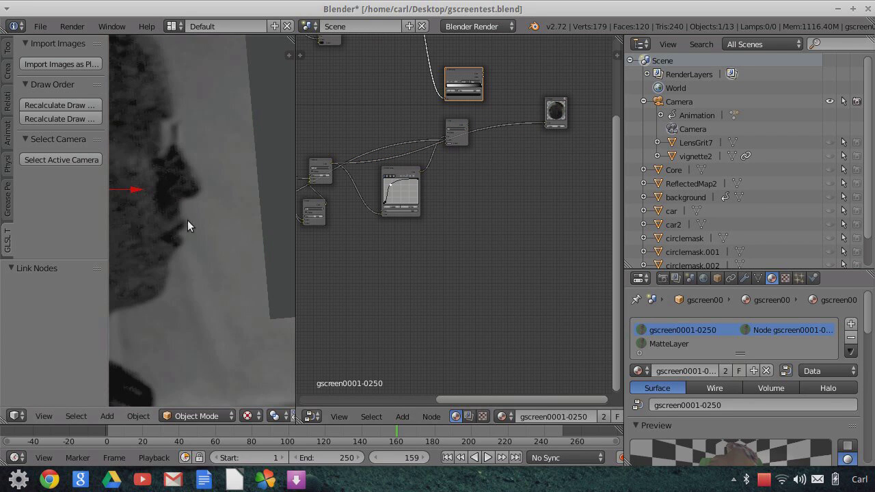
Widen the 3D view to check the whole subtraction matte, and narrow it again to show the Subtract and Add nodes.
drag(294, 269, 509, 294)
scroll(208, 263, down, 4)
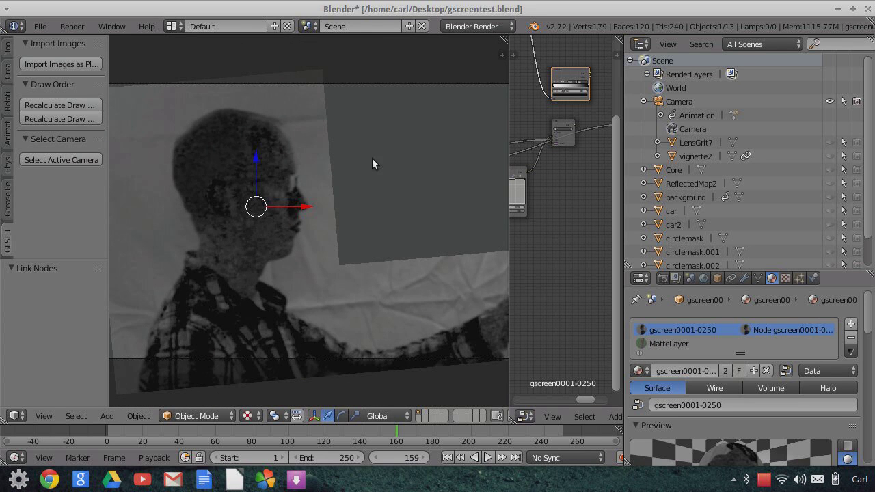
drag(509, 105, 312, 121)
scroll(364, 307, up, 1)
middle_drag(409, 309, 569, 336)
scroll(444, 317, up, 4)
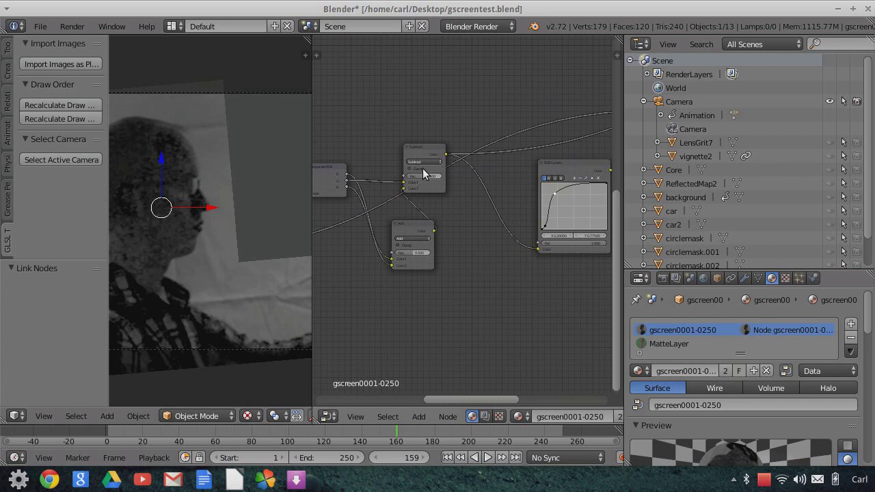
scroll(419, 202, up, 1)
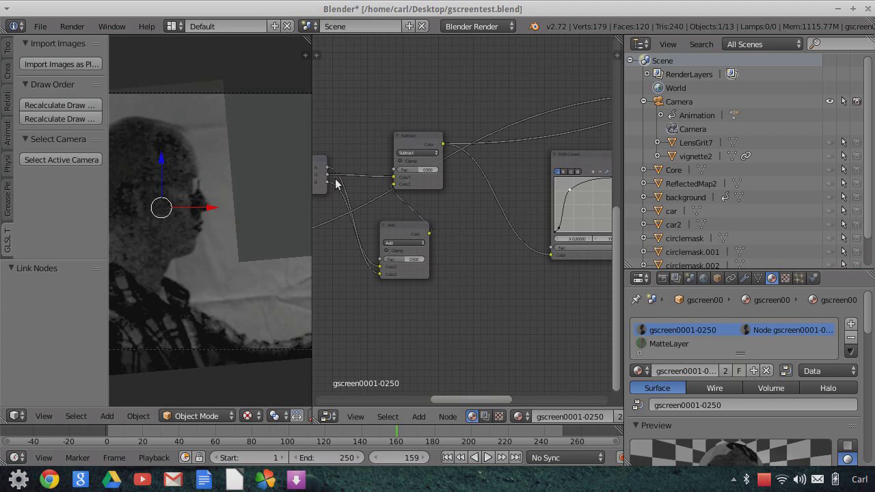
Inspect the grayscale subtraction matte around the face, glasses and shirt against the backdrop.
scroll(190, 307, up, 3)
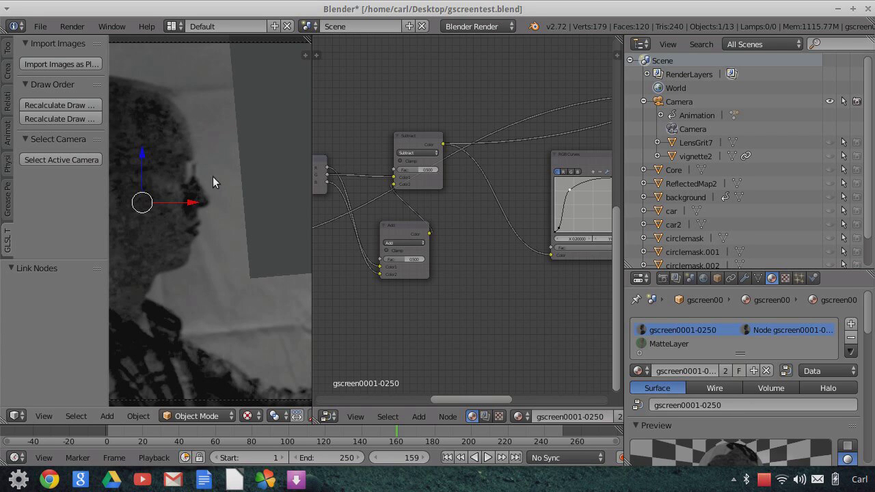
scroll(183, 240, up, 2)
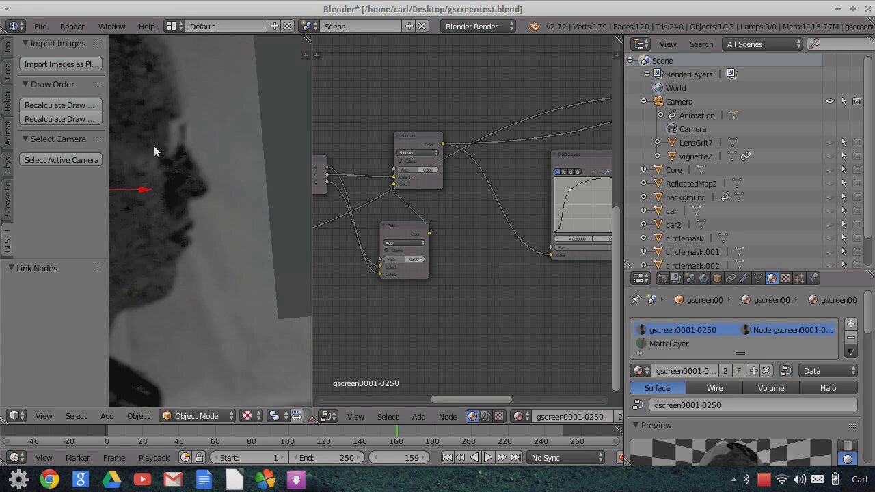
scroll(162, 245, down, 2)
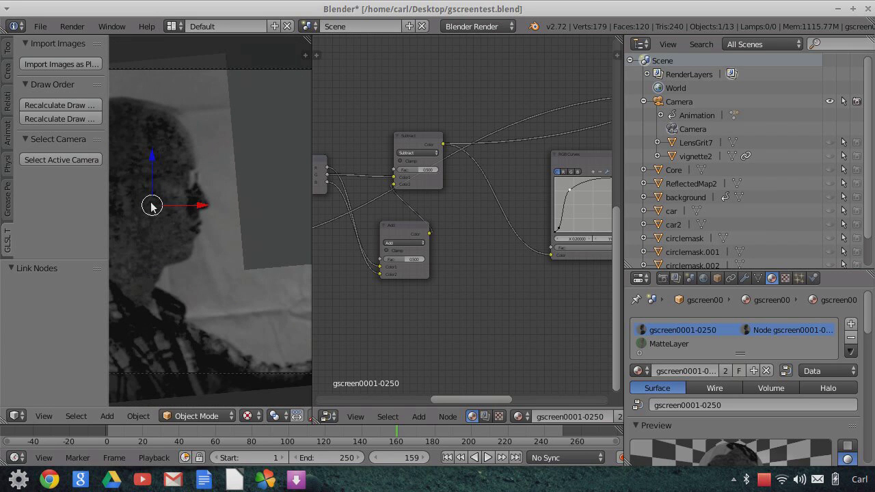
scroll(200, 352, down, 1)
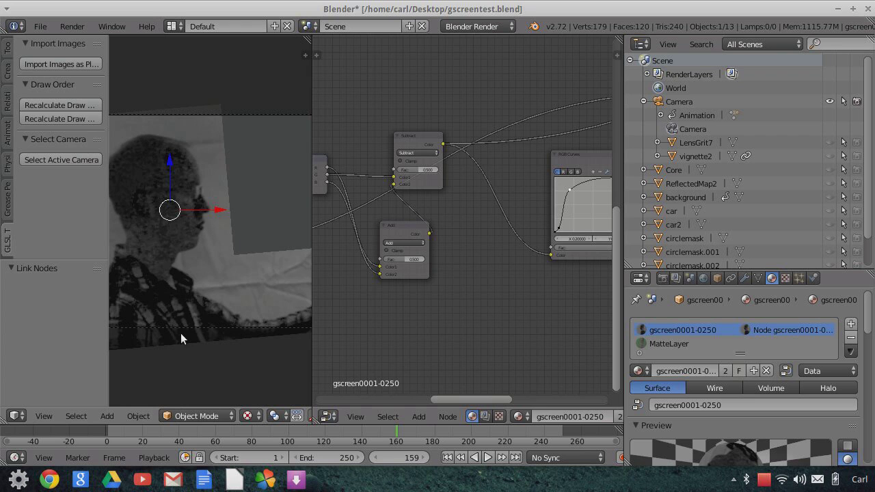
scroll(173, 321, down, 1)
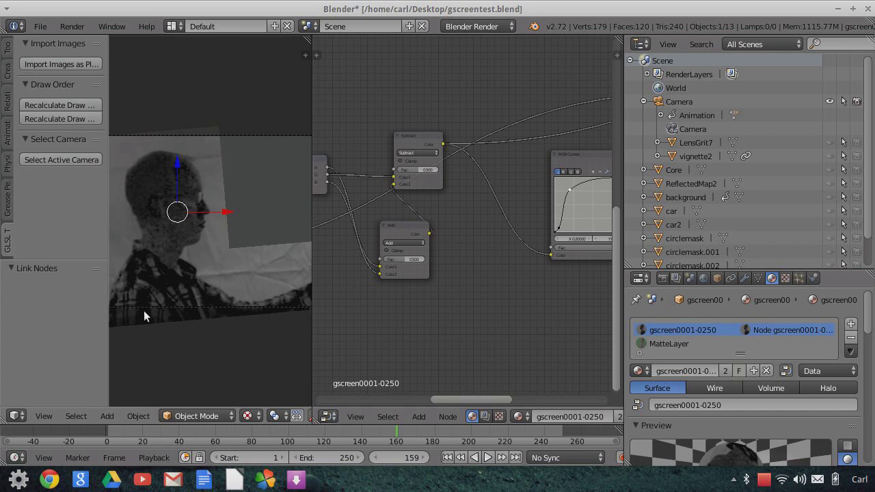
scroll(203, 228, up, 1)
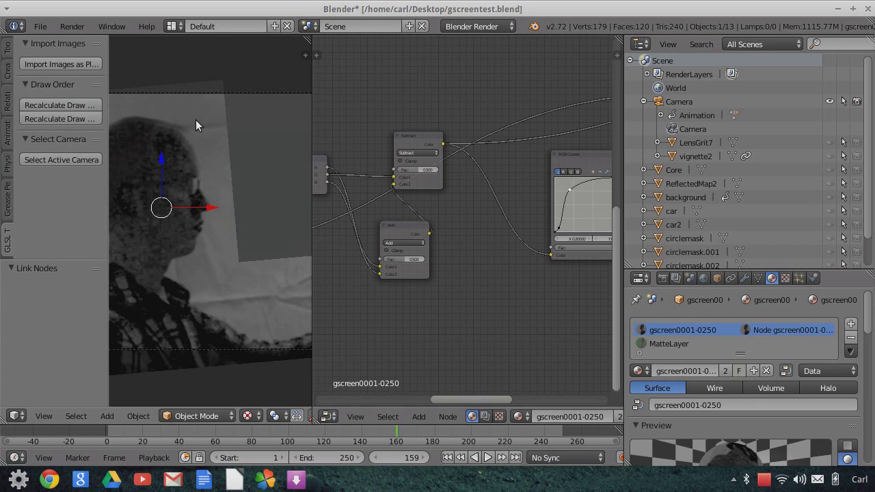
scroll(197, 172, up, 1)
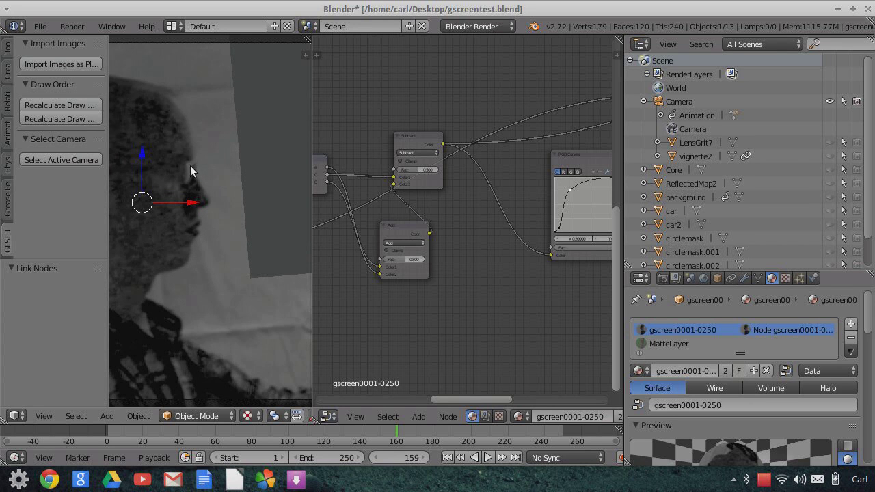
scroll(185, 150, down, 1)
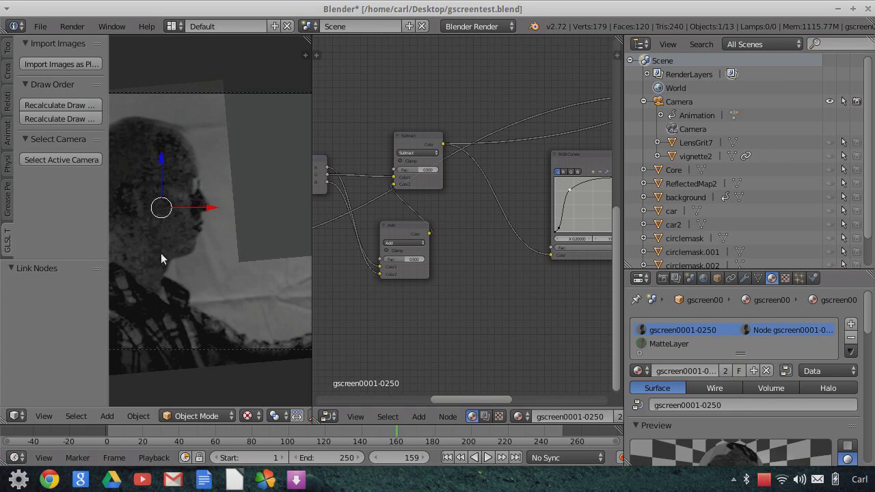
scroll(171, 239, up, 2)
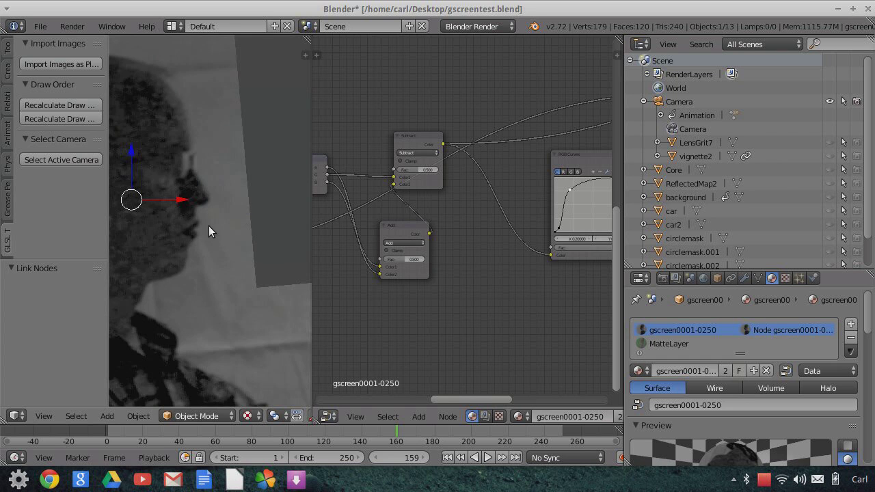
Examine the RGB Curves node and its connection from the Subtract node to the Mix node's Fac input.
scroll(175, 214, down, 1)
middle_drag(466, 280, 377, 294)
scroll(476, 262, down, 2)
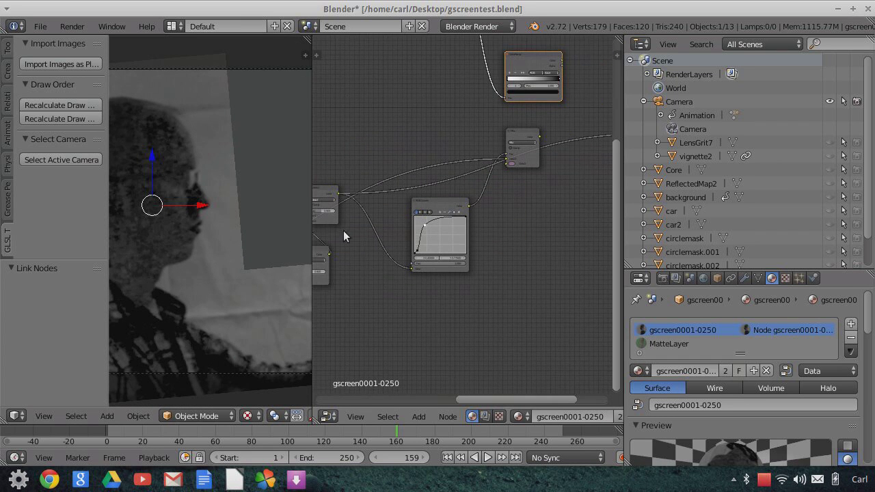
scroll(477, 284, up, 3)
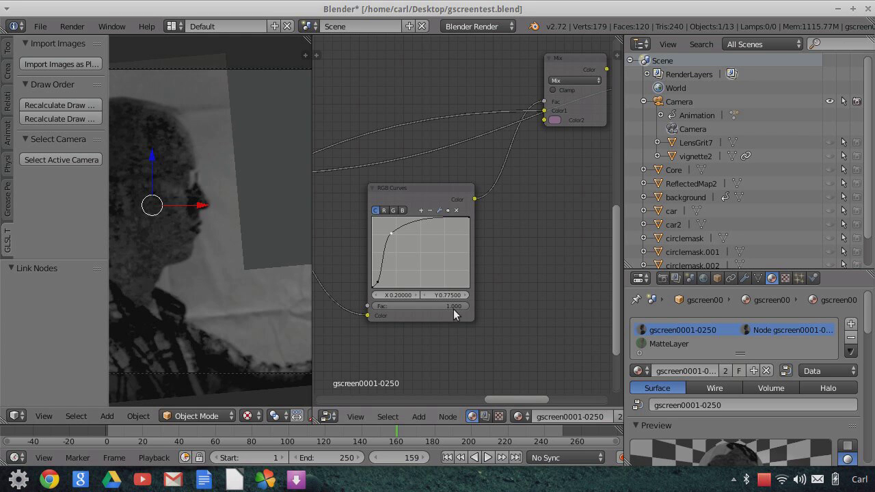
Link the RGB Curves node's Color output to the Output node's Color input and inspect the higher-contrast matte.
scroll(520, 241, down, 4)
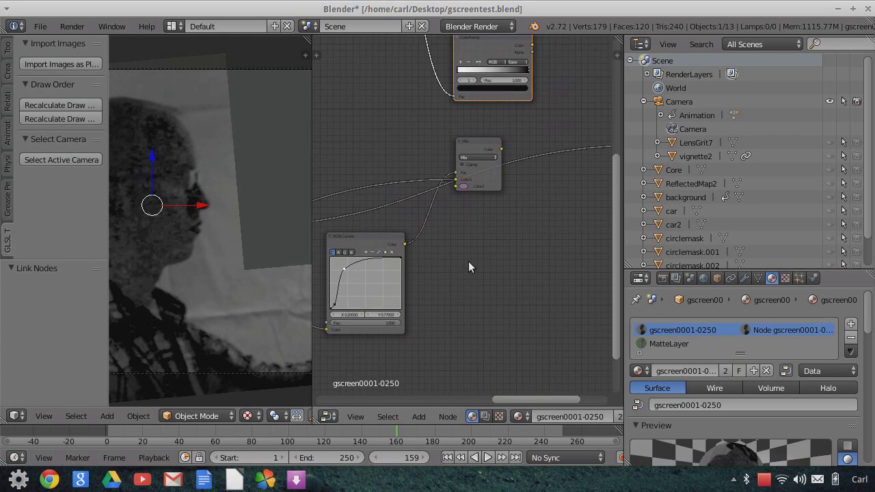
scroll(479, 270, down, 1)
drag(425, 233, 568, 174)
drag(430, 241, 572, 179)
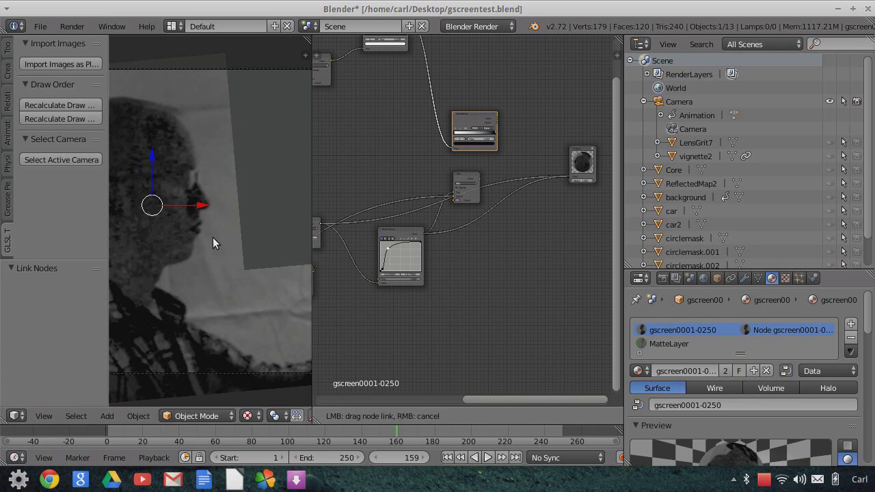
scroll(186, 265, down, 2)
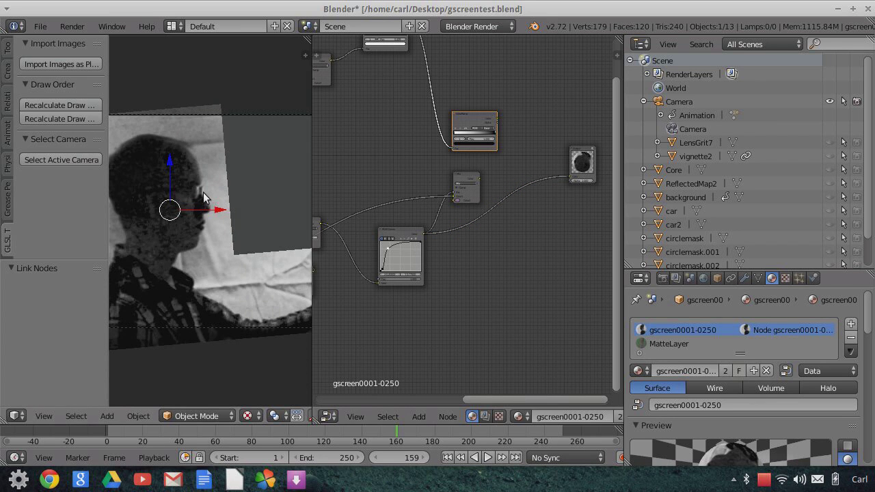
scroll(183, 119, up, 3)
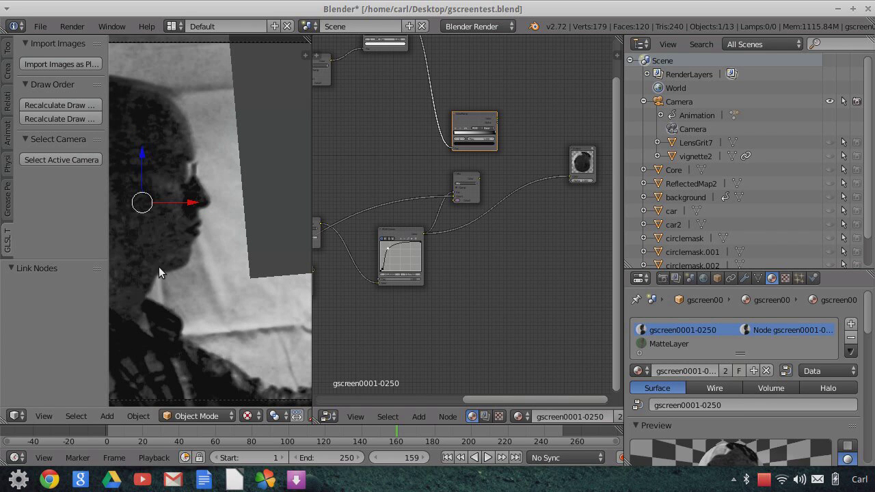
scroll(164, 272, down, 1)
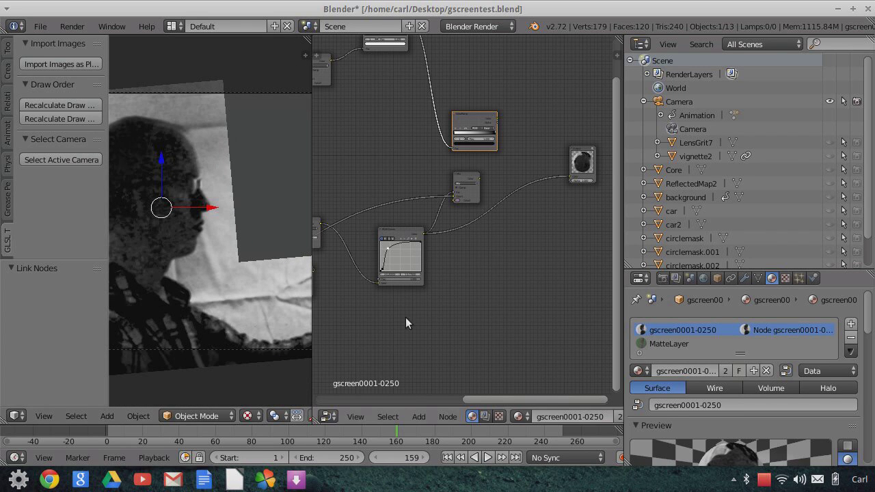
Examine the Mix node's Fac input and its purple Color2 value in the colour picker.
scroll(441, 300, up, 2)
middle_drag(446, 290, 496, 294)
scroll(503, 266, up, 3)
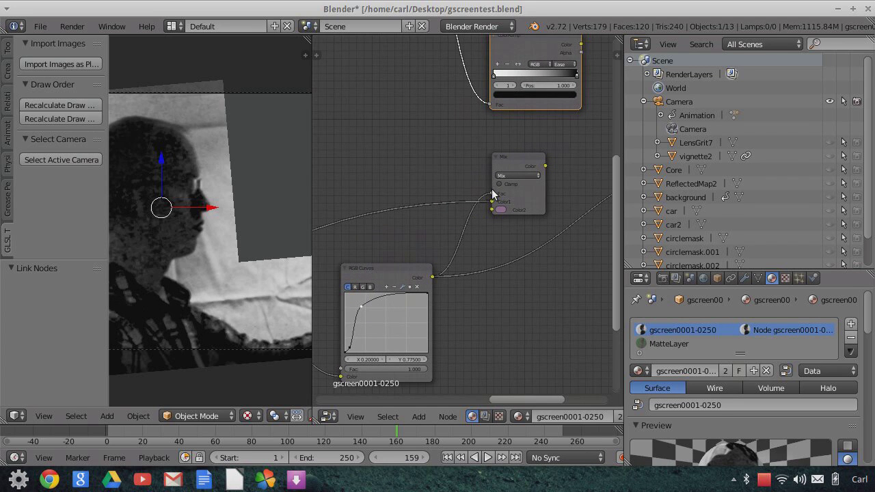
middle_drag(520, 237, 416, 252)
click(389, 238)
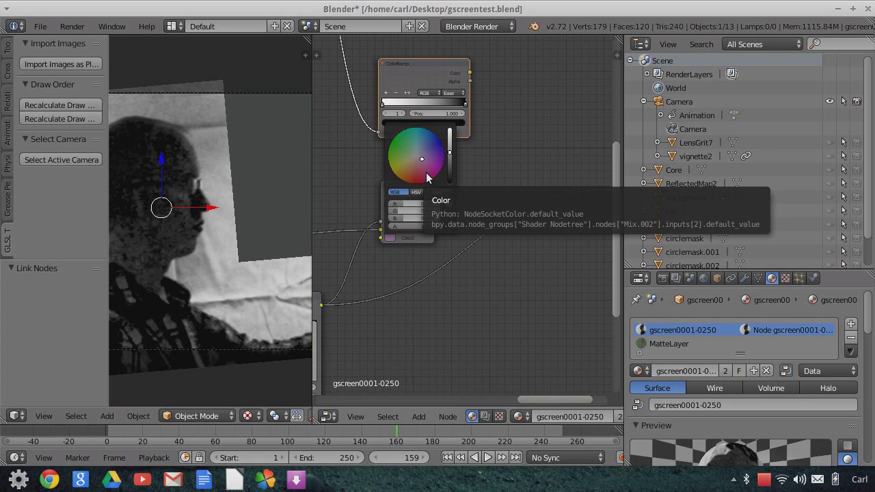
scroll(494, 260, up, 1)
middle_drag(482, 262, 559, 300)
scroll(482, 296, up, 1)
scroll(482, 296, up, 2)
middle_drag(469, 319, 473, 283)
click(459, 273)
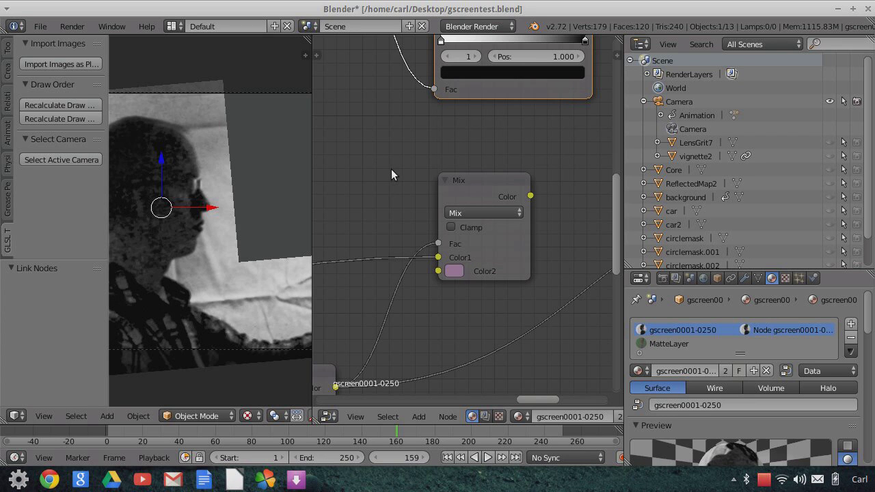
Trace the links feeding the Mix node's Fac and Color1 inputs back through the node chain.
scroll(461, 279, down, 3)
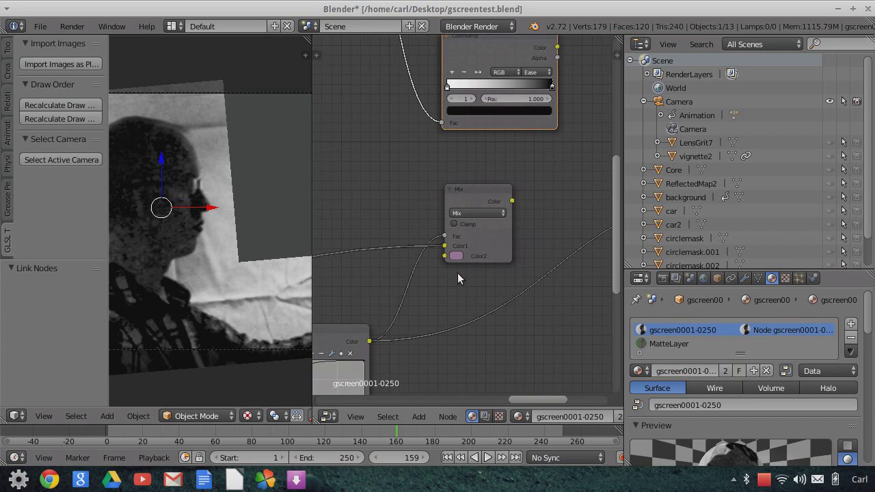
middle_drag(443, 277, 425, 282)
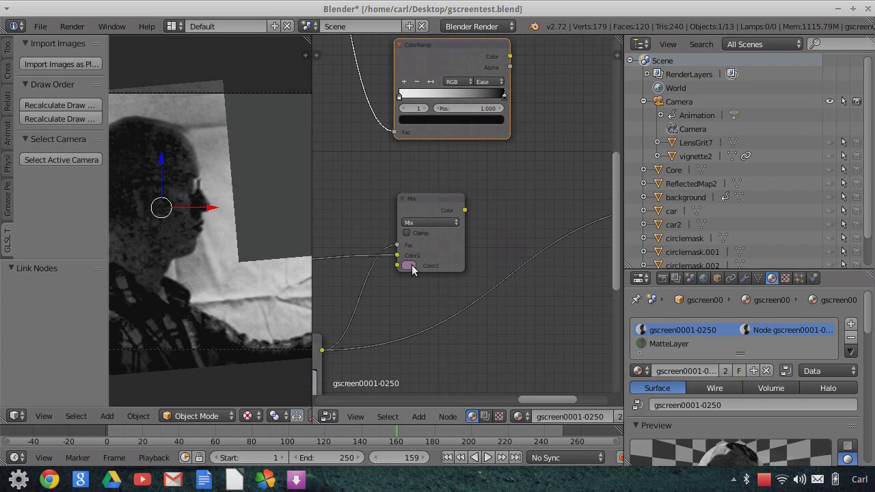
scroll(403, 287, down, 2)
scroll(411, 284, down, 2)
middle_drag(463, 286, 550, 313)
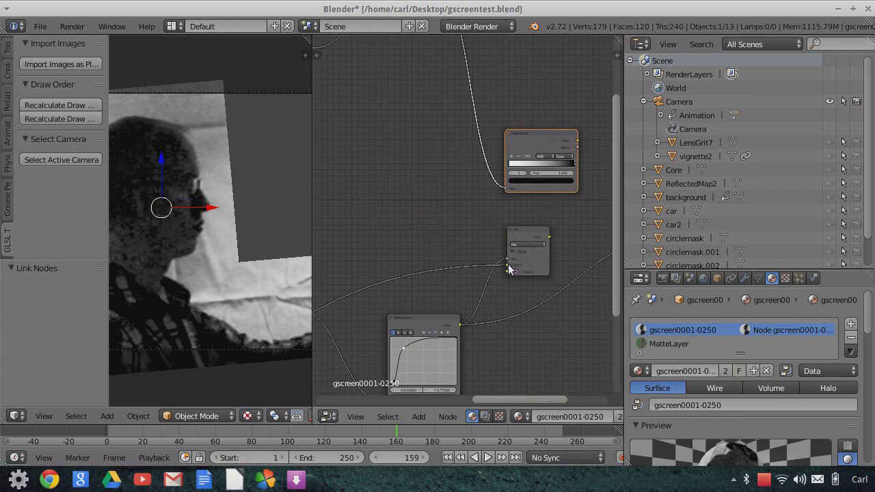
middle_drag(506, 301, 565, 239)
scroll(446, 247, down, 3)
middle_drag(396, 309, 515, 304)
scroll(479, 219, up, 6)
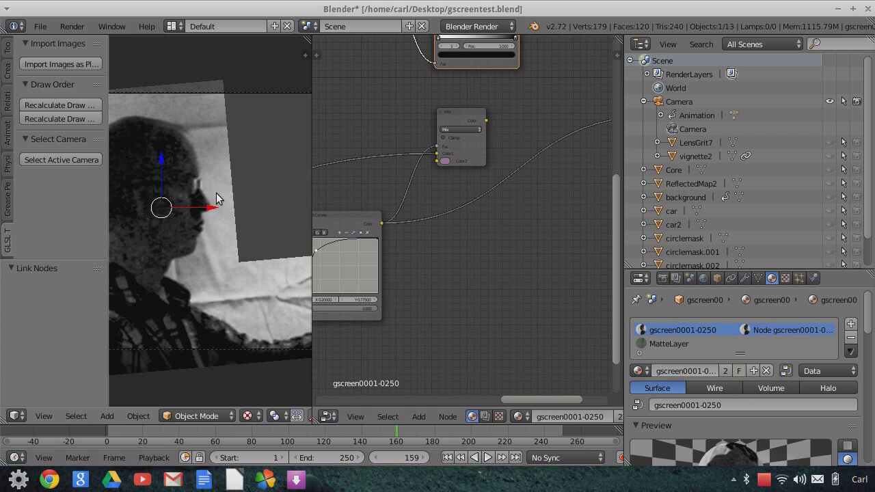
scroll(473, 210, up, 7)
middle_drag(441, 172, 426, 228)
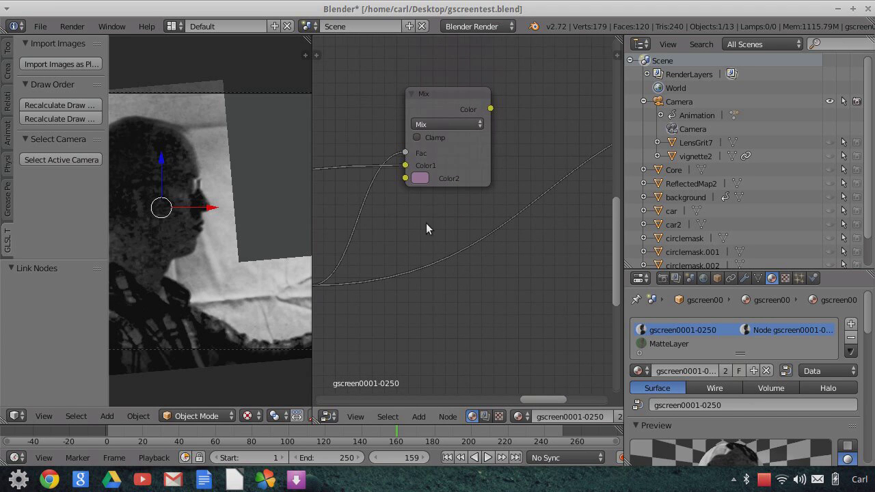
Link the Mix node's Color output to the Output node's Color input and inspect the face edges and glasses.
scroll(584, 229, down, 4)
middle_drag(499, 254, 426, 239)
drag(357, 188, 500, 189)
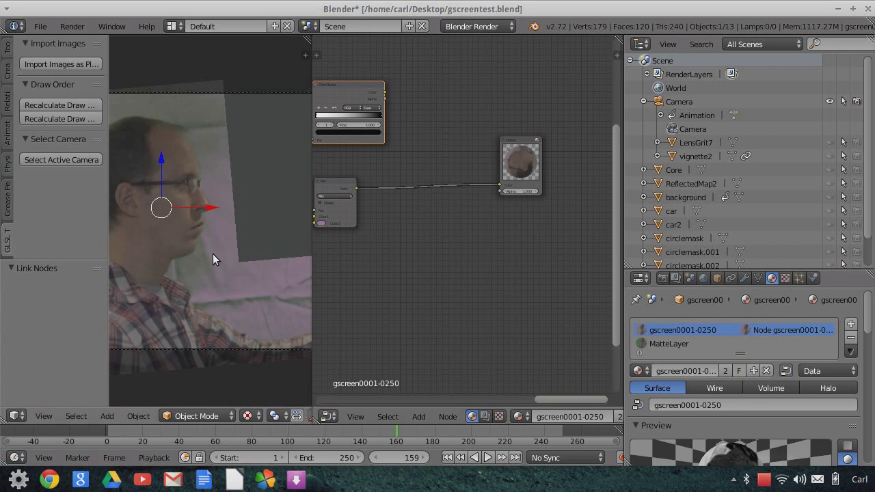
scroll(212, 253, up, 4)
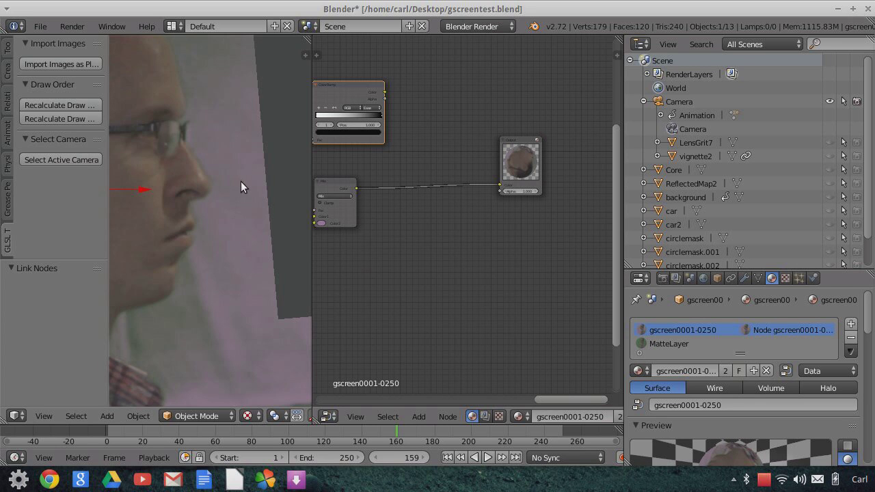
scroll(237, 191, down, 4)
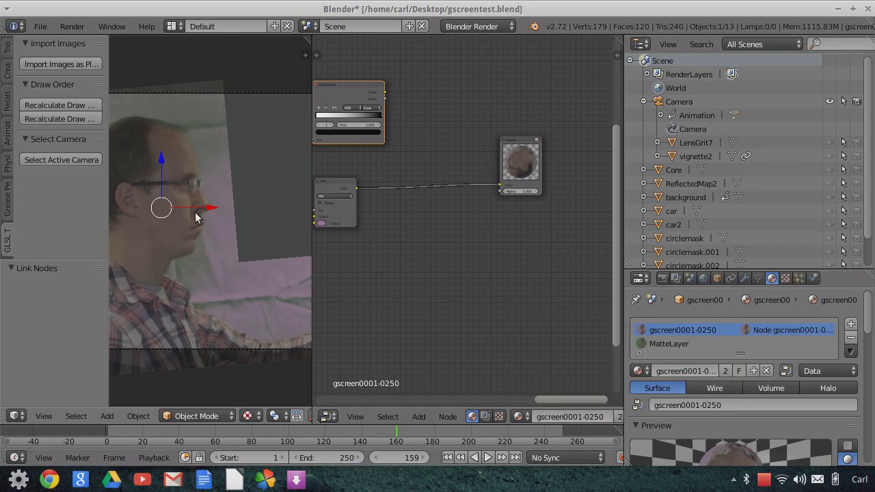
scroll(192, 177, up, 6)
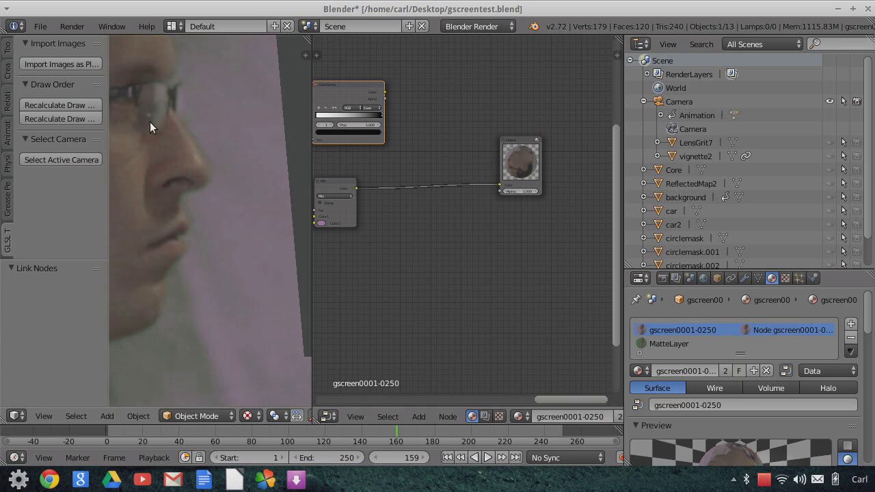
scroll(182, 203, down, 4)
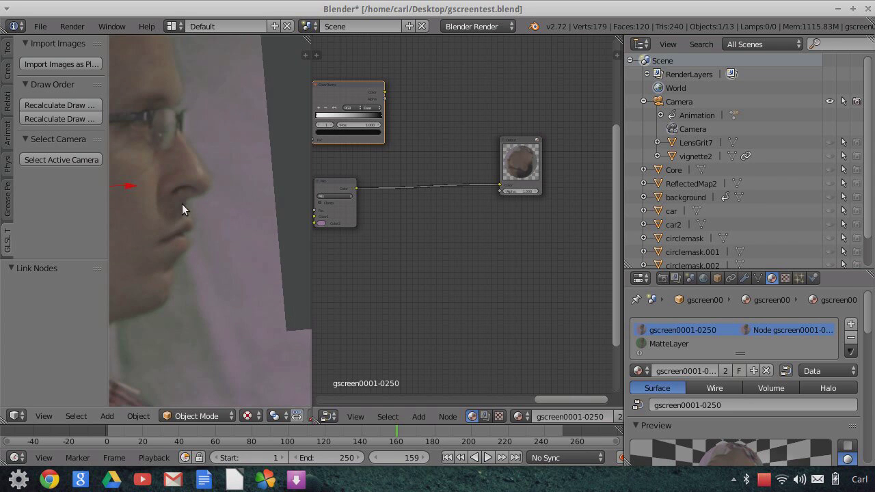
Feed the original footage node straight into the Output node's Color for comparison, and reconnect the Mix node's Color output.
middle_drag(342, 294, 416, 270)
scroll(428, 269, down, 4)
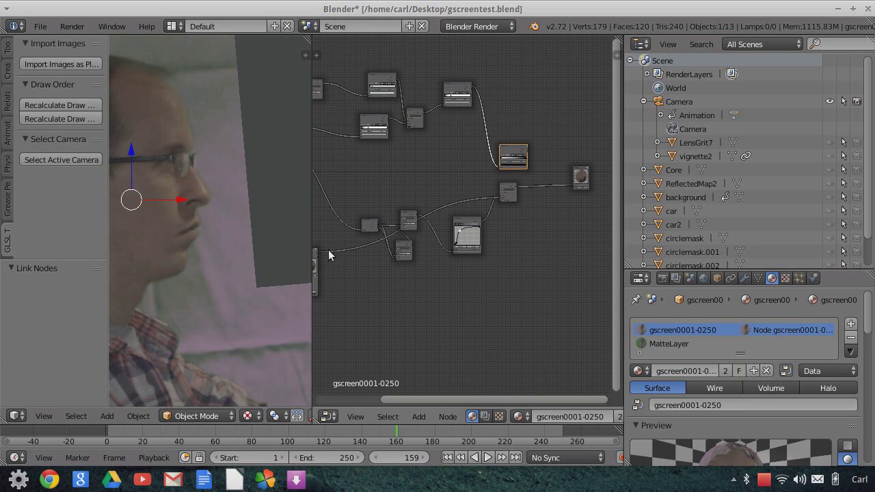
drag(318, 251, 571, 184)
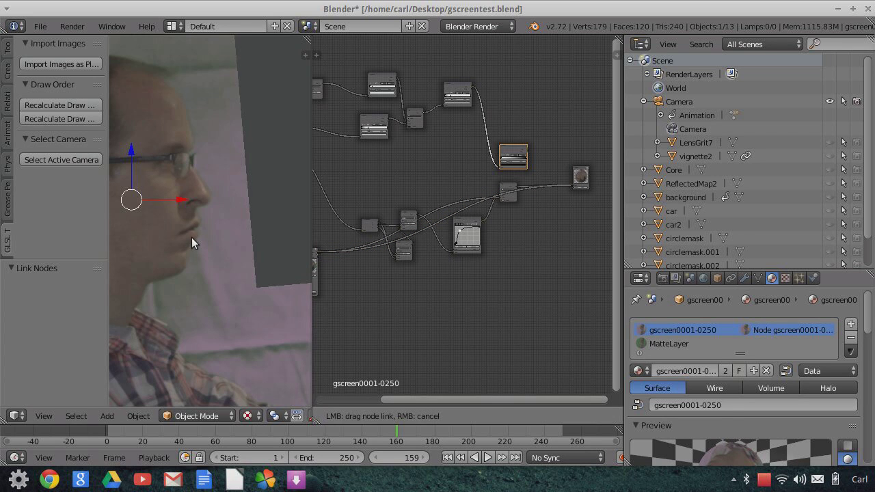
scroll(195, 236, up, 2)
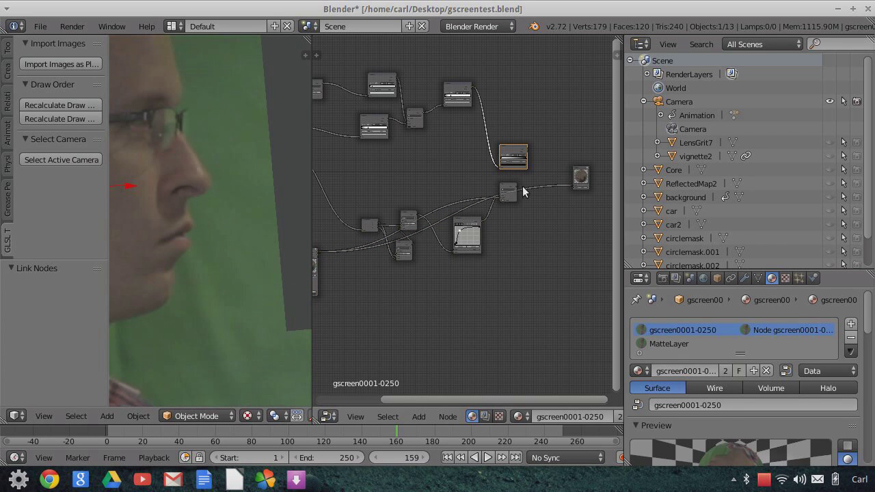
scroll(527, 185, up, 1)
drag(532, 182, 603, 179)
drag(510, 233, 509, 231)
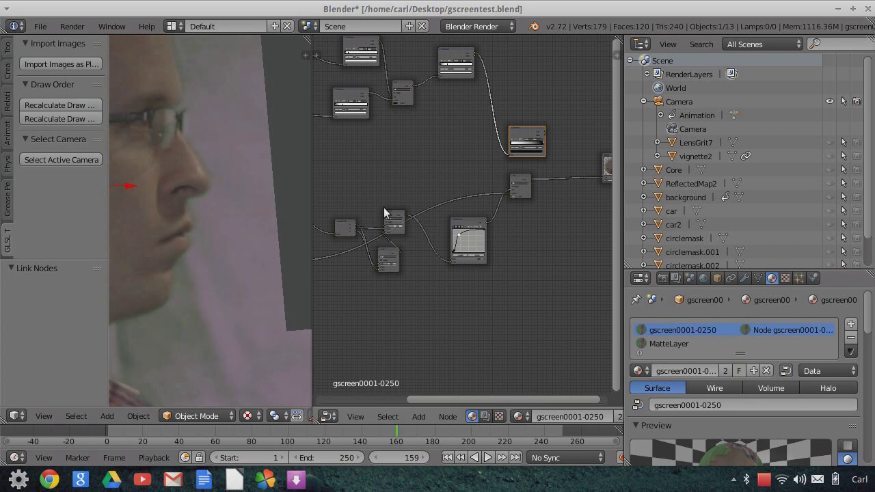
Link the last ColorRamp node's Color output to the Output node's Alpha input to key out the backdrop.
scroll(566, 242, down, 1)
middle_drag(567, 242, 461, 276)
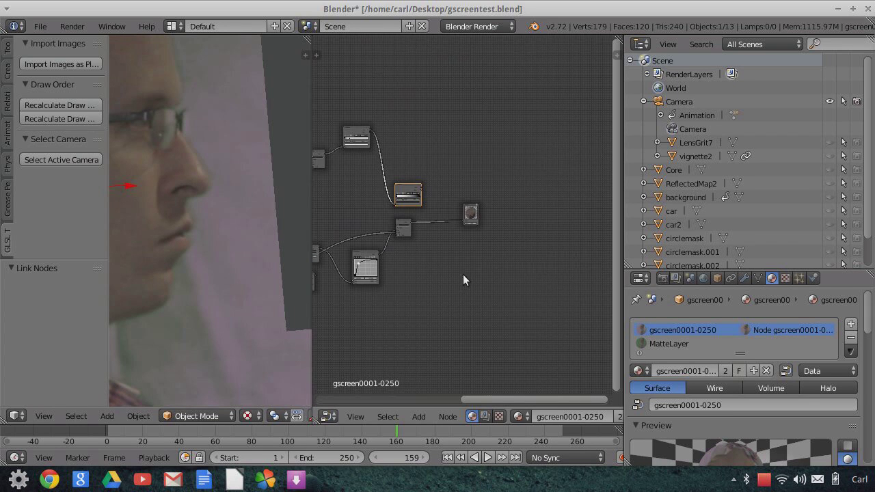
scroll(423, 235, up, 3)
scroll(416, 241, down, 4)
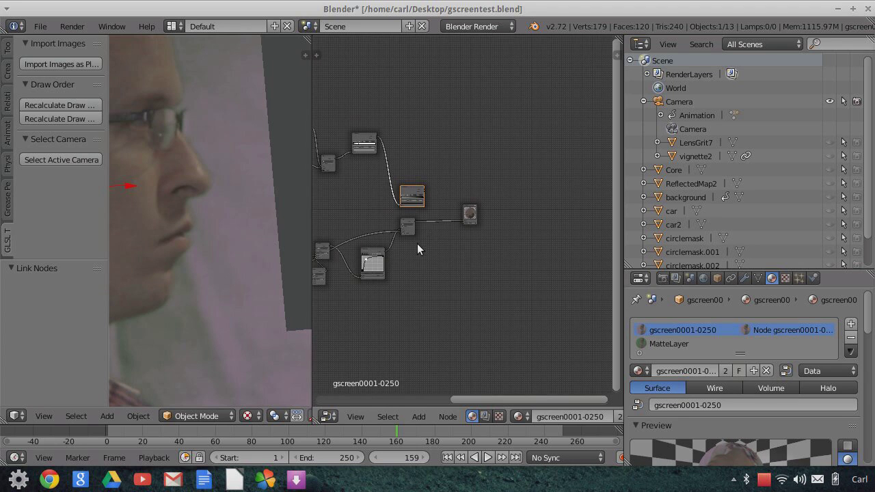
key(g)
click(425, 193)
scroll(415, 195, up, 1)
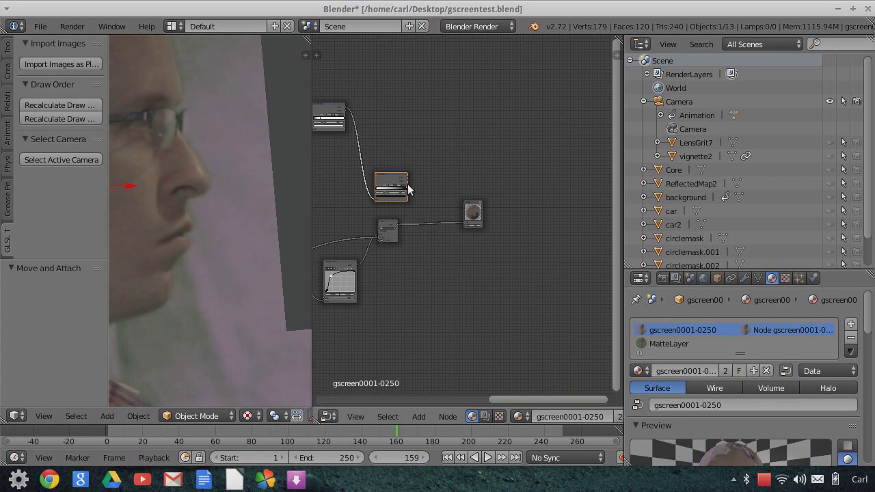
drag(409, 177, 423, 179)
drag(456, 217, 462, 224)
drag(195, 212, 196, 212)
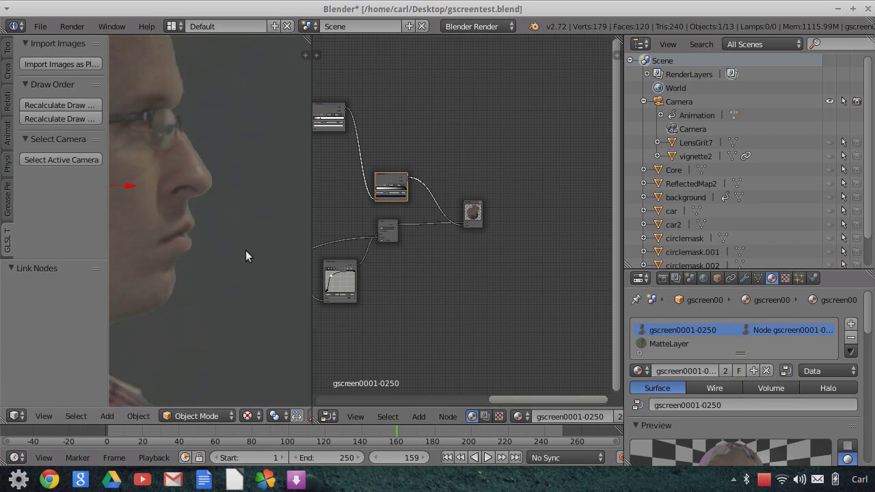
Compare the keyed edges using the original footage as the Output node's Color, and restore the Mix node's link.
middle_drag(393, 310, 539, 254)
scroll(458, 286, down, 1)
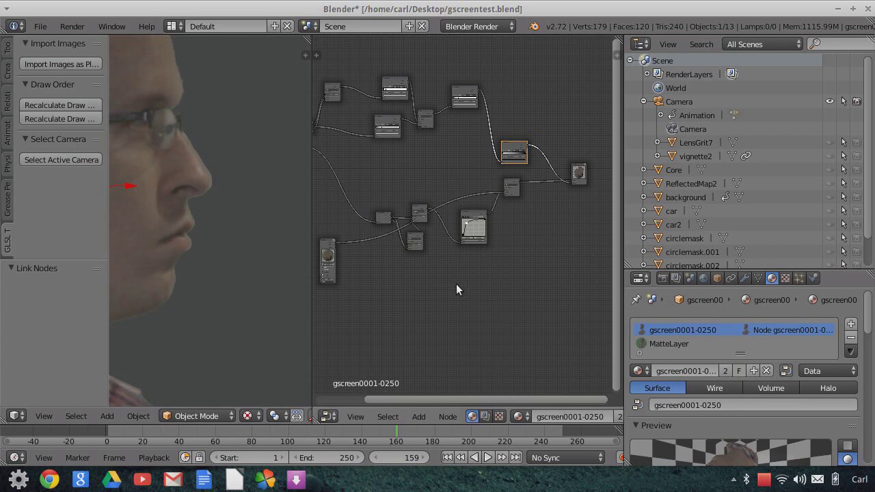
middle_drag(346, 250, 338, 255)
drag(327, 247, 562, 185)
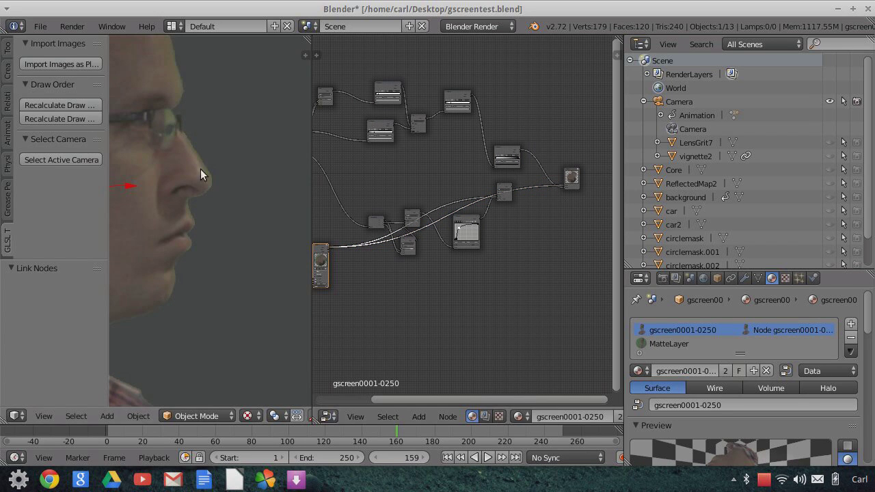
middle_drag(401, 307, 272, 322)
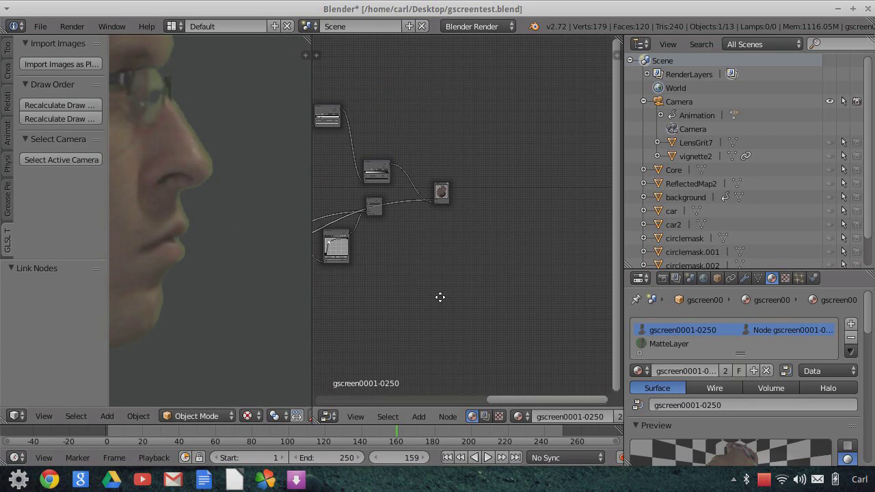
scroll(414, 271, up, 3)
drag(372, 197, 455, 199)
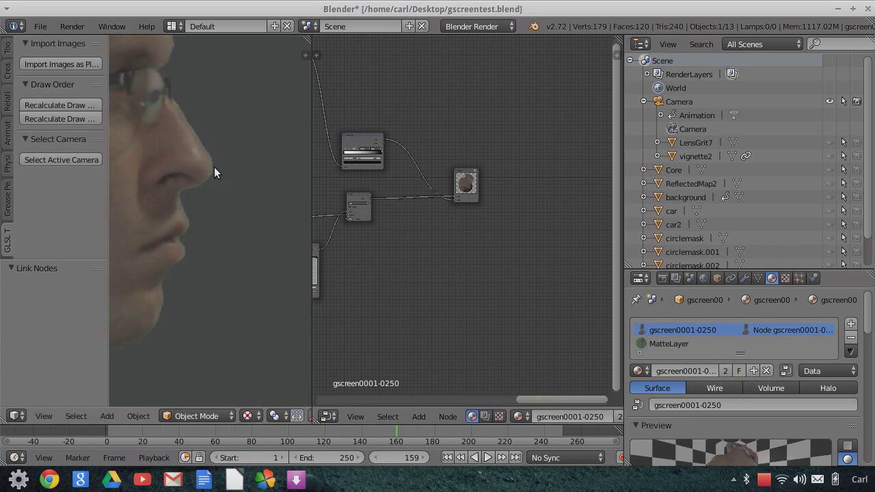
scroll(174, 270, down, 3)
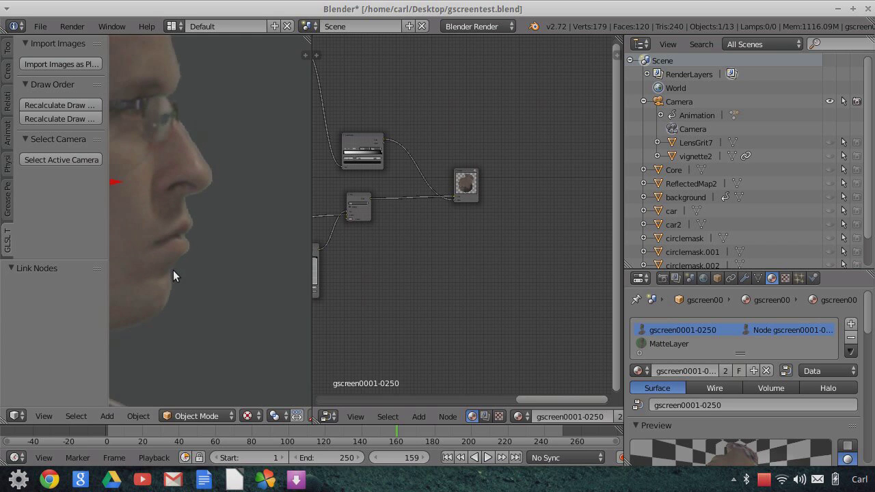
Darken the Mix node's purple Color2 slightly by lowering its brightness.
middle_drag(377, 330, 458, 317)
scroll(159, 236, down, 4)
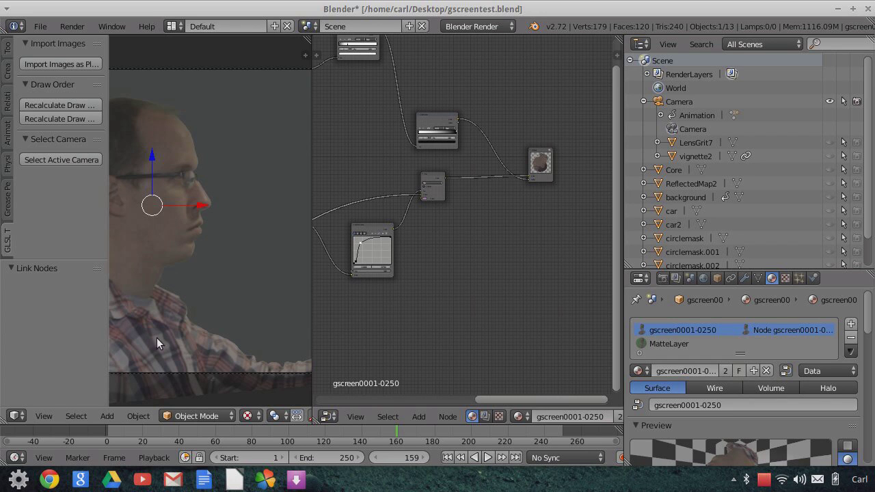
scroll(226, 331, up, 1)
middle_drag(457, 293, 505, 299)
scroll(194, 226, up, 2)
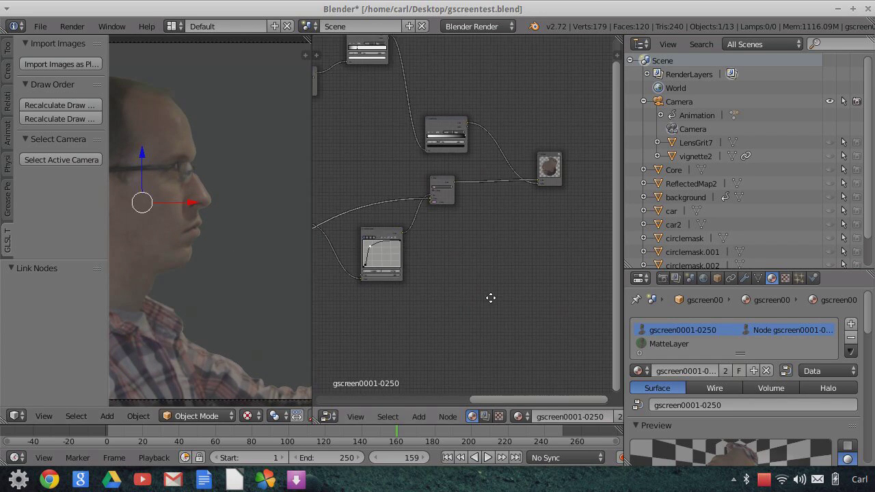
scroll(194, 227, up, 1)
scroll(469, 284, up, 4)
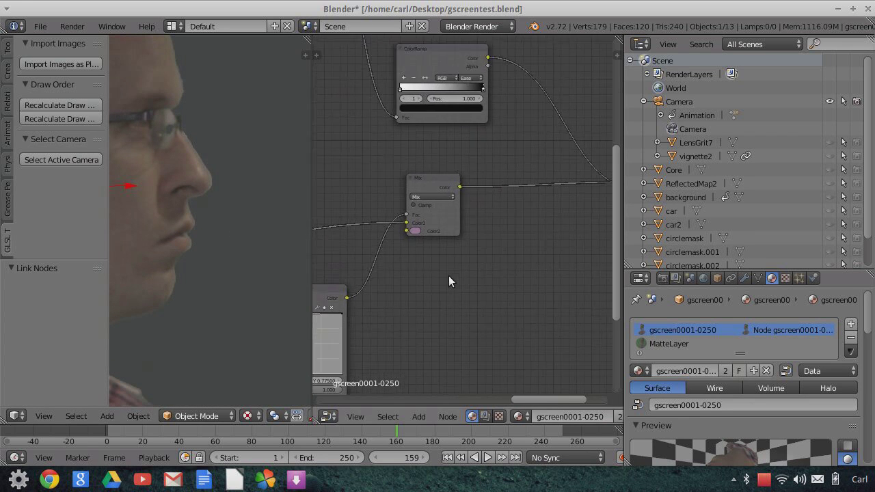
click(411, 231)
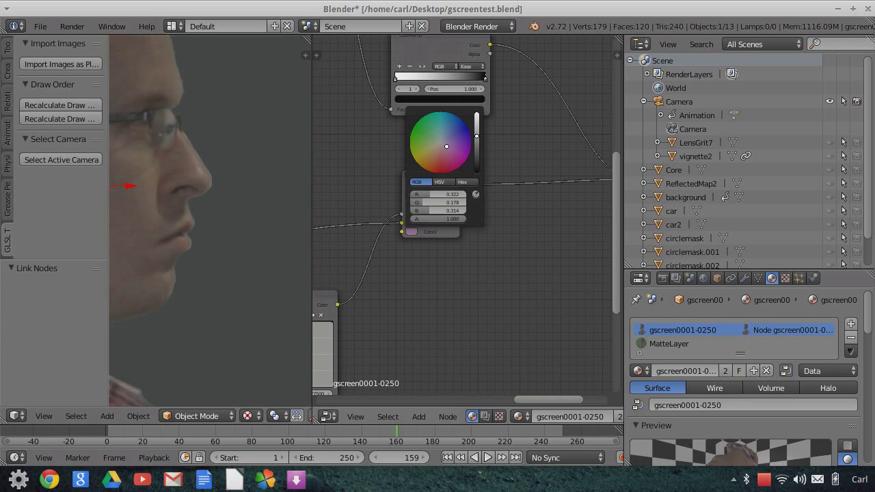
drag(477, 136, 477, 141)
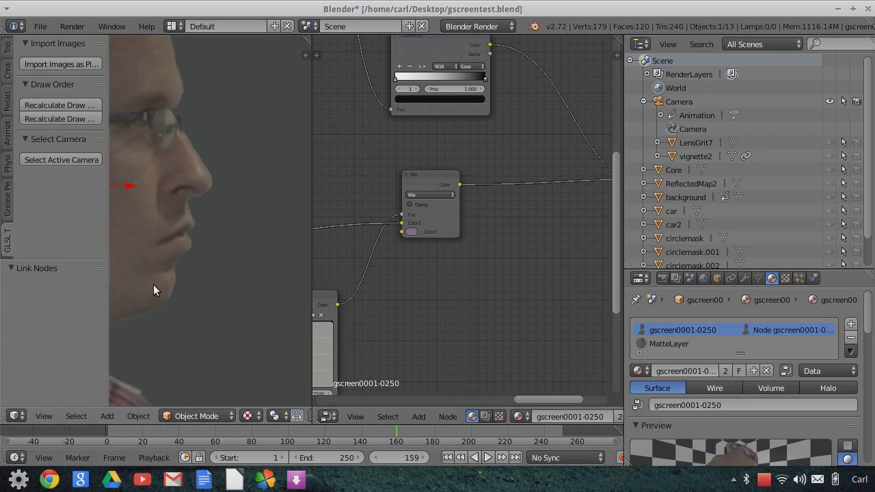
Examine the keyed face, glasses and shirt edges in the camera view along with the complete material node chain.
scroll(154, 275, down, 4)
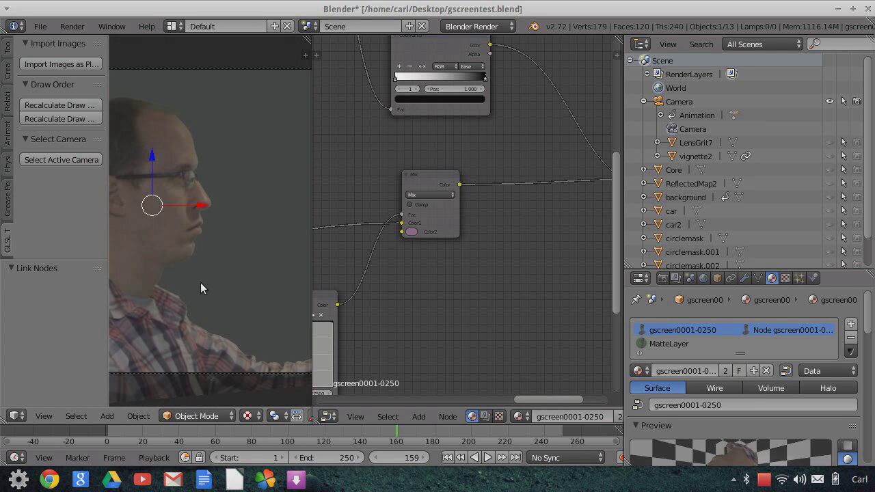
scroll(206, 282, up, 4)
scroll(225, 286, down, 4)
scroll(222, 296, down, 2)
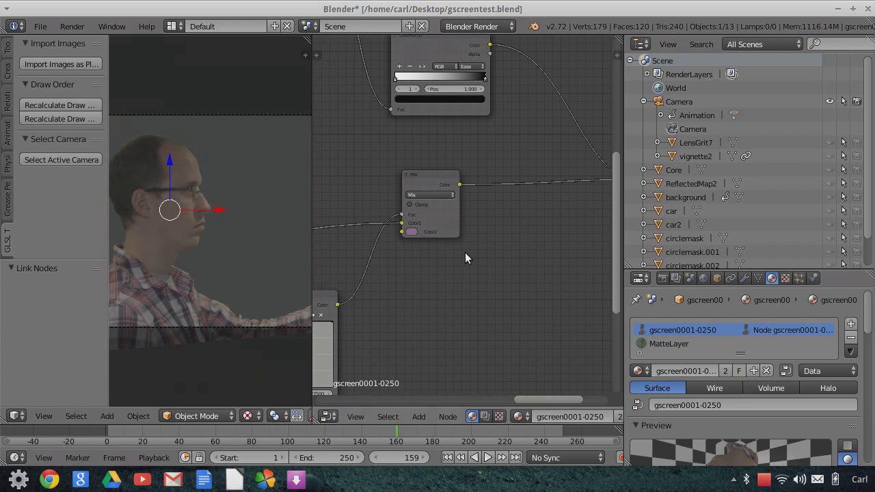
scroll(470, 265, down, 4)
middle_drag(489, 275, 580, 298)
scroll(432, 260, down, 2)
scroll(447, 218, down, 2)
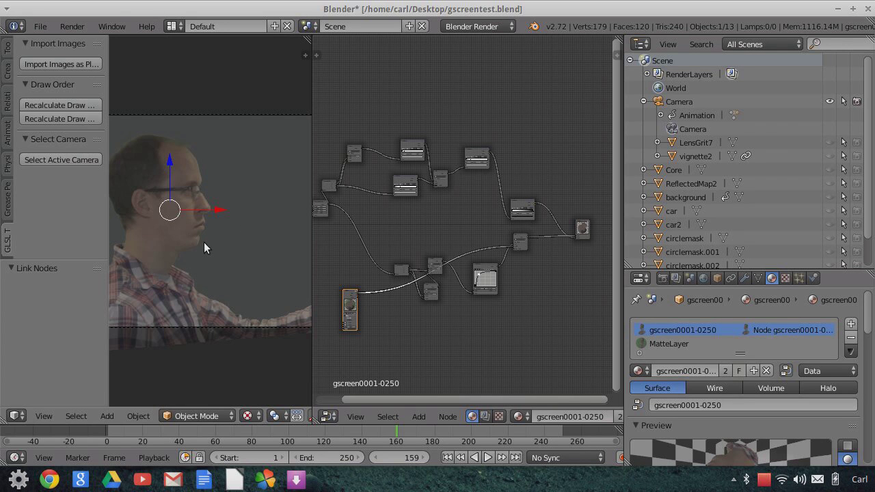
scroll(207, 244, up, 4)
scroll(219, 272, down, 3)
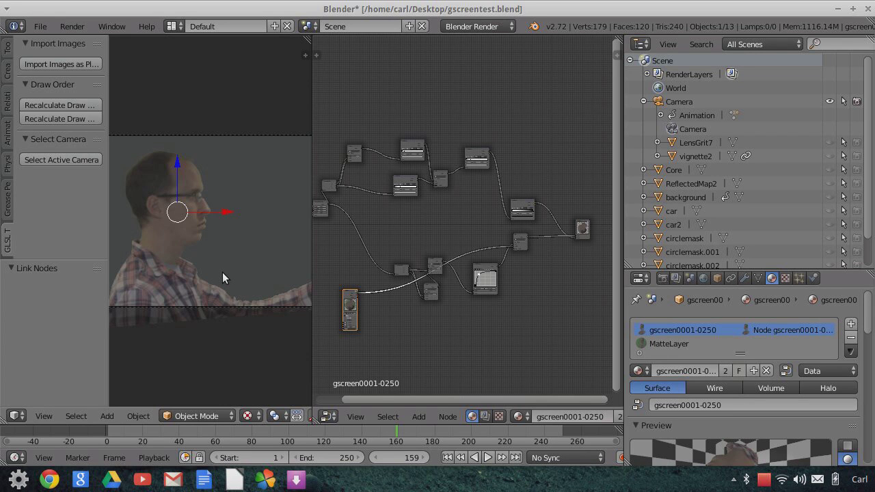
scroll(227, 251, up, 3)
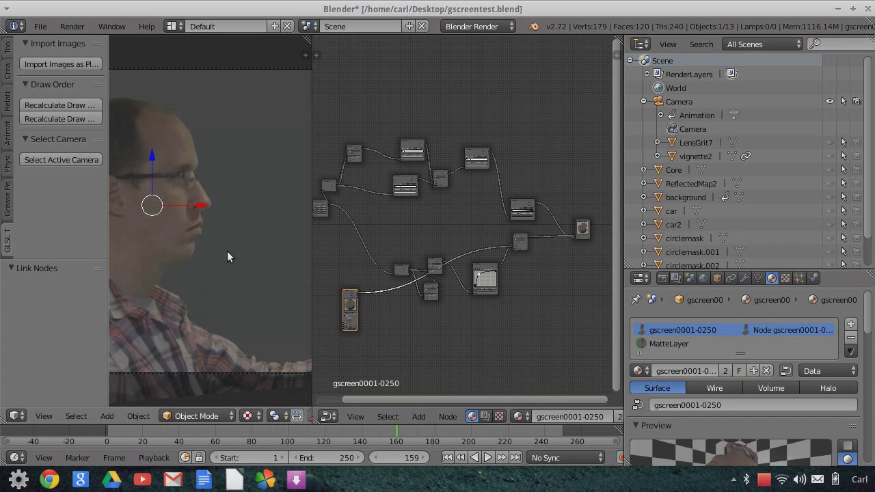
Merge the node editor area into the 3D view and frame the whole camera view.
scroll(185, 224, down, 1)
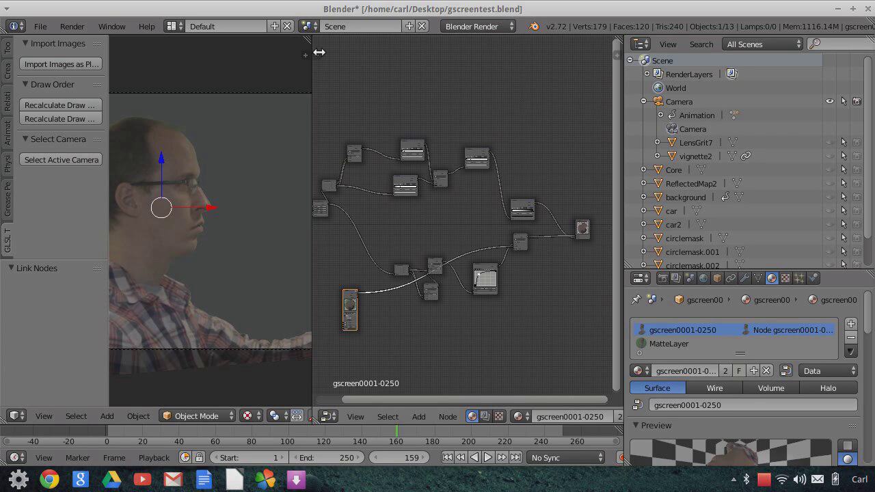
drag(481, 115, 472, 124)
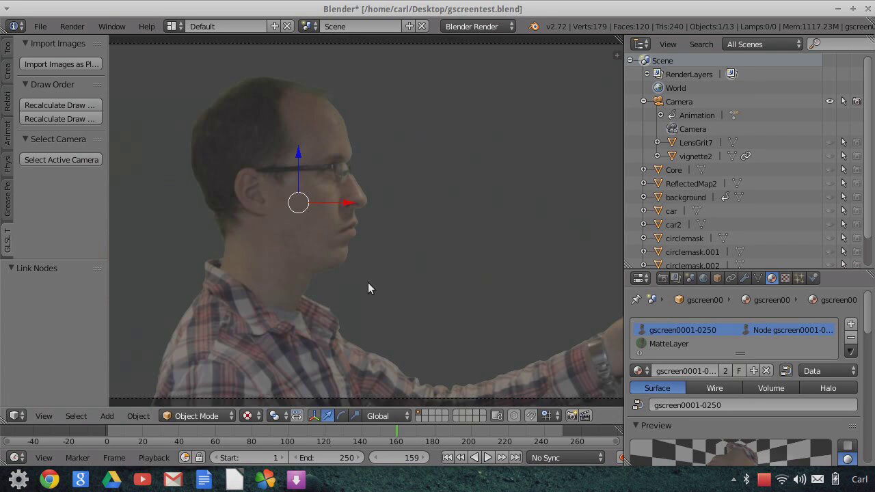
scroll(369, 283, down, 3)
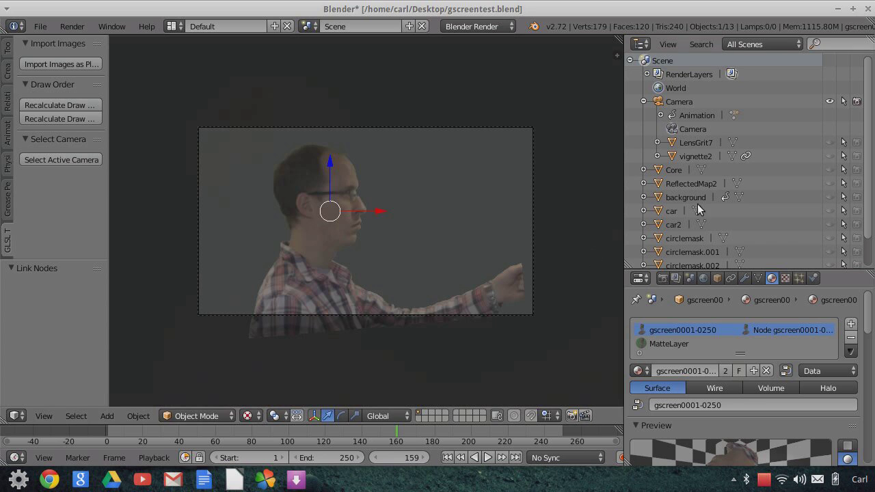
Enable viewport and render visibility for the LensGrit7, vignette2 and Core objects.
click(830, 142)
click(857, 144)
click(857, 156)
click(831, 156)
click(831, 170)
click(857, 170)
Enable viewport and render visibility for the ReflectedMap2, background, car and car2 objects.
click(857, 183)
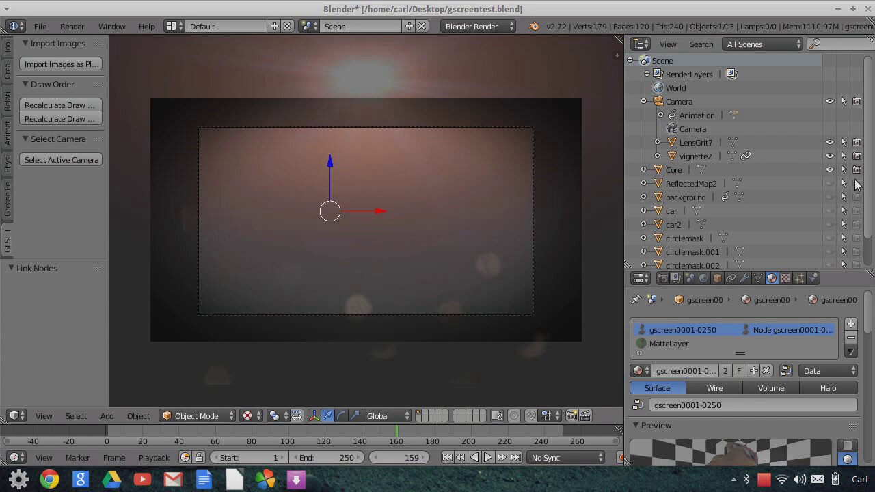
click(830, 183)
click(857, 210)
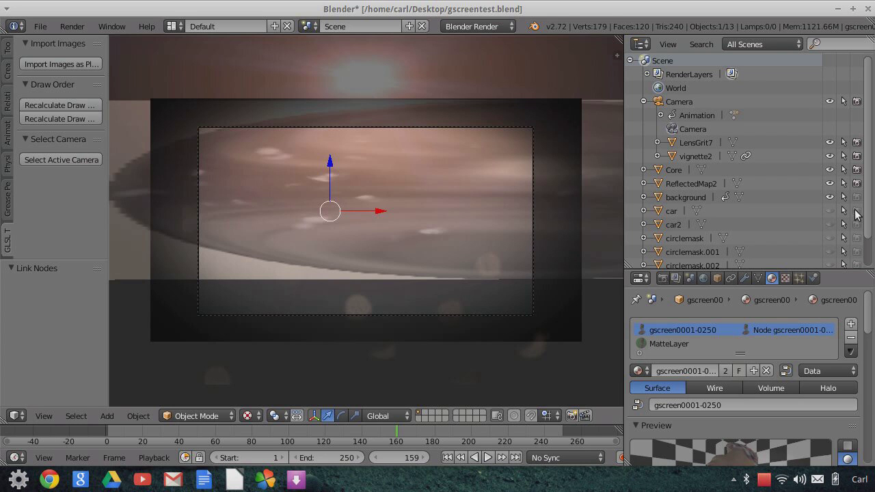
click(831, 211)
click(830, 224)
click(857, 224)
Enable viewport and render visibility for circlemask, circlemask.001, circlemask.002 and circlemask.003.
click(857, 238)
click(830, 238)
click(830, 251)
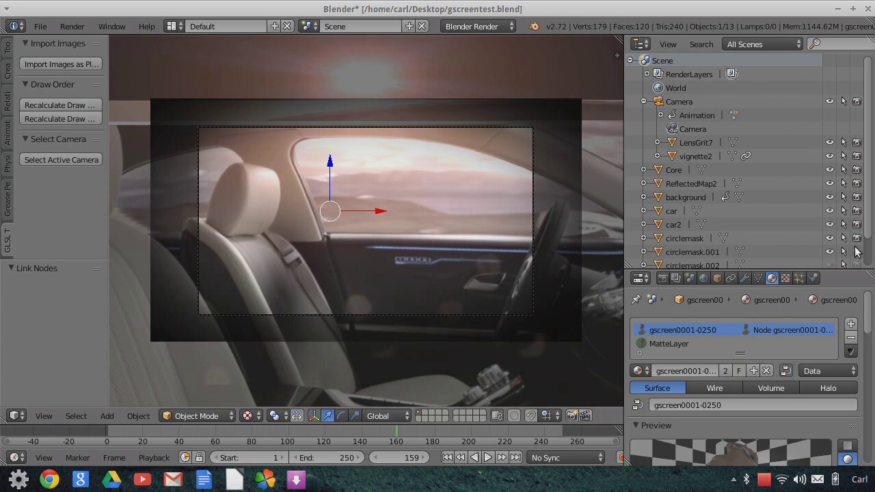
click(856, 250)
drag(869, 228, 866, 258)
click(859, 236)
click(831, 233)
click(832, 246)
click(858, 249)
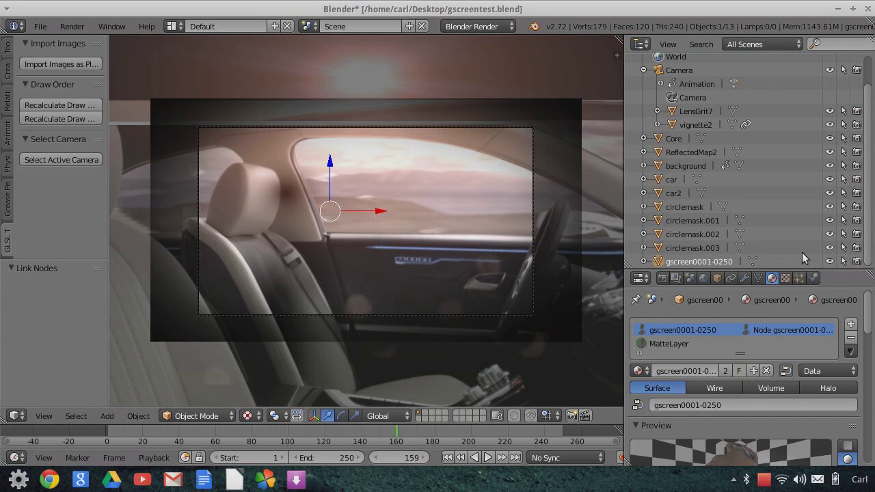
Select the Camera object and inspect the driver composited into the car interior through the camera view.
scroll(736, 190, up, 2)
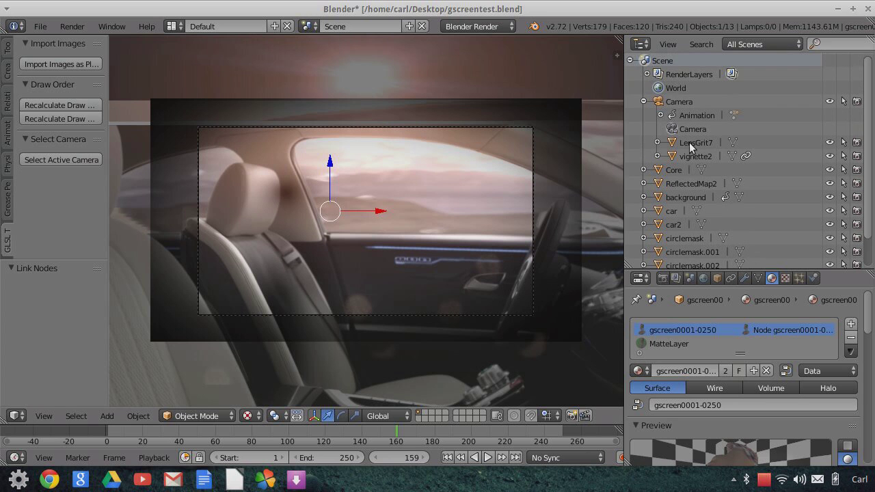
click(667, 103)
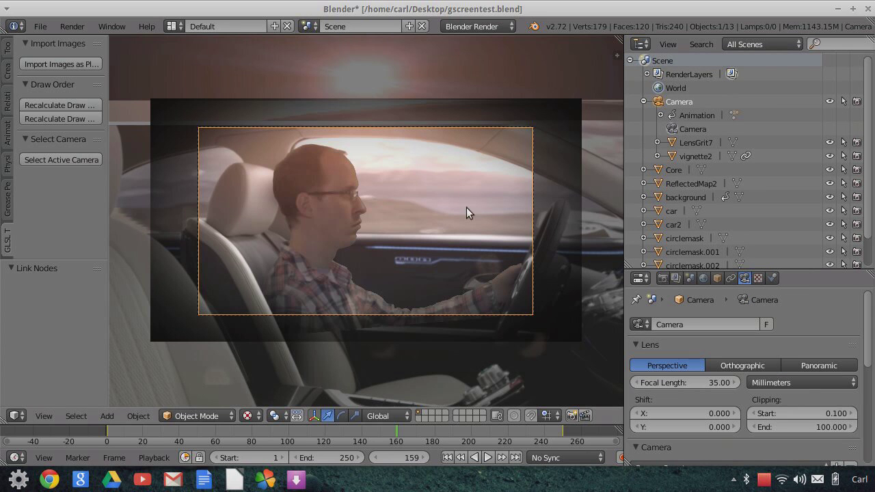
scroll(434, 219, up, 3)
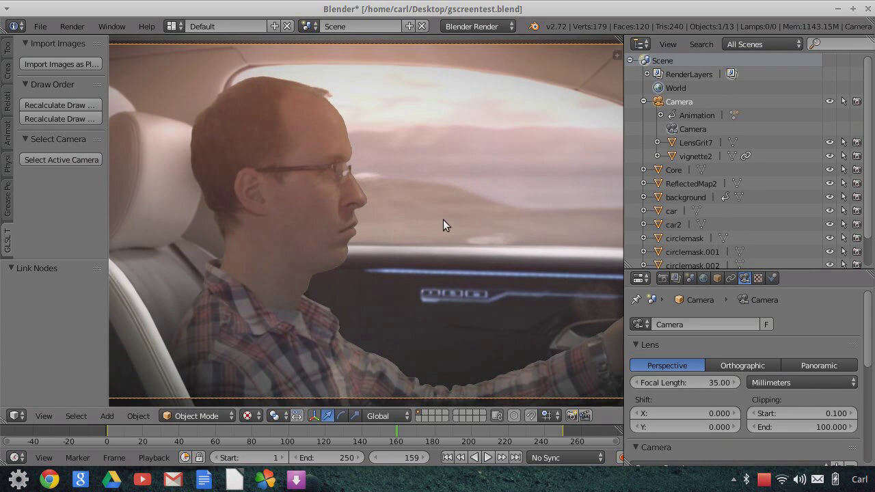
scroll(470, 233, down, 1)
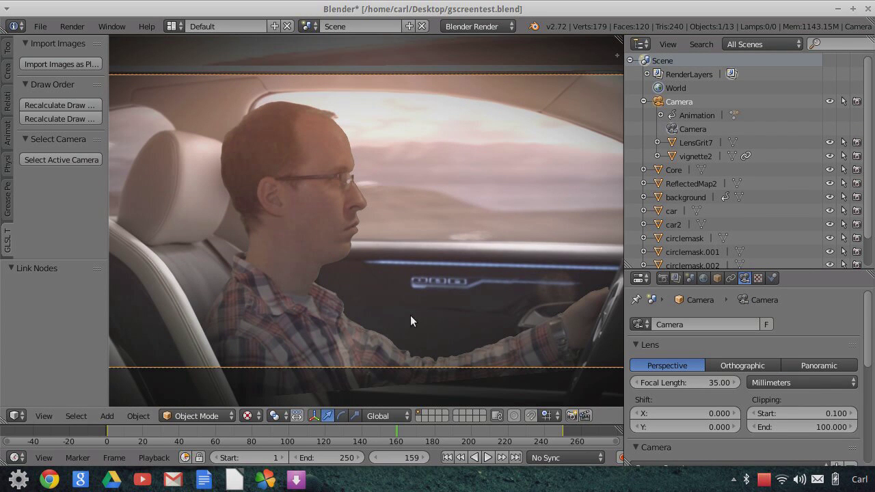
scroll(346, 184, down, 1)
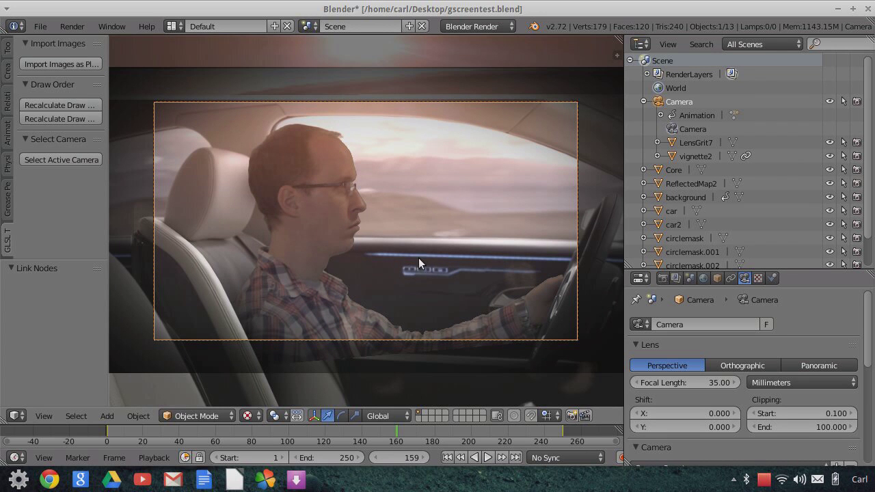
scroll(448, 255, down, 1)
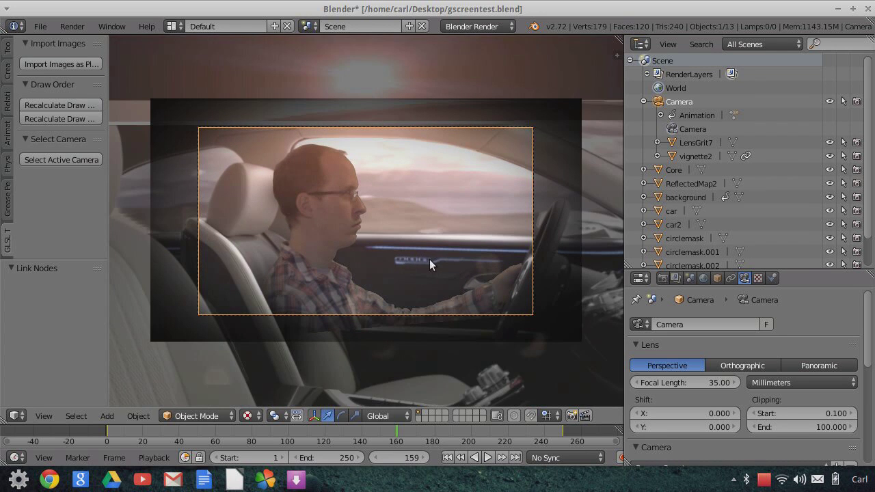
scroll(430, 259, up, 1)
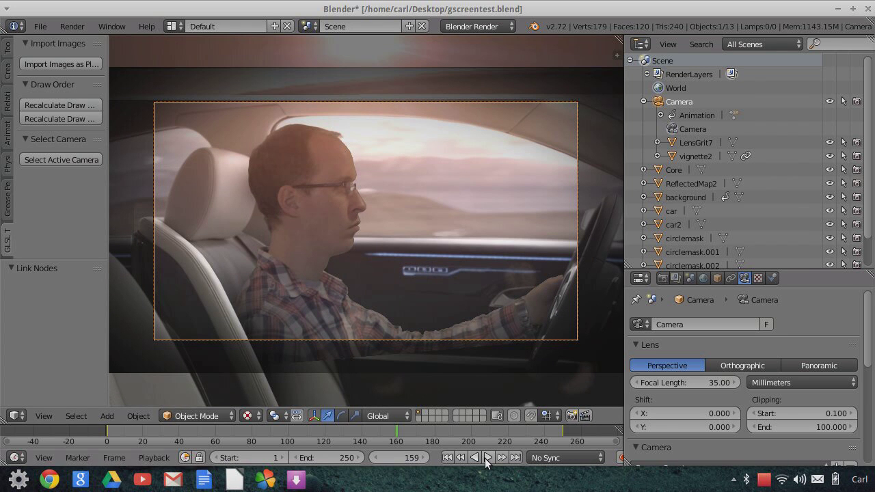
Make an OpenGL still render of frame 159 from the 3D view and check the keyed edges in it.
click(573, 416)
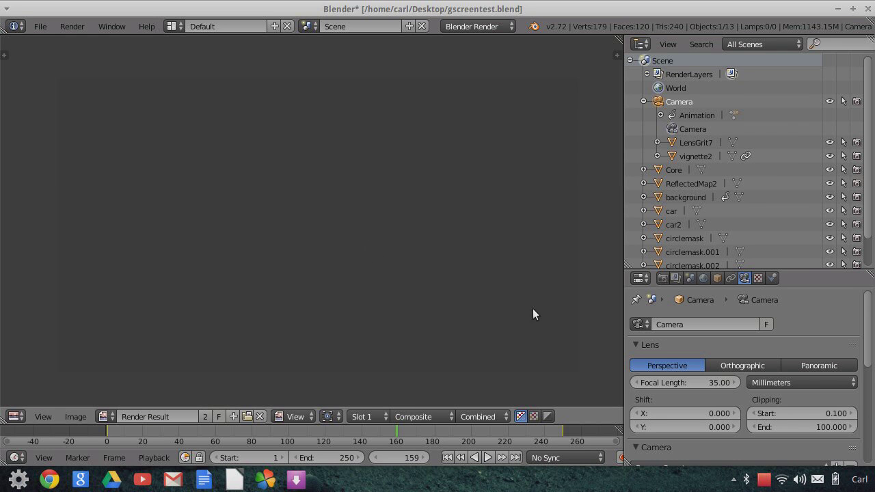
scroll(343, 236, up, 1)
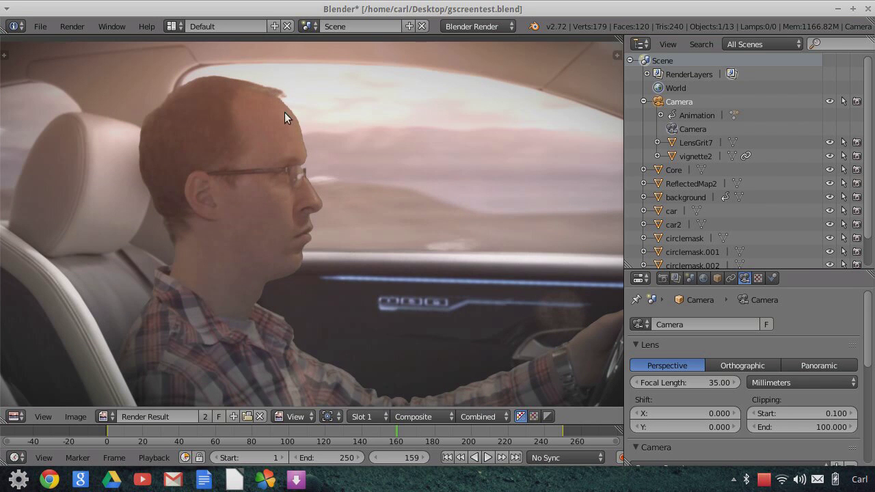
scroll(345, 237, down, 3)
scroll(343, 243, up, 2)
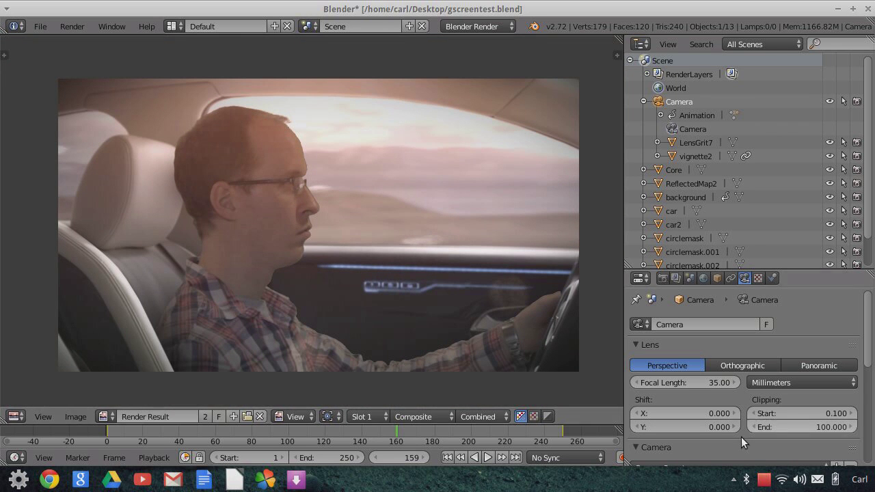
Switch to the Desktop file manager and open CompositeA0001-0250.avi in the video player.
click(733, 479)
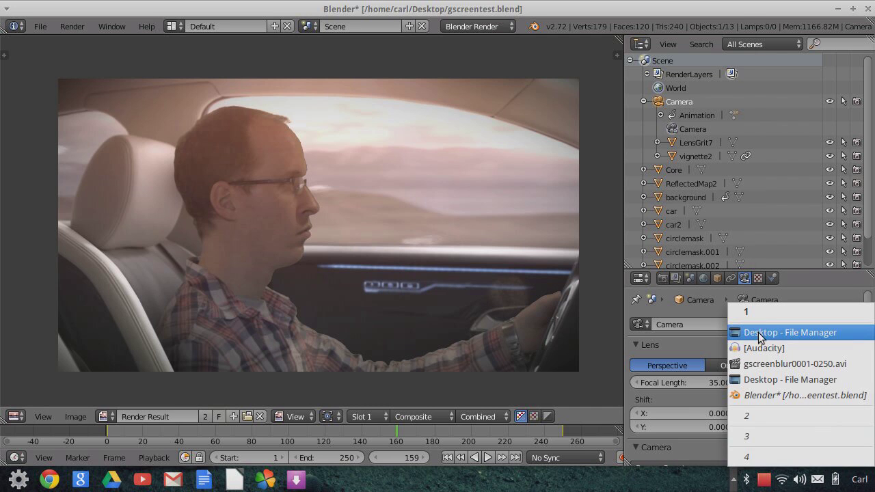
click(740, 333)
scroll(569, 282, down, 1)
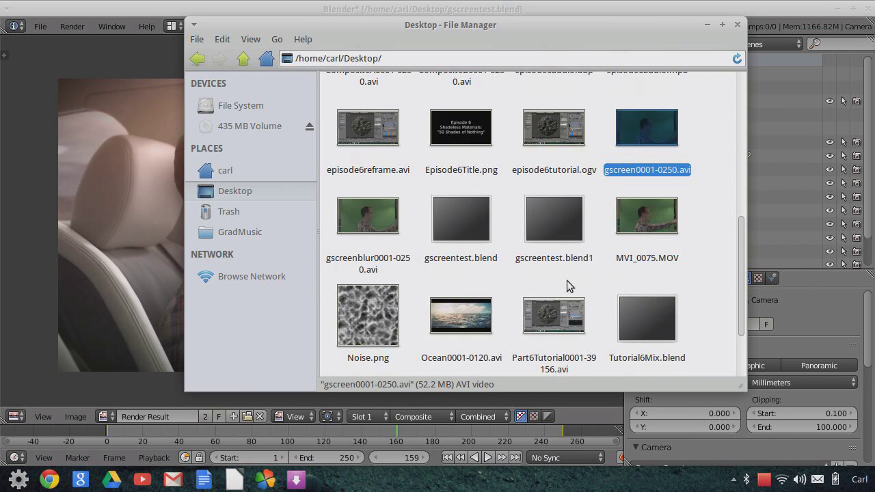
scroll(569, 281, up, 10)
scroll(569, 281, down, 10)
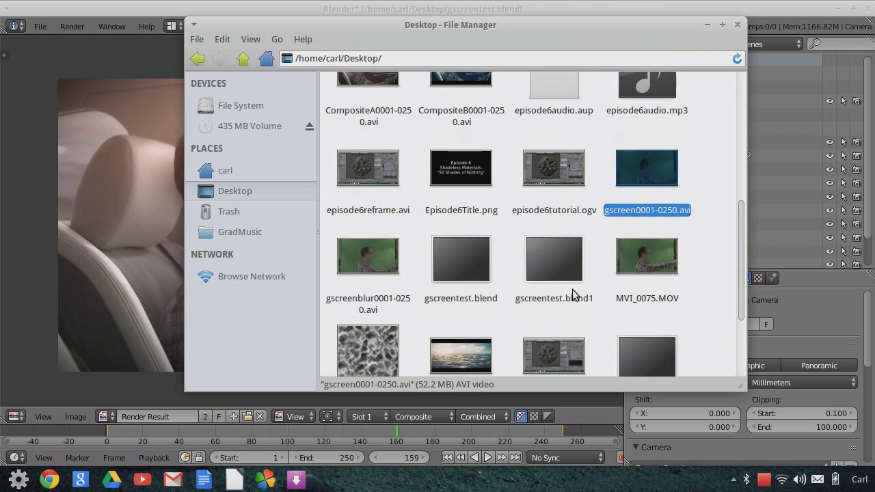
scroll(573, 296, up, 3)
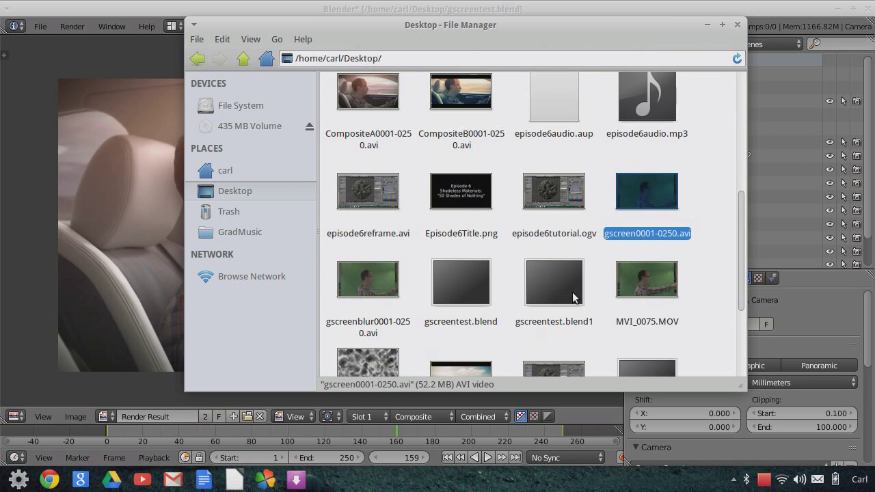
scroll(573, 296, up, 2)
click(385, 191)
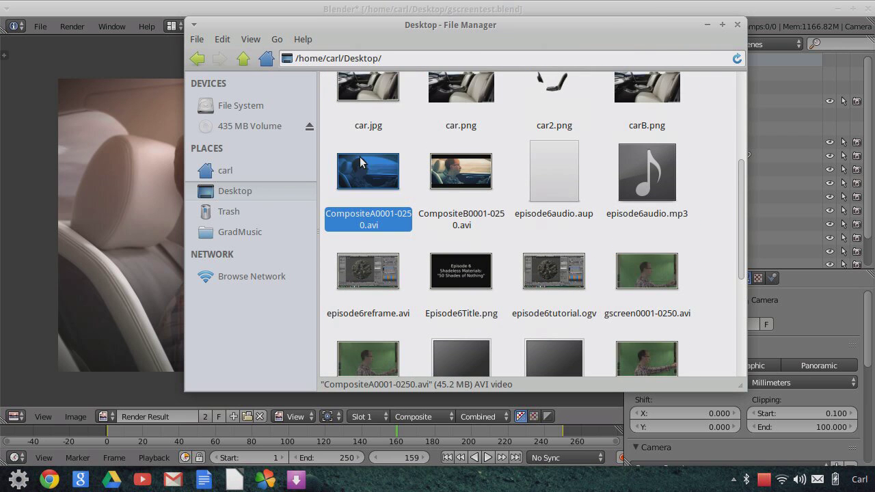
click(737, 478)
click(750, 352)
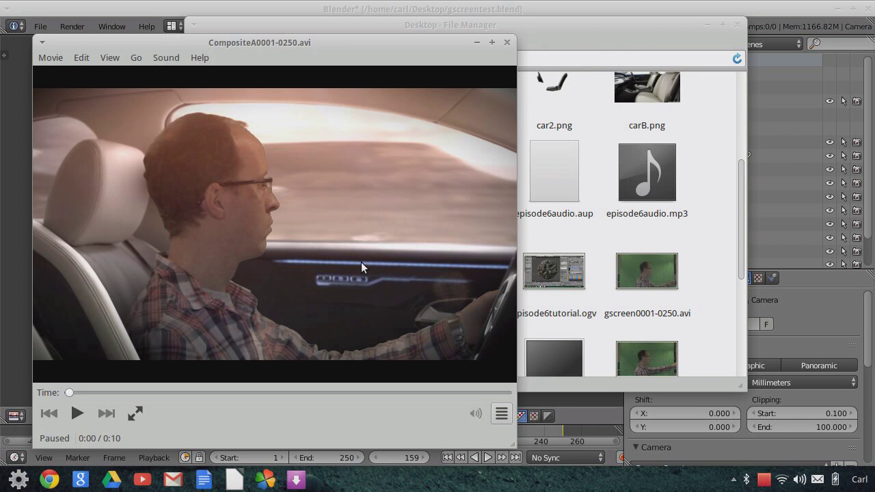
Scrub through the CompositeA0001-0250.avi video to review the finished composite, and return to Blender.
drag(235, 394, 288, 394)
click(385, 393)
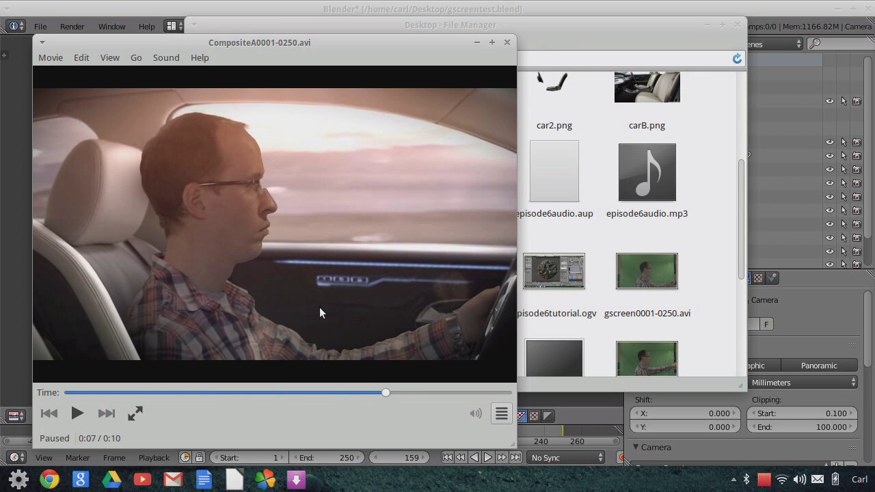
drag(384, 392, 228, 367)
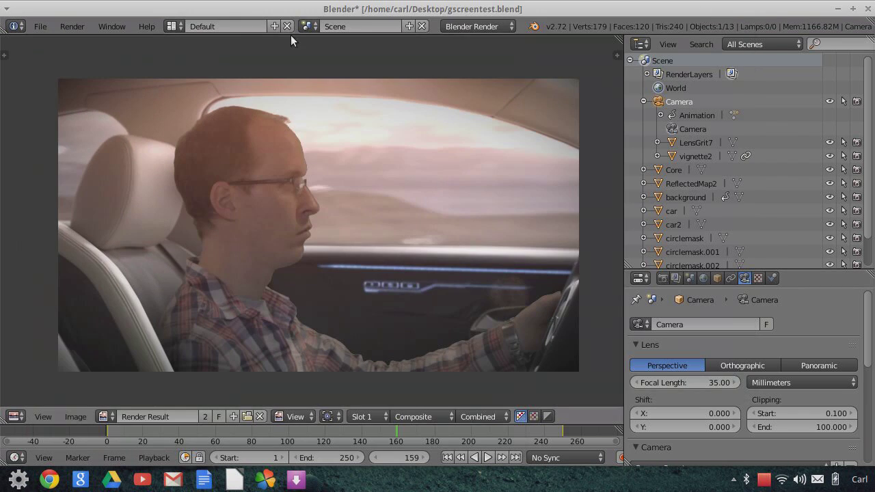
Switch to the Video Editing screen layout and replace the render result image with the Video Sequence Editor showing all strips.
click(175, 26)
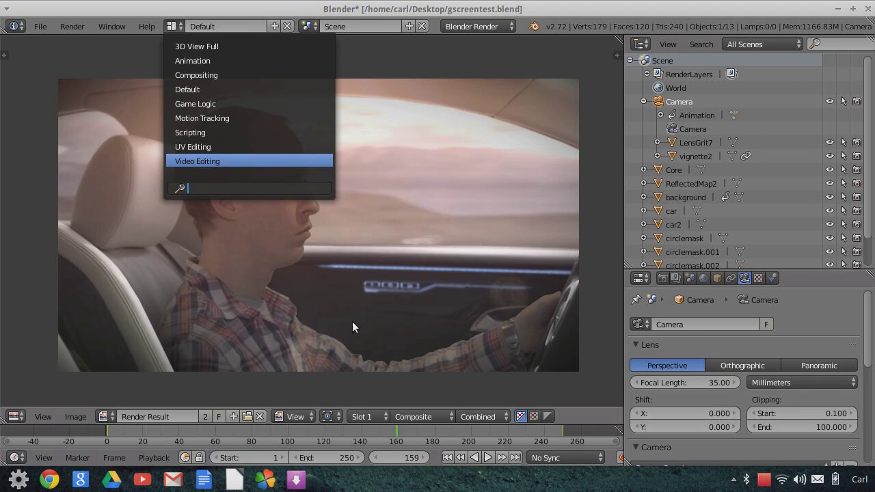
key(Return)
click(15, 413)
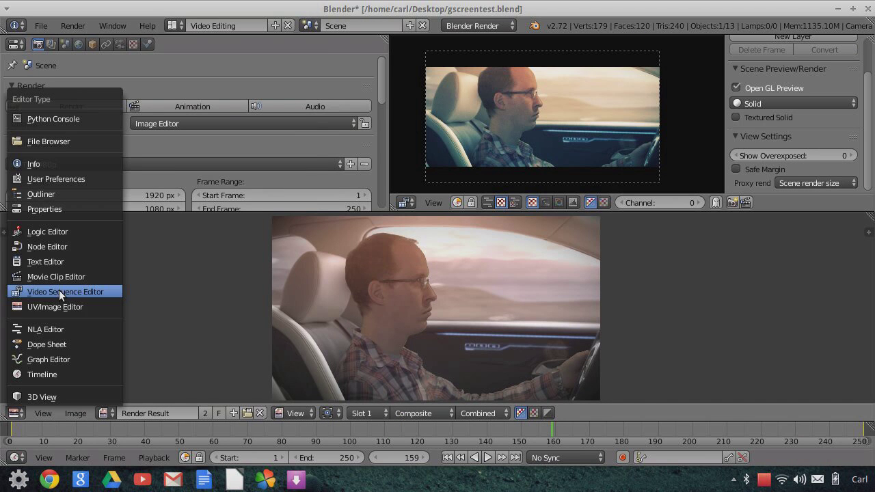
click(59, 292)
key(Home)
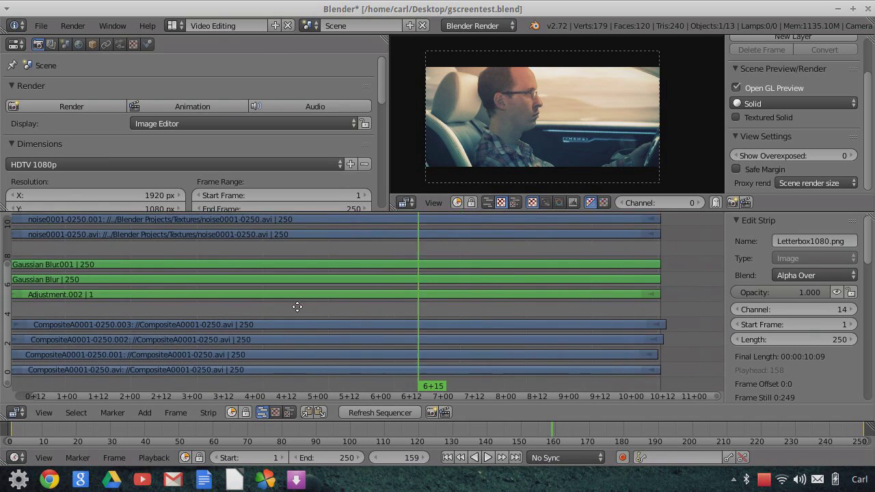
middle_drag(255, 306, 335, 326)
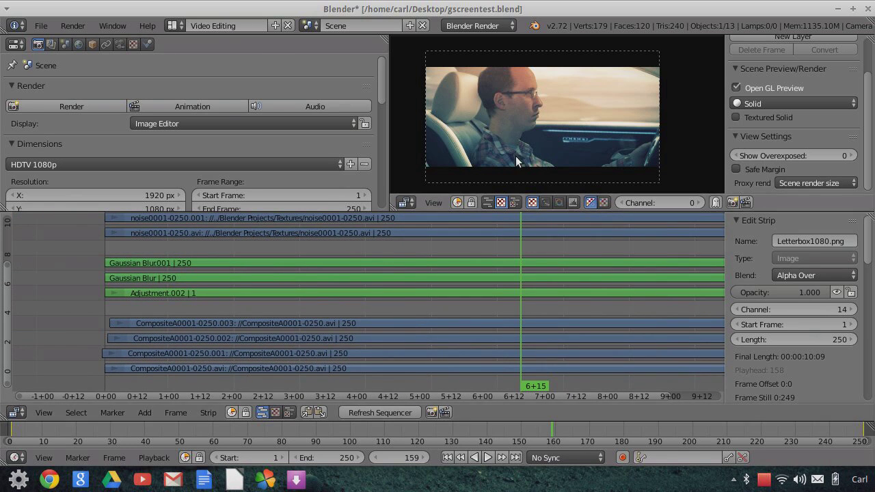
Examine the color-graded sequence preview at frame 159 and the stack of composite, blur and noise strips behind it.
scroll(551, 112, up, 2)
scroll(552, 118, up, 2)
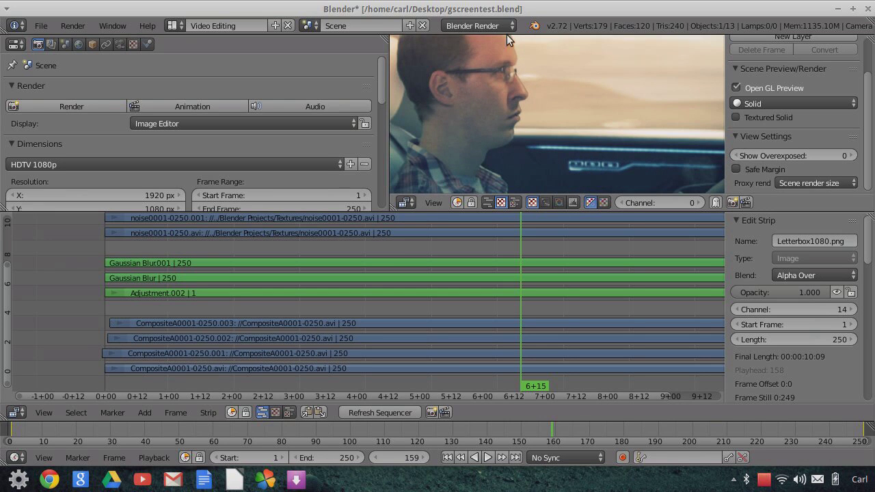
scroll(540, 93, down, 3)
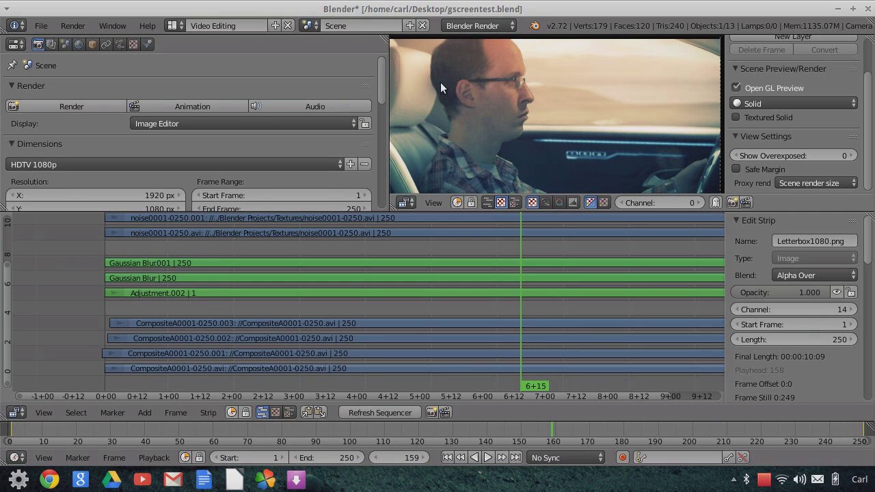
scroll(605, 139, up, 1)
scroll(607, 137, down, 3)
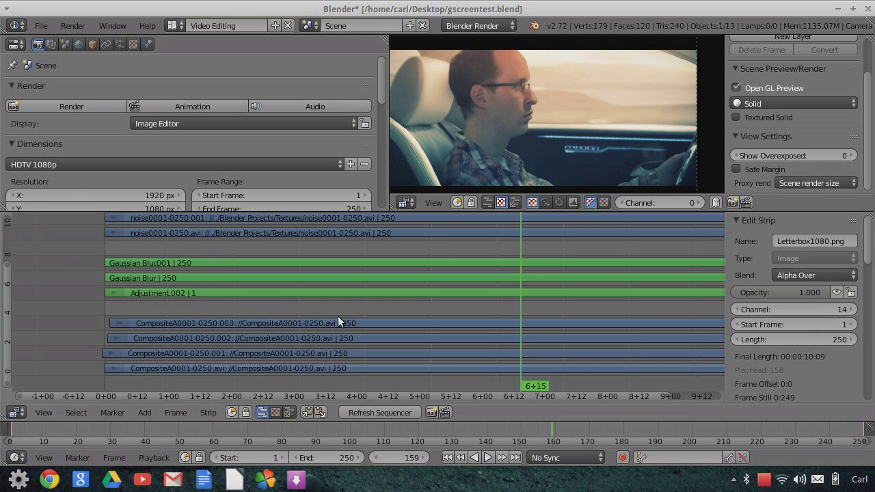
middle_drag(225, 308, 161, 327)
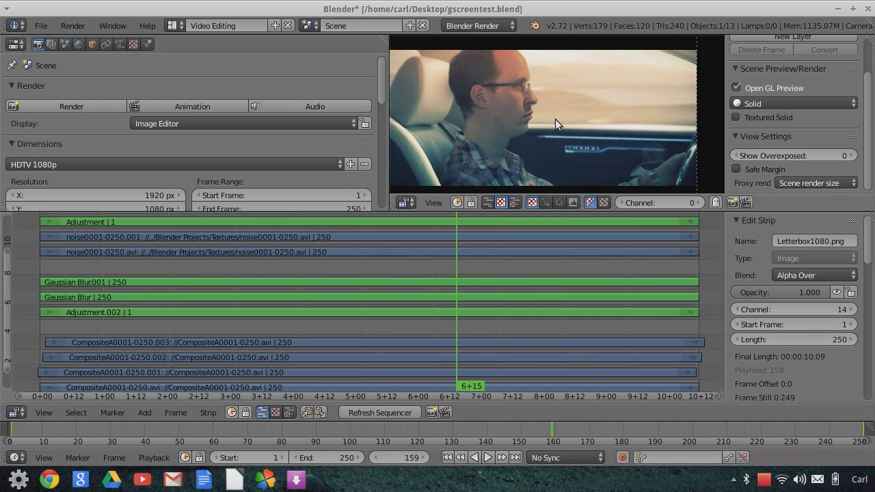
scroll(554, 125, up, 3)
scroll(563, 130, up, 10)
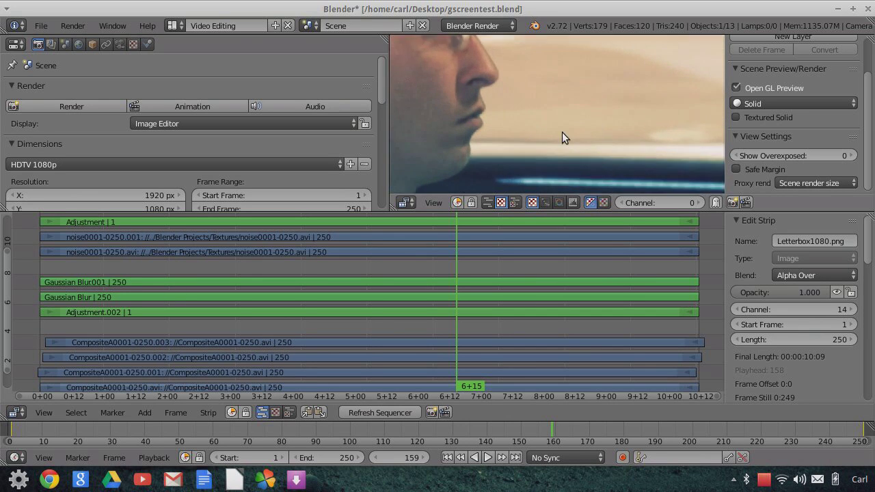
scroll(563, 132, down, 8)
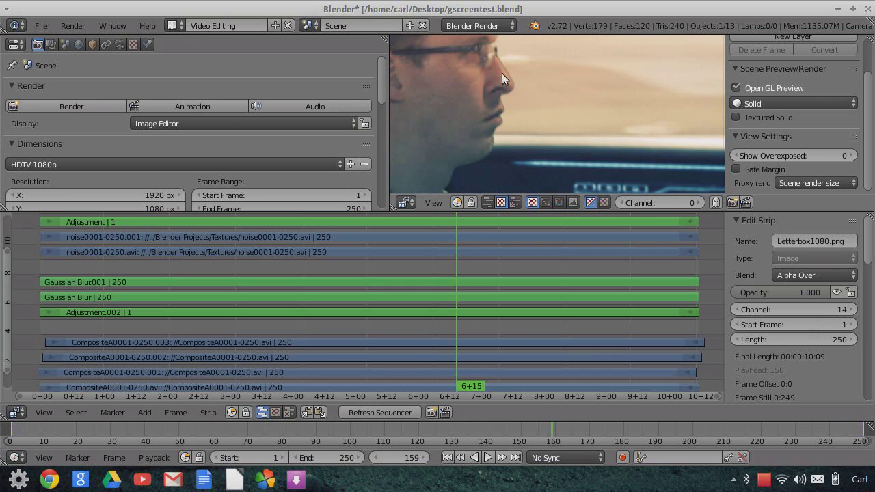
scroll(528, 137, down, 5)
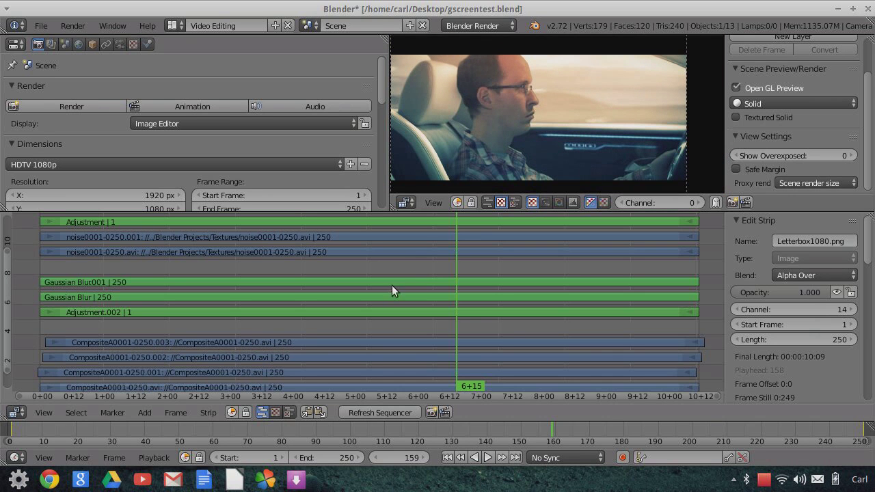
Turn the Adjustment strip's Curve modifier off and back on to compare the preview with and without color grading.
middle_drag(415, 265, 403, 316)
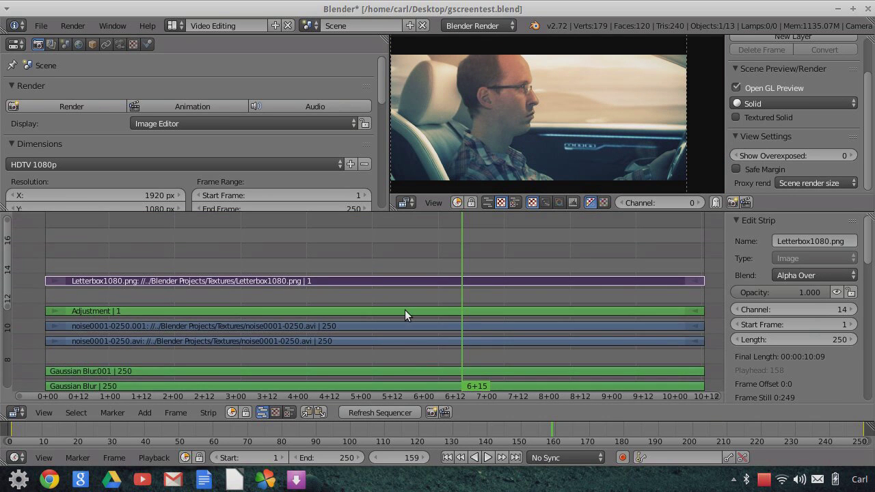
right_click(405, 311)
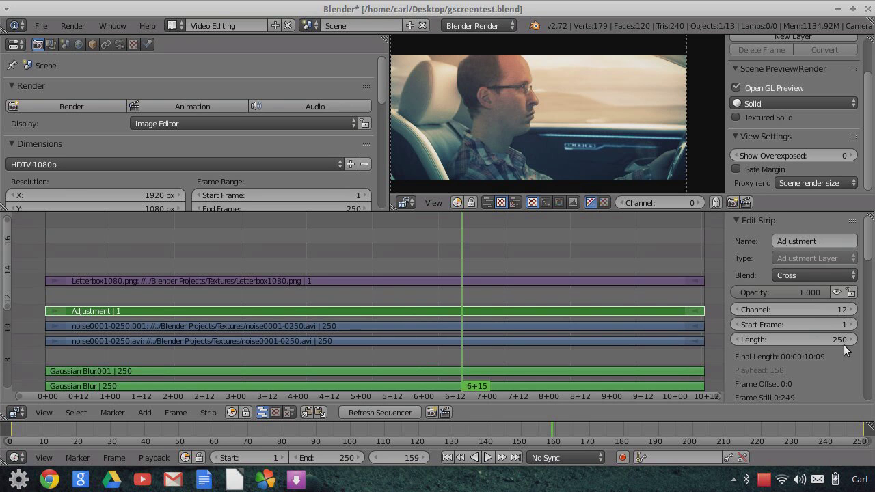
scroll(846, 355, down, 12)
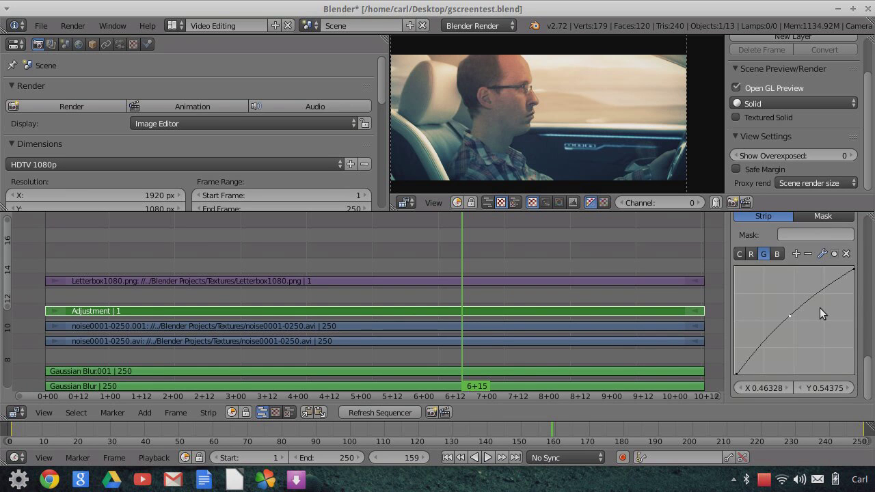
scroll(809, 277, up, 5)
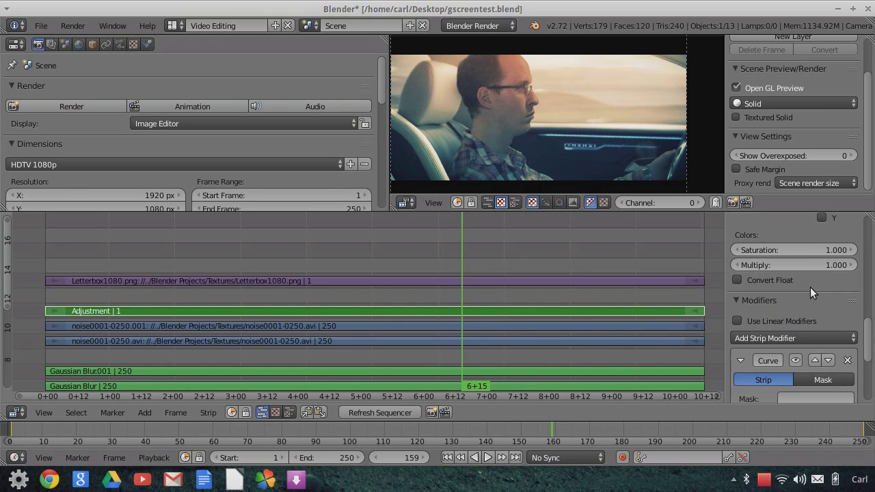
click(796, 359)
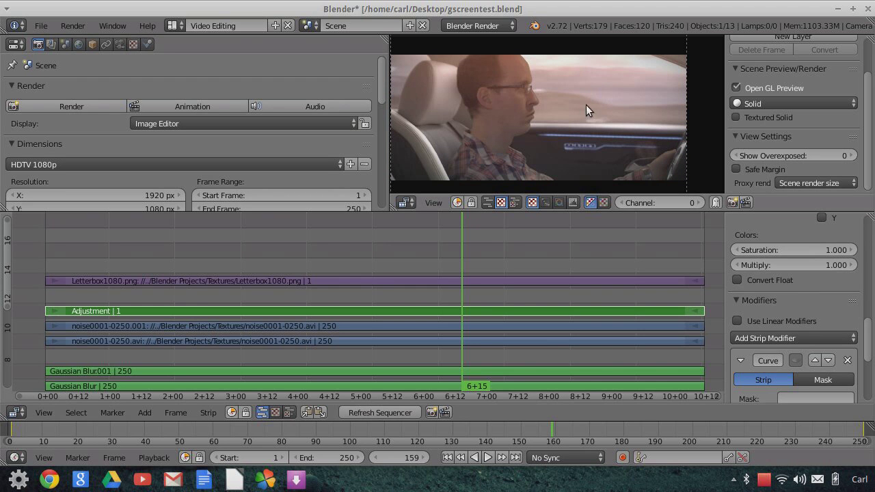
key(ctrl+z)
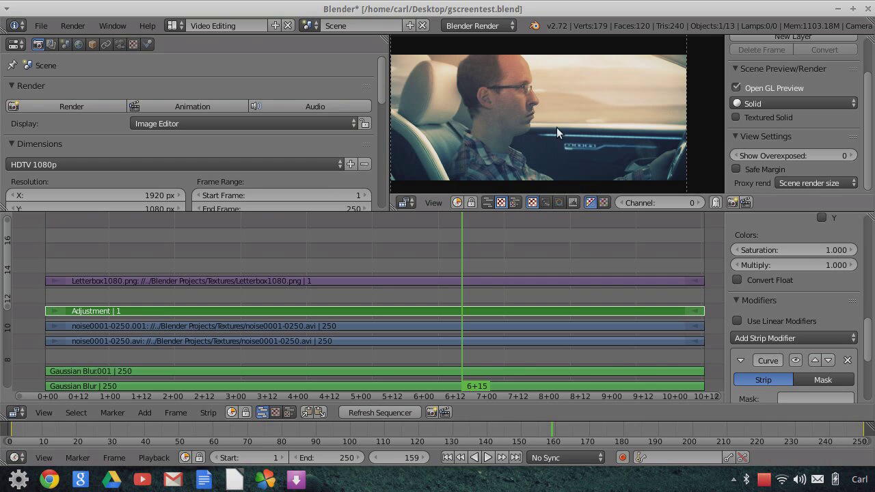
scroll(556, 137, up, 4)
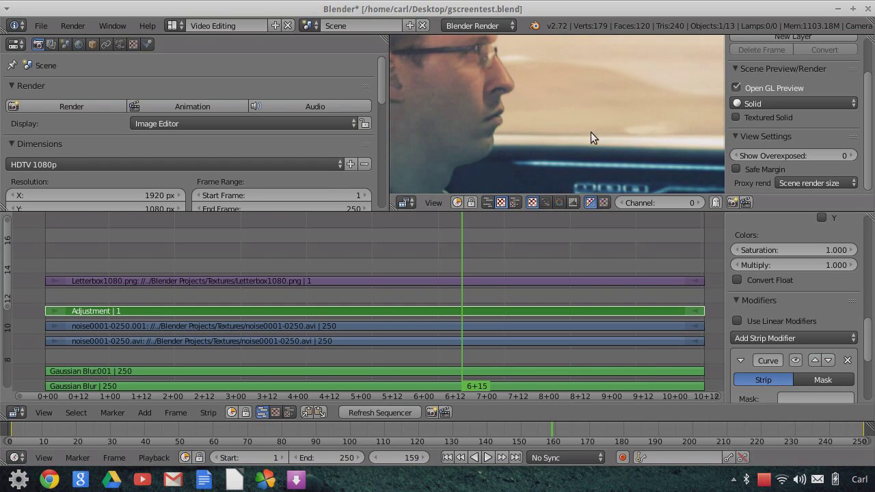
scroll(597, 147, down, 4)
scroll(597, 150, down, 1)
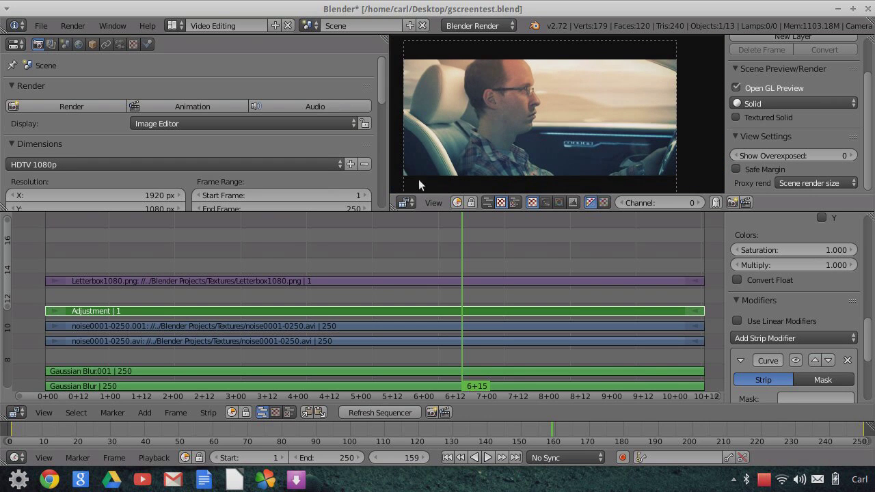
Select the noise0001-0250.001 strip to check its filter settings, and mute the Letterbox1080.png strip.
right_click(300, 326)
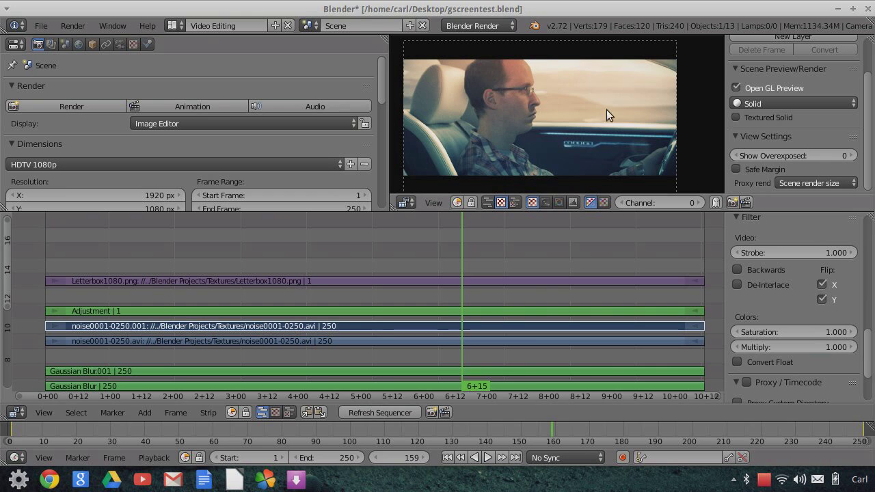
right_click(341, 310)
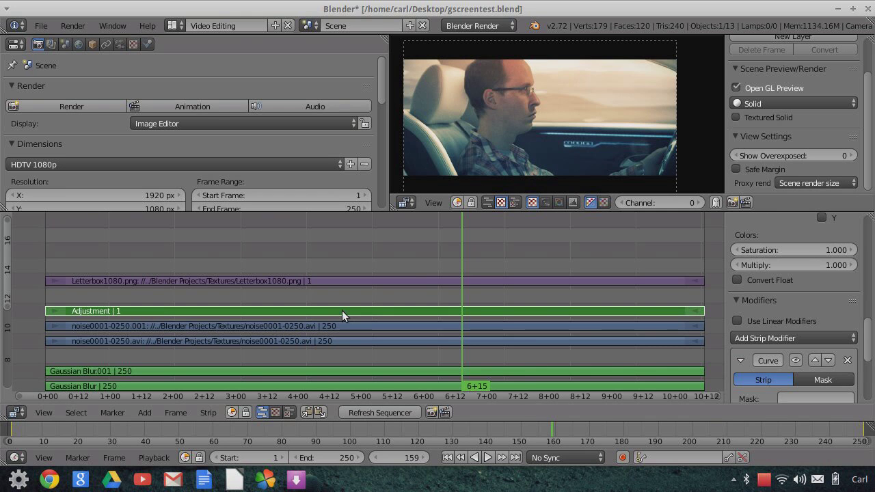
right_click(503, 282)
scroll(809, 340, up, 5)
scroll(811, 334, up, 5)
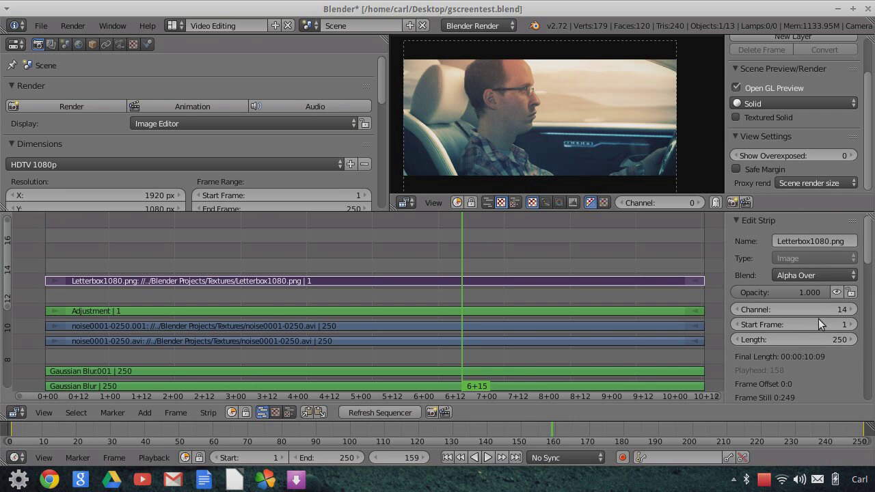
click(839, 292)
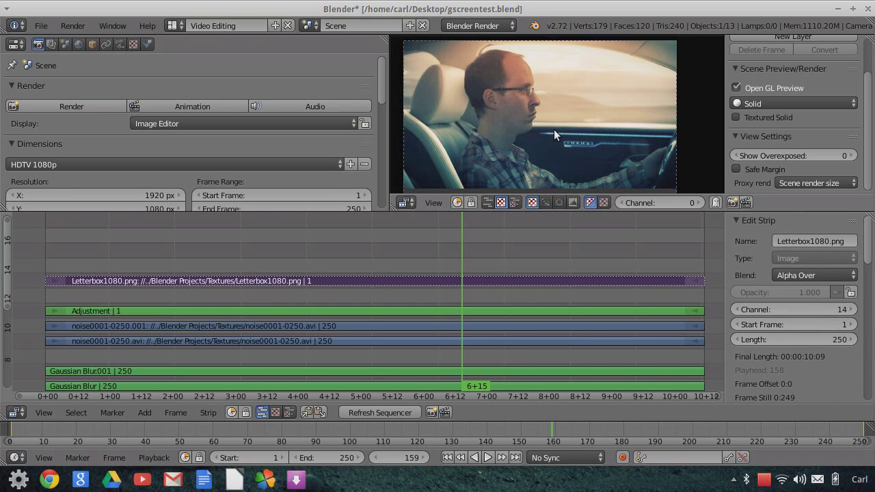
scroll(552, 129, down, 2)
Toggle the Adjustment strip's Curve modifier off and on without the letterbox, and inspect the full graded frame up close.
right_click(500, 309)
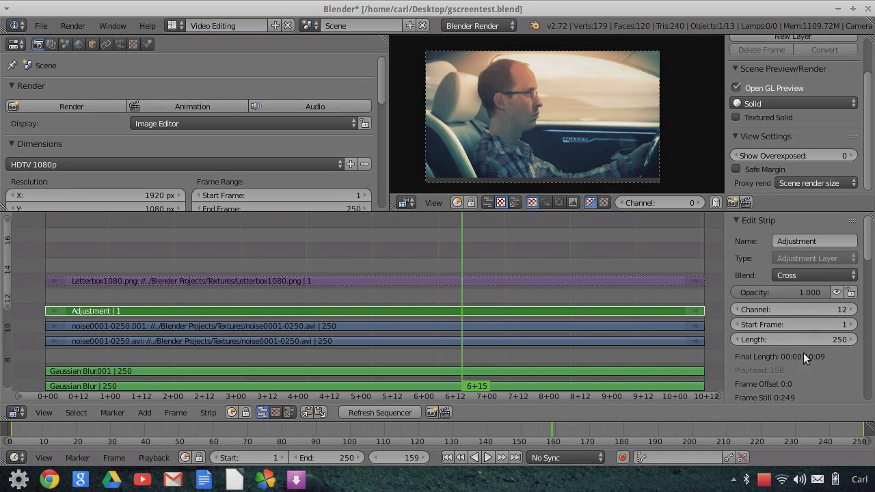
scroll(793, 372, down, 15)
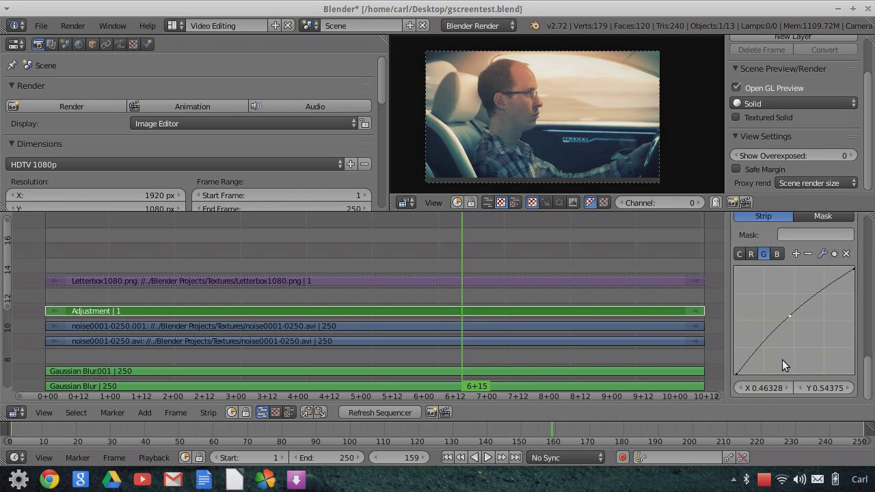
scroll(785, 354, up, 4)
click(793, 305)
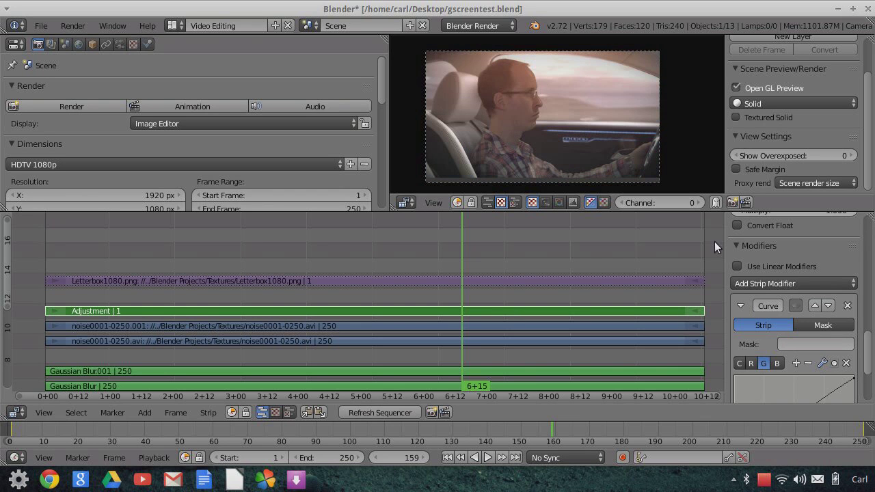
click(794, 306)
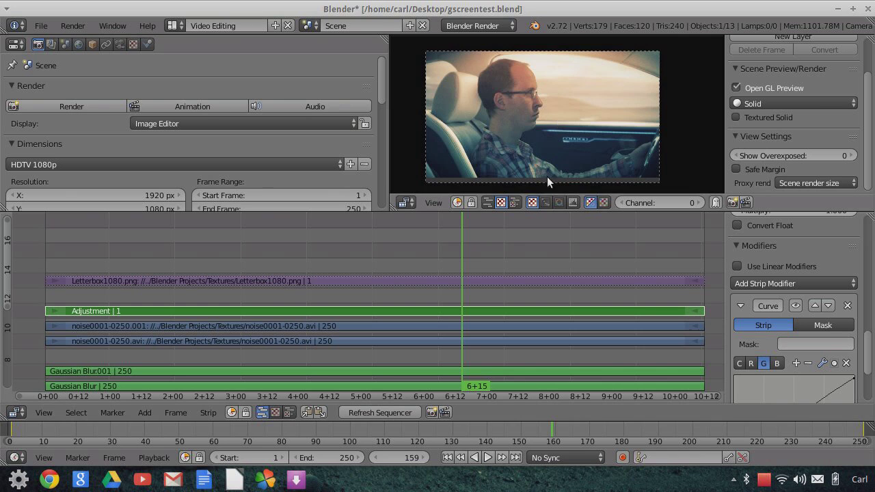
scroll(545, 182, up, 2)
scroll(558, 162, down, 1)
middle_drag(554, 164, 563, 120)
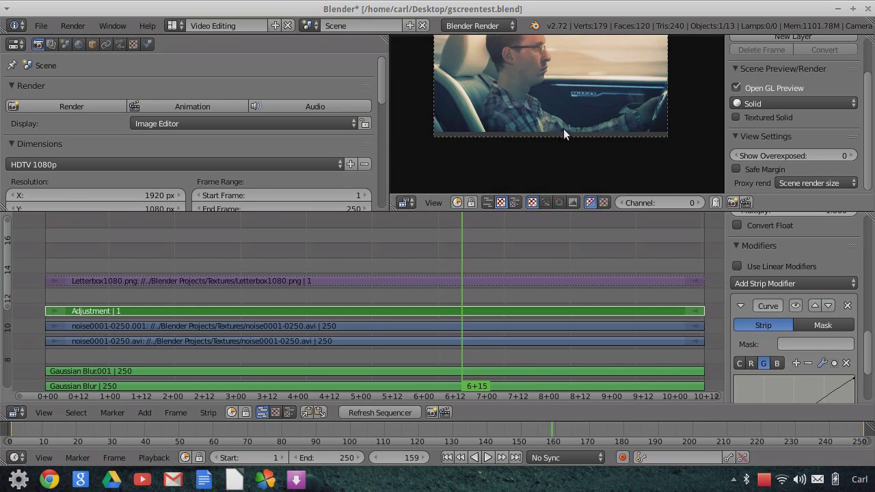
scroll(567, 132, up, 2)
scroll(578, 121, down, 2)
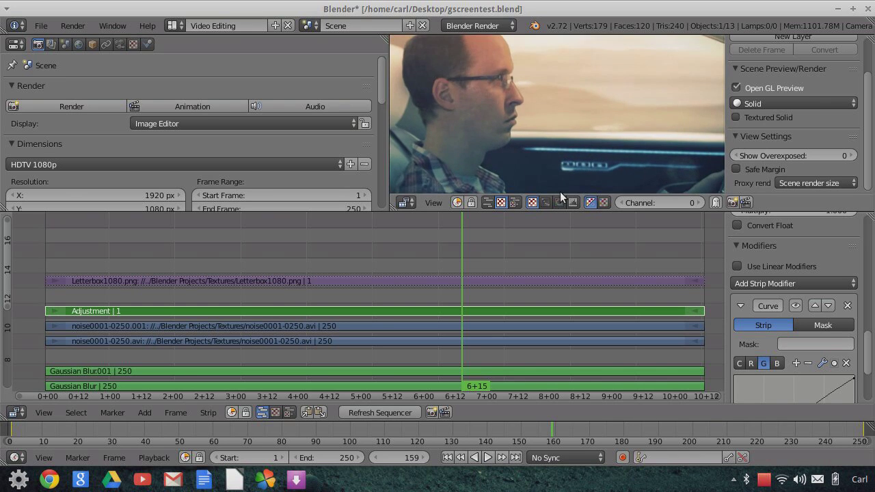
scroll(566, 134, up, 2)
scroll(562, 126, down, 1)
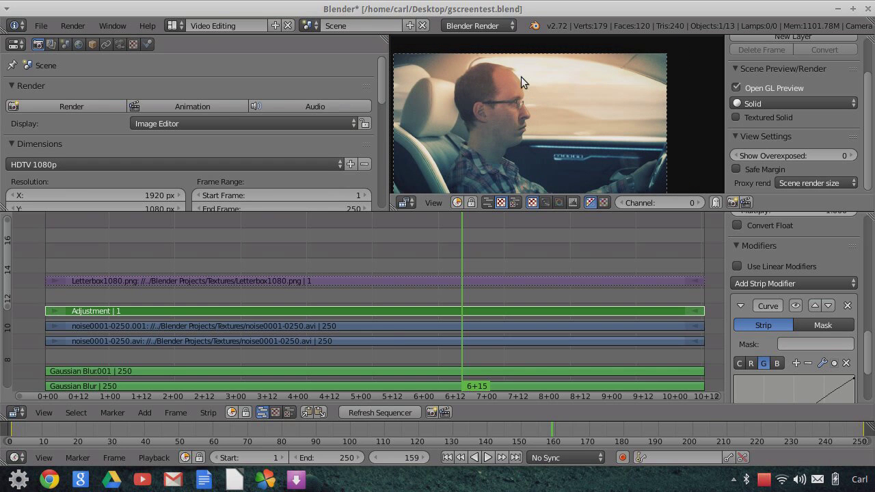
Unmute the Letterbox1080.png strip and examine the letterboxed driver shot in the sequence preview.
click(393, 281)
scroll(835, 309, up, 5)
scroll(831, 296, down, 3)
scroll(833, 294, up, 10)
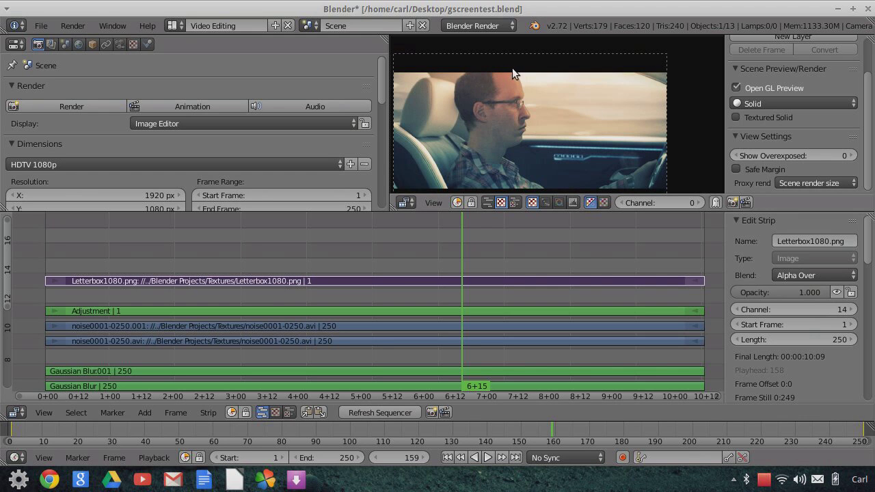
scroll(516, 113, down, 1)
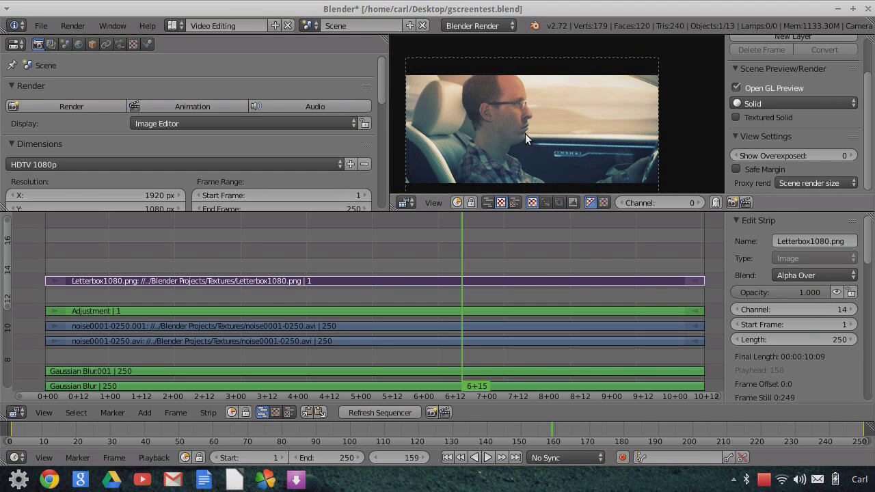
scroll(524, 134, up, 4)
scroll(550, 142, down, 4)
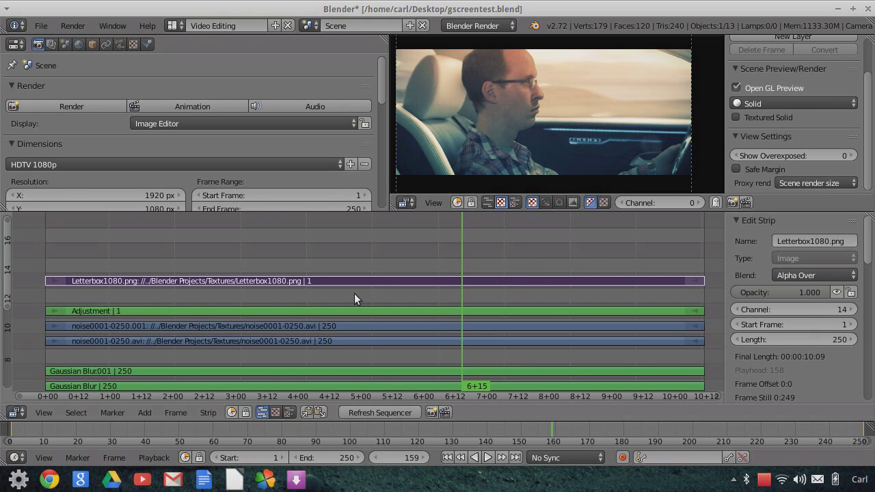
scroll(521, 127, down, 2)
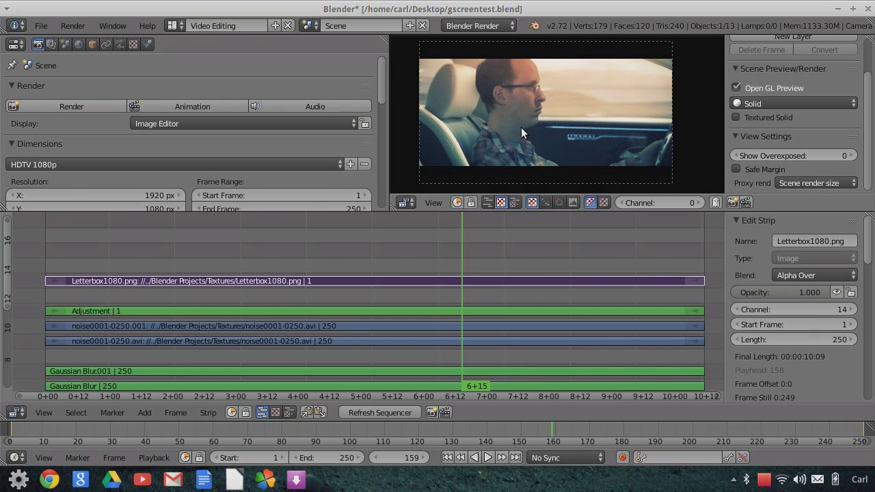
Switch to the Desktop folder in the file manager, open CompositeB0001-0250.avi and bring its video player window forward.
click(734, 477)
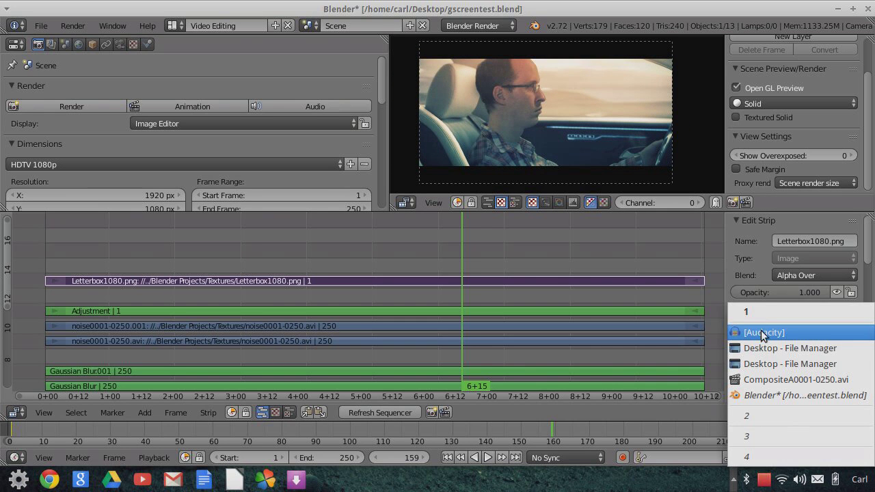
click(758, 352)
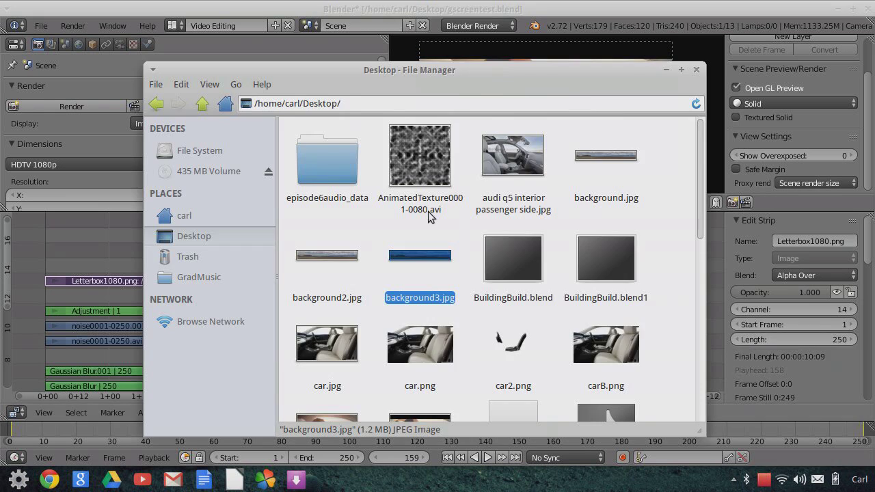
scroll(520, 291, down, 5)
scroll(490, 288, down, 2)
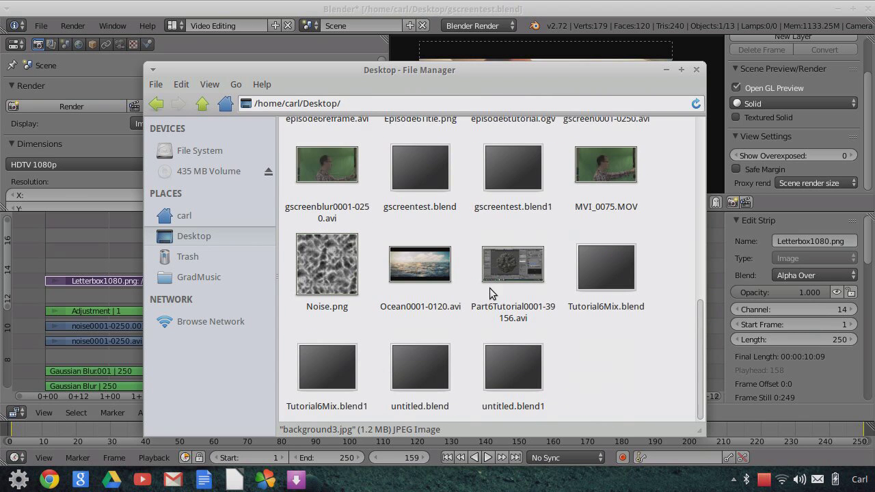
scroll(492, 289, up, 6)
click(429, 301)
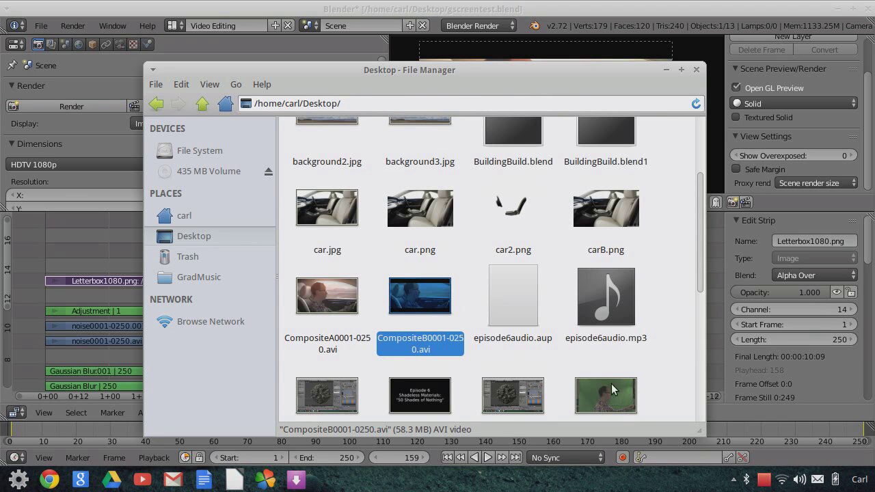
click(734, 479)
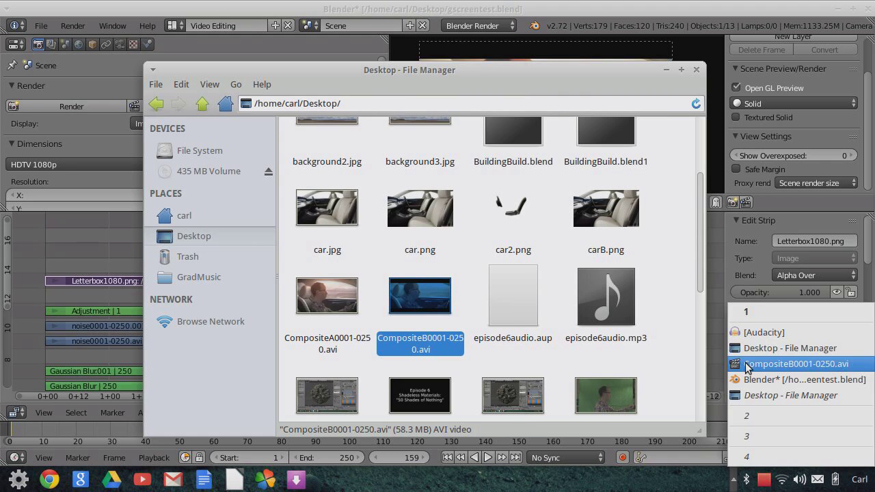
click(745, 367)
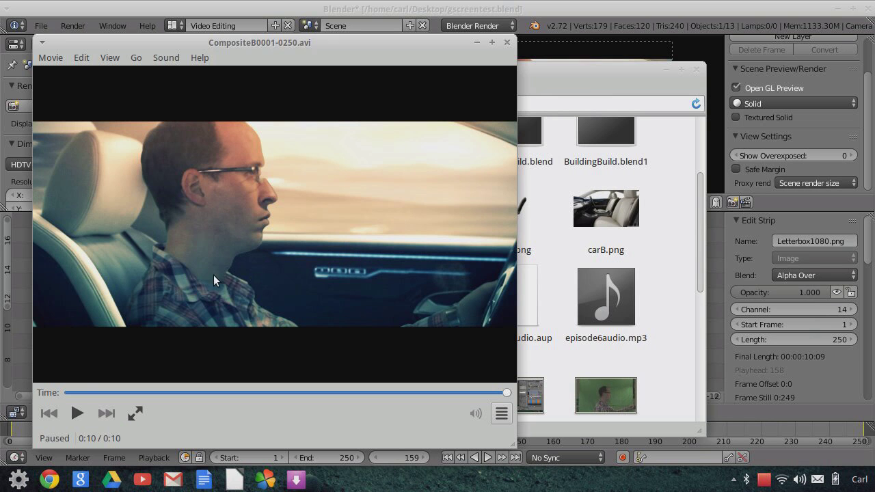
Skip back and forth through the paused CompositeB0001-0250.avi clip, ending at its first frame, to review the driver shot.
scroll(265, 267, down, 2)
scroll(265, 268, up, 1)
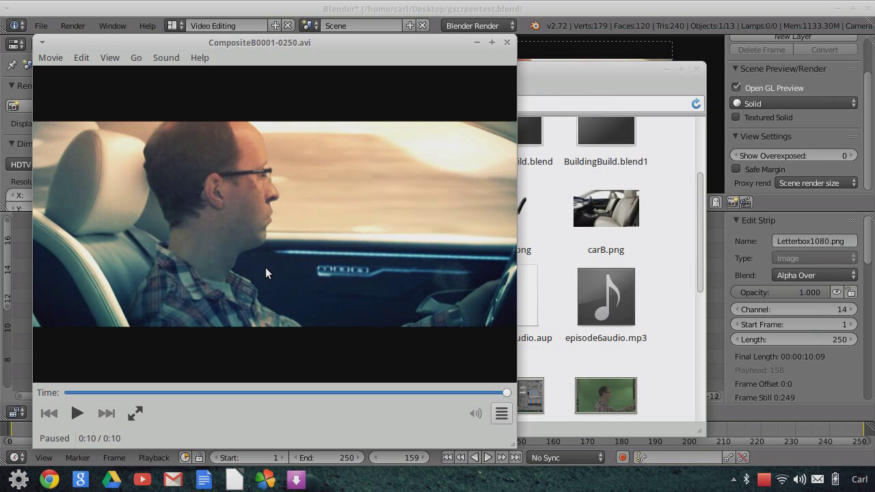
scroll(265, 272, down, 1)
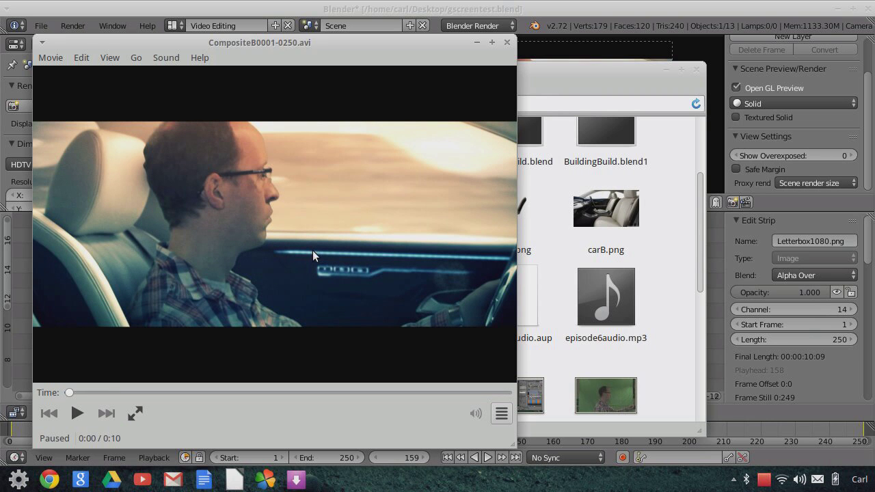